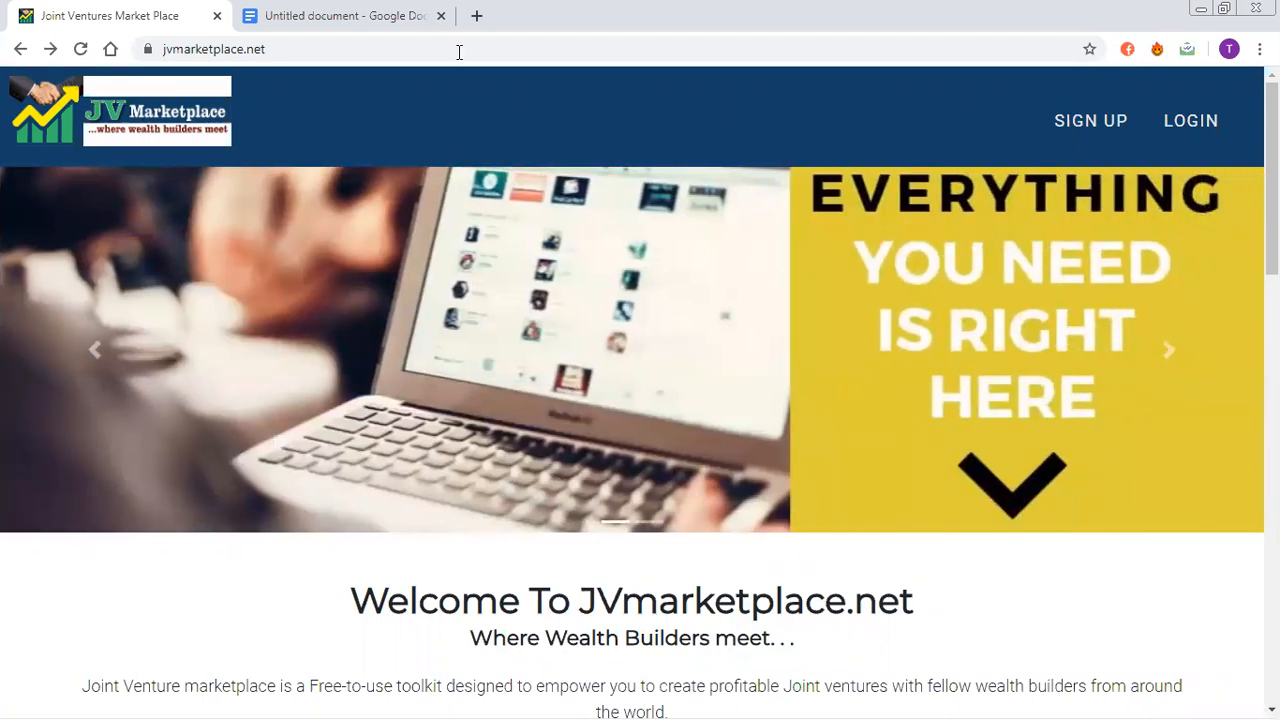
# Log in to the jvmarketplace.net account with the credentials already filled in.
pyautogui.click(435, 49)
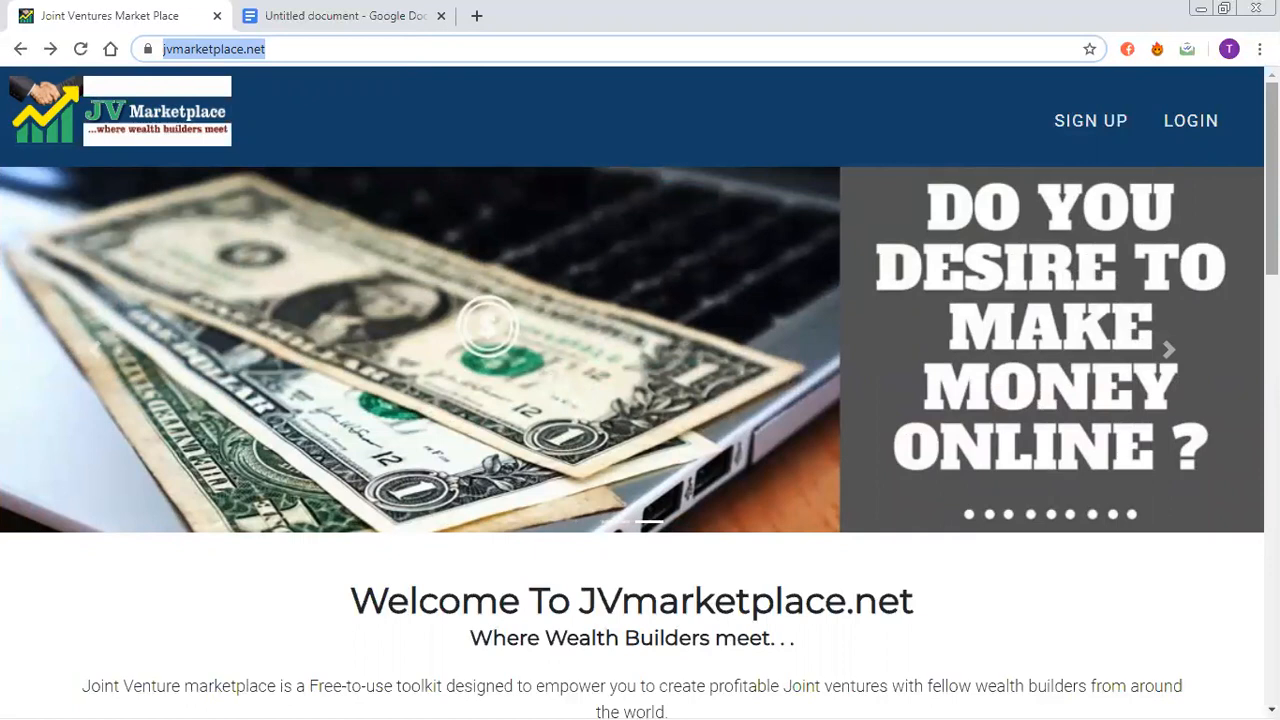
pyautogui.click(1272, 178)
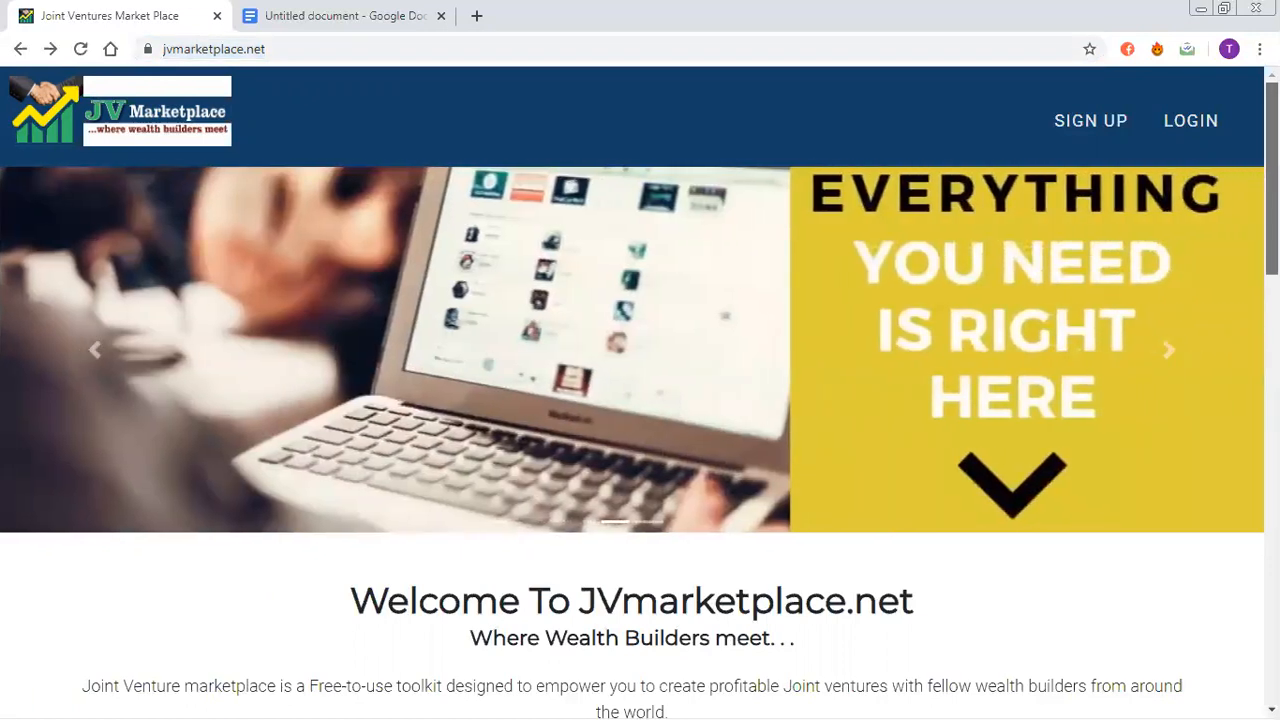
pyautogui.scroll(-2, 640, 390)
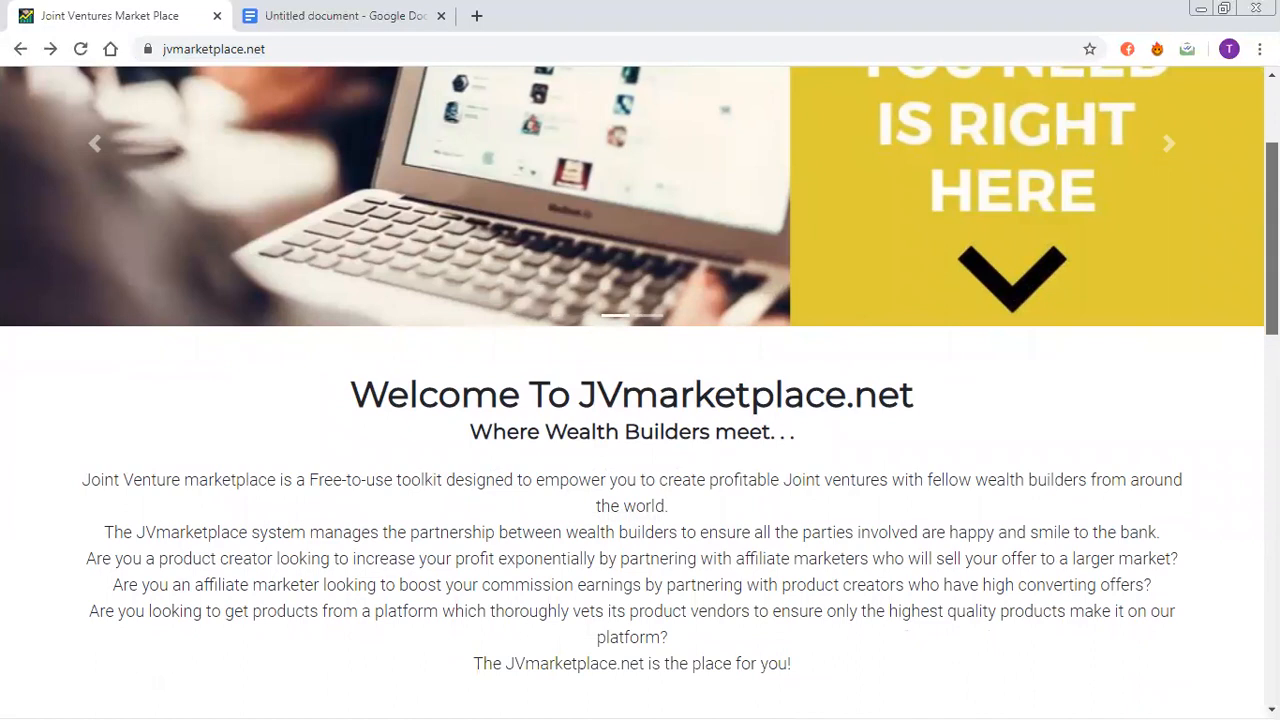
pyautogui.scroll(2, 632, 400)
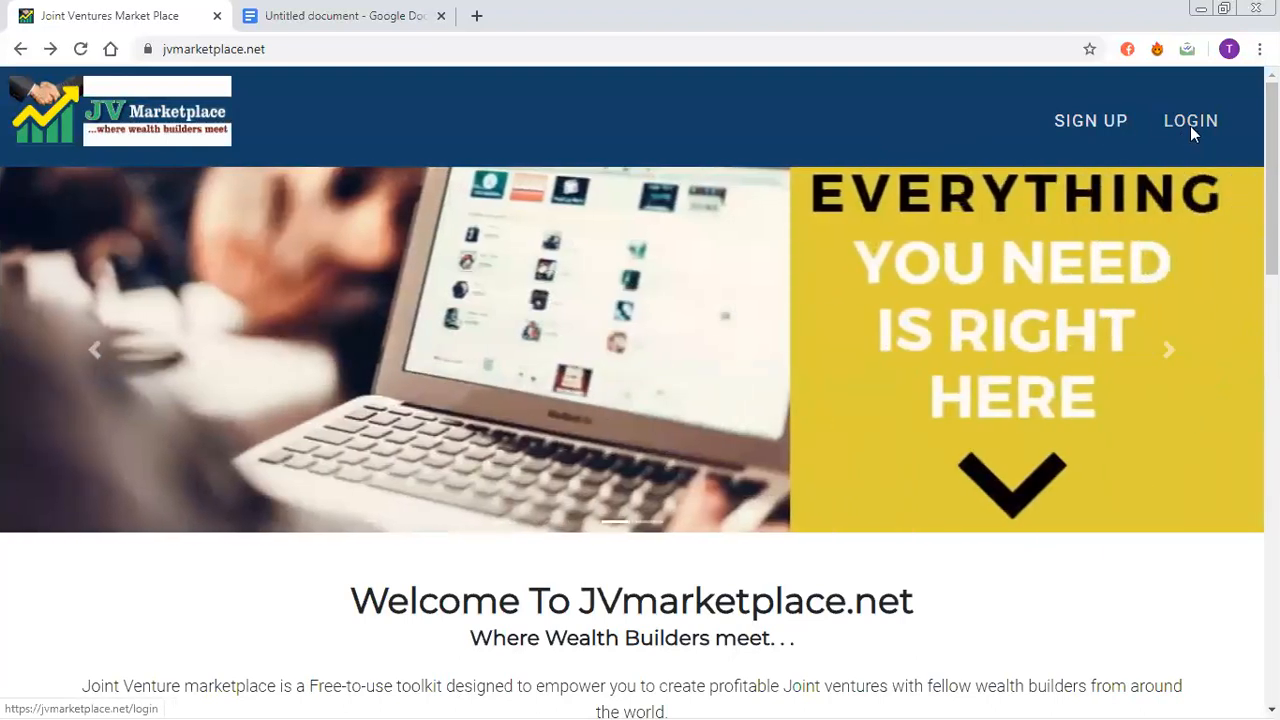
pyautogui.click(1191, 124)
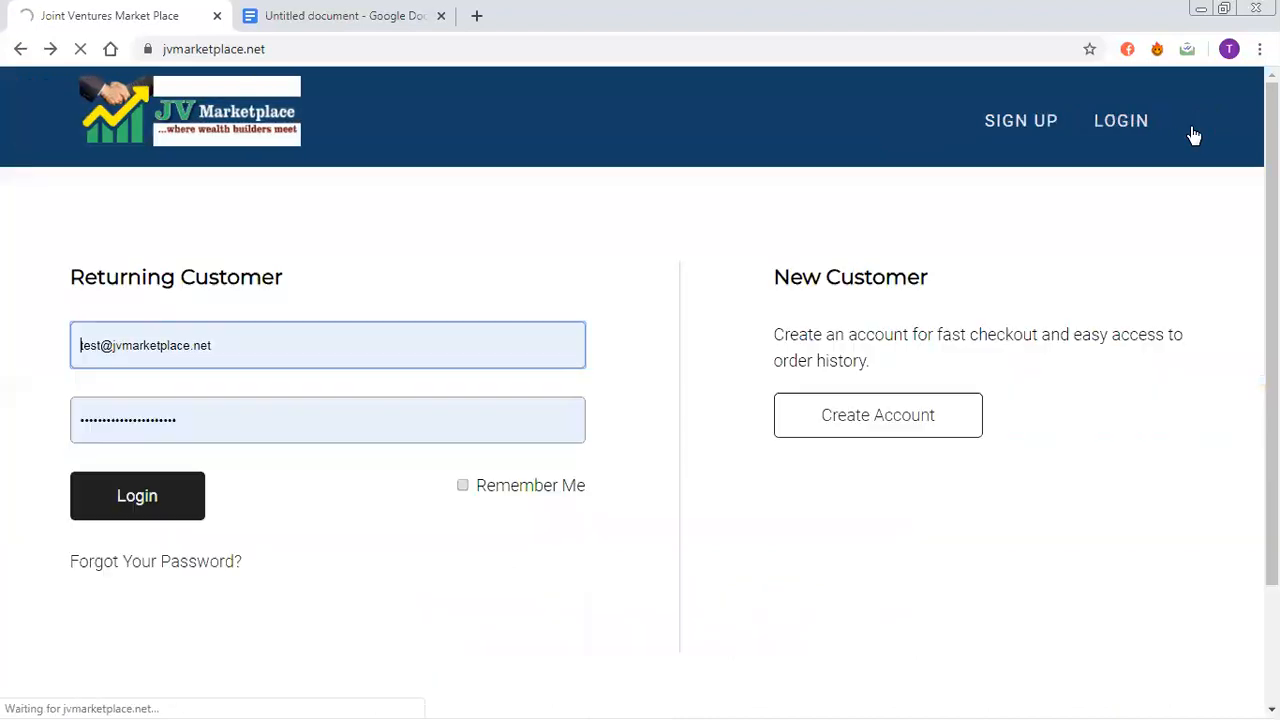
pyautogui.click(184, 488)
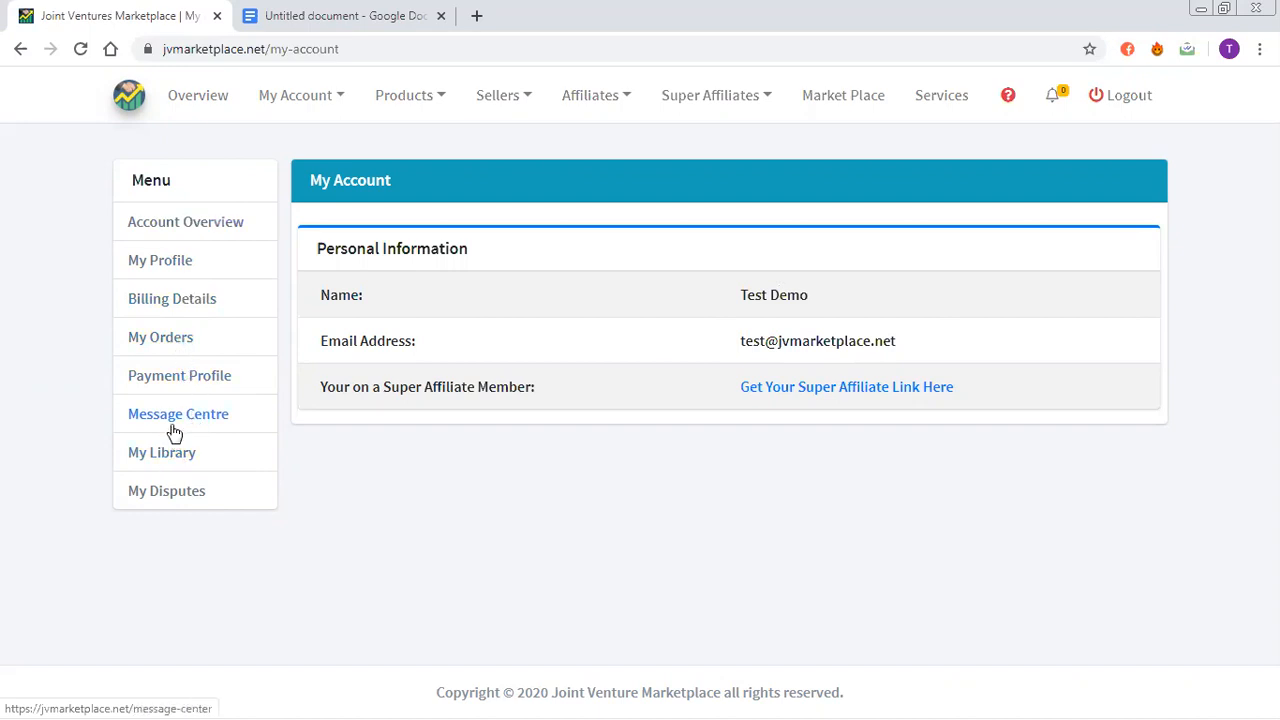
# Look through the account's profile, billing details, orders, message centre, library and disputes pages, ending on the account overview.
pyautogui.click(165, 272)
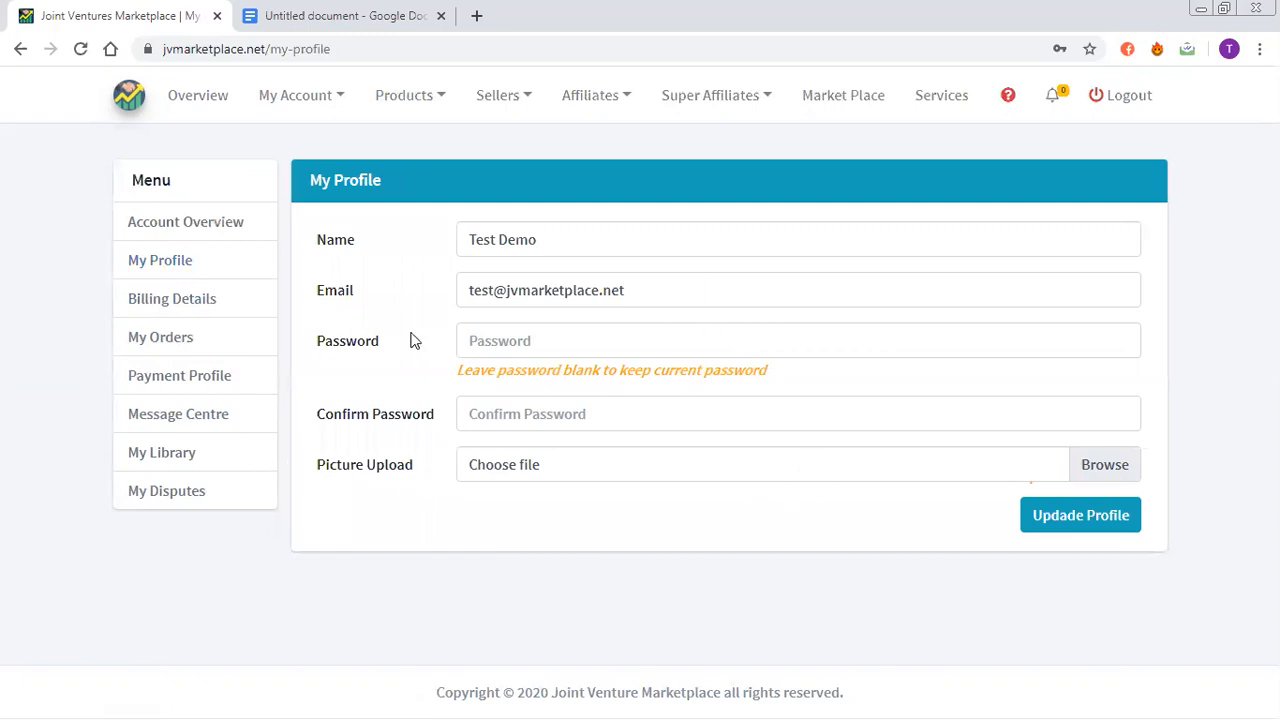
pyautogui.click(210, 306)
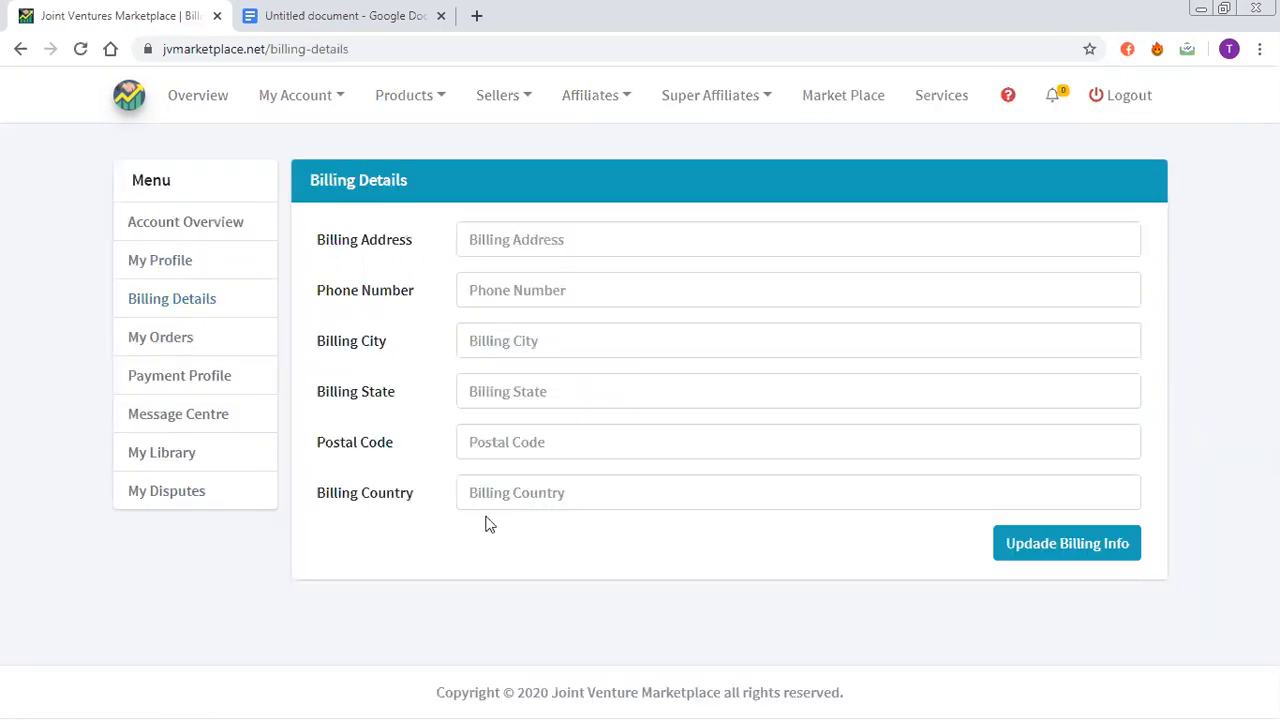
pyautogui.click(180, 350)
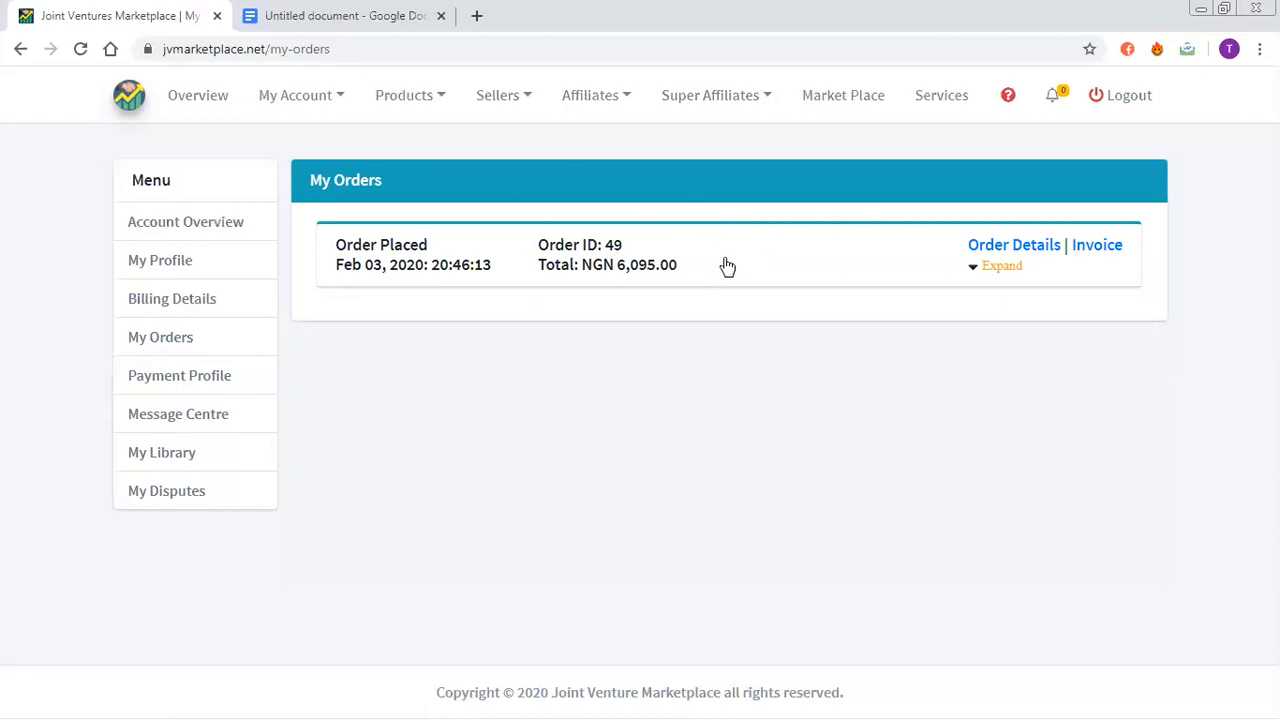
pyautogui.click(977, 277)
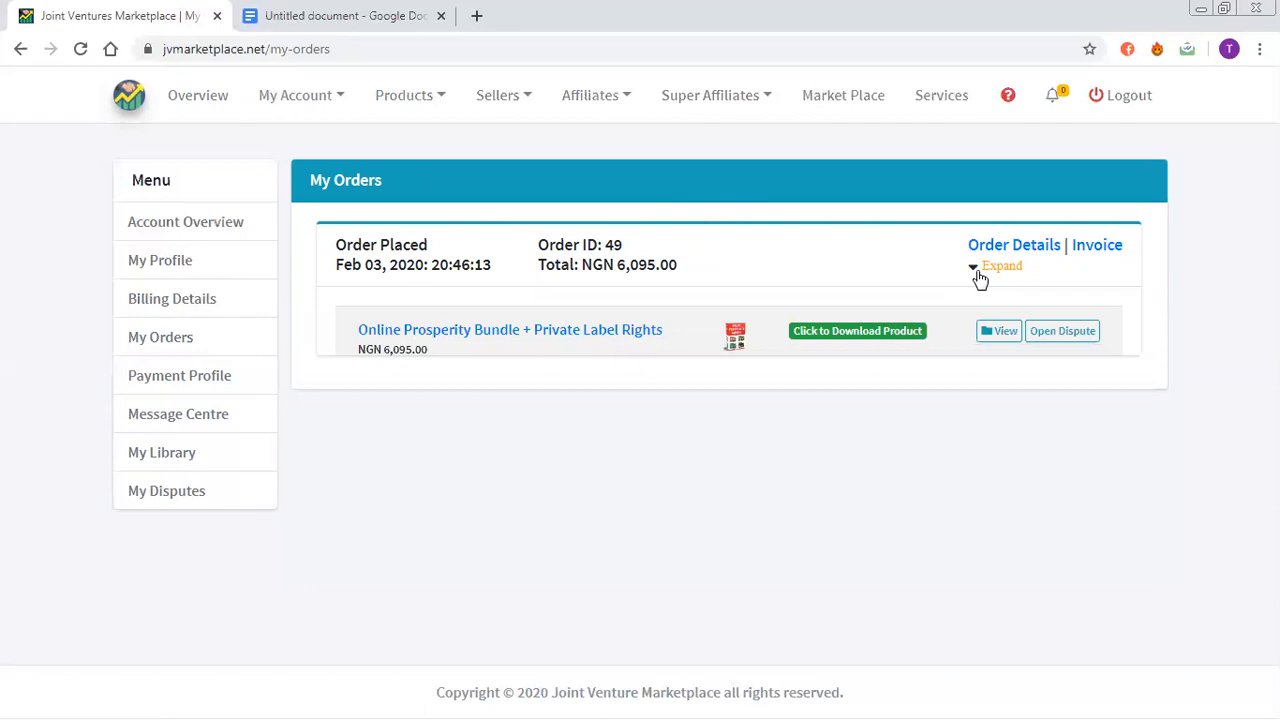
pyautogui.click(979, 278)
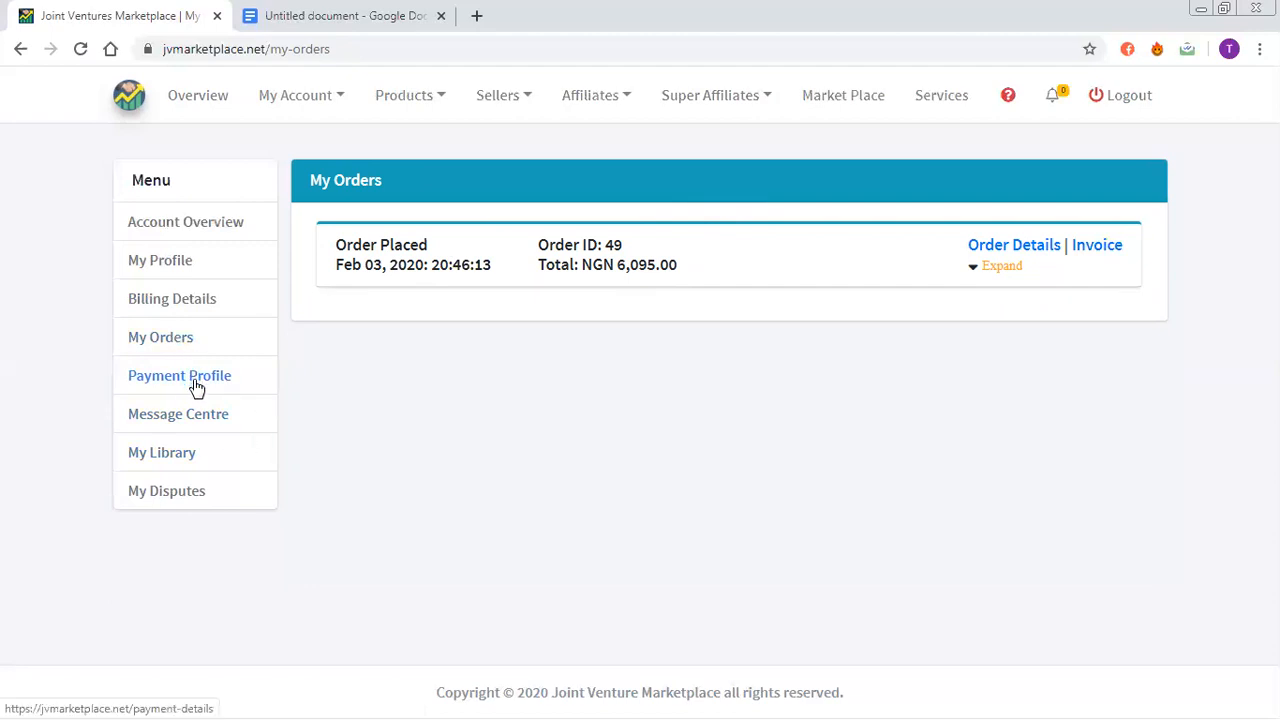
pyautogui.click(203, 418)
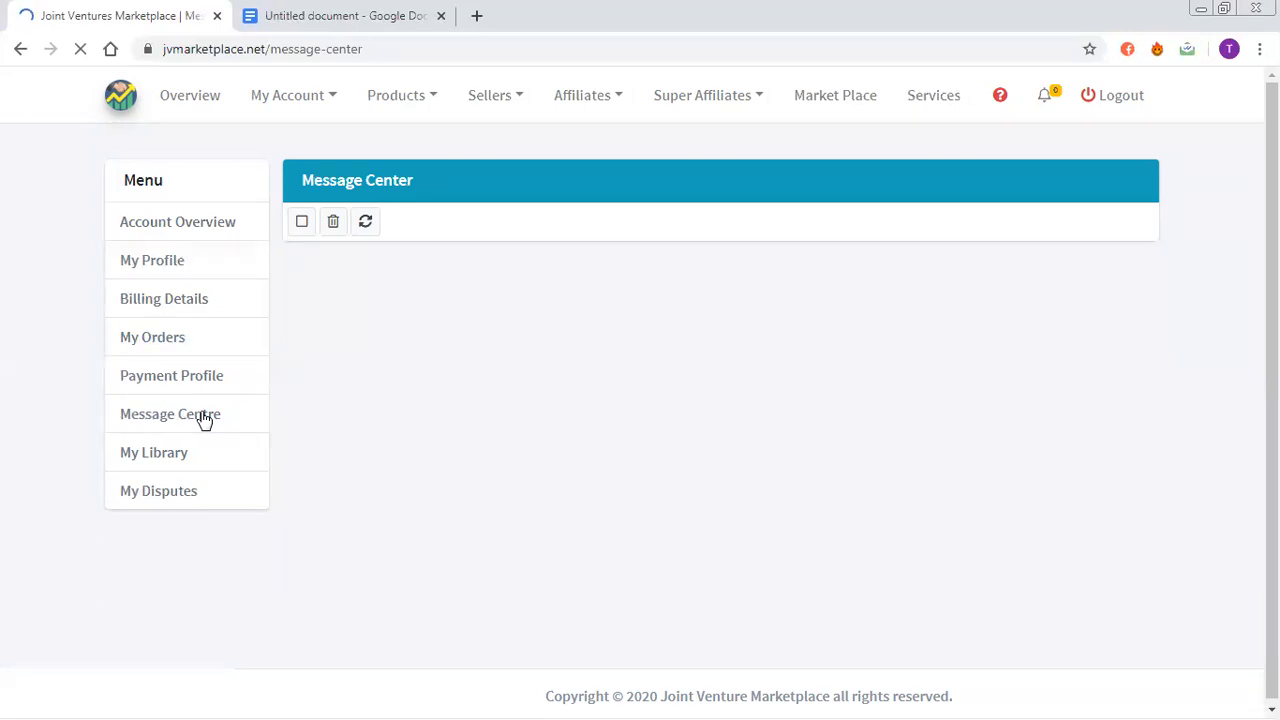
pyautogui.click(160, 462)
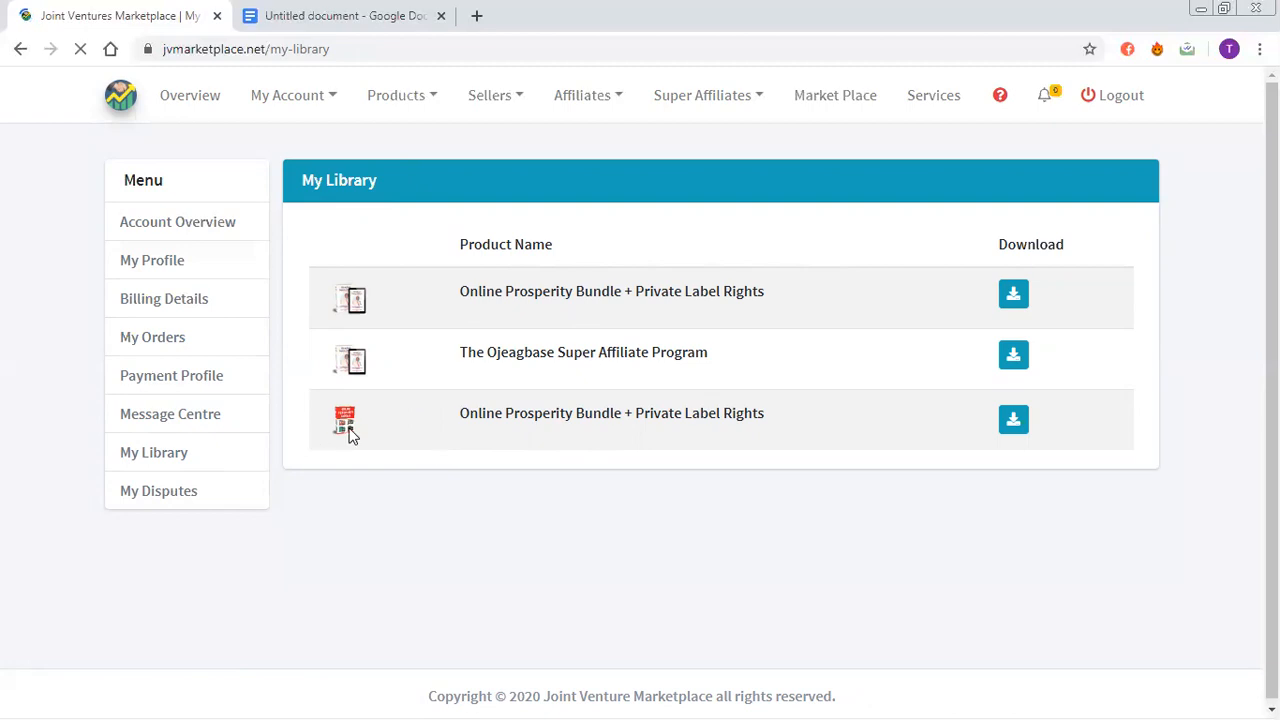
pyautogui.click(176, 494)
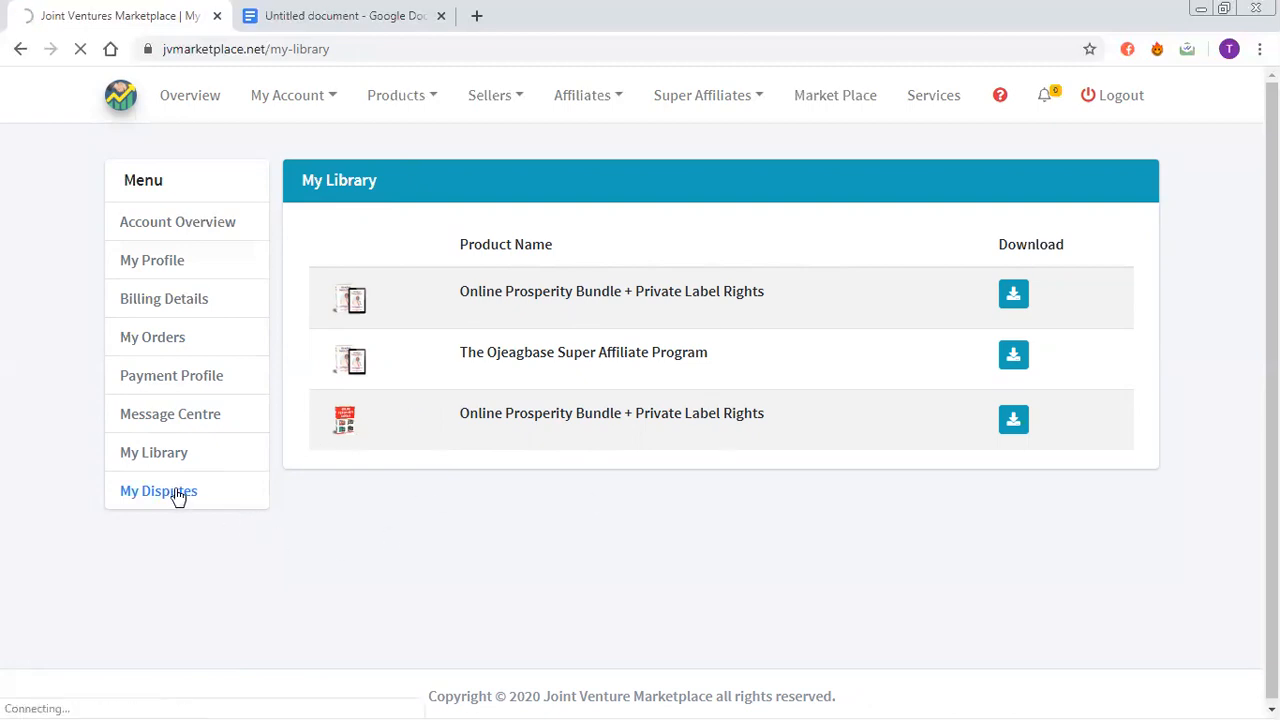
pyautogui.click(168, 240)
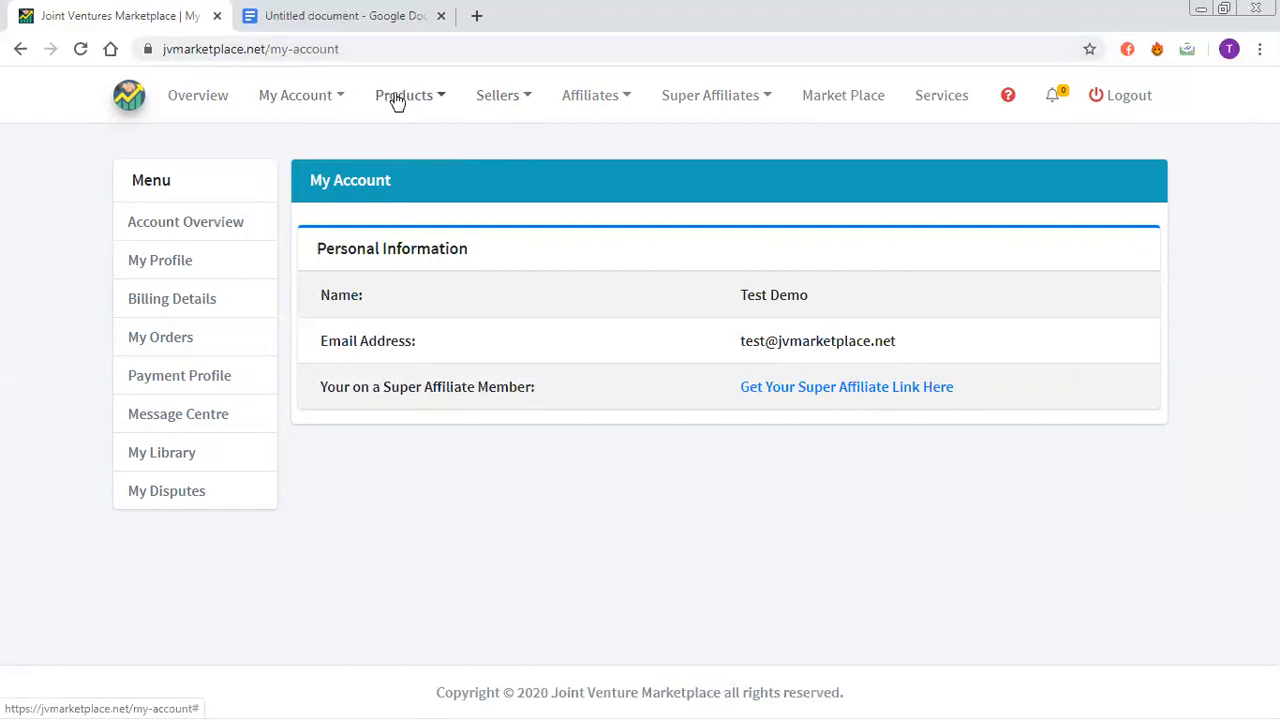
pyautogui.click(441, 98)
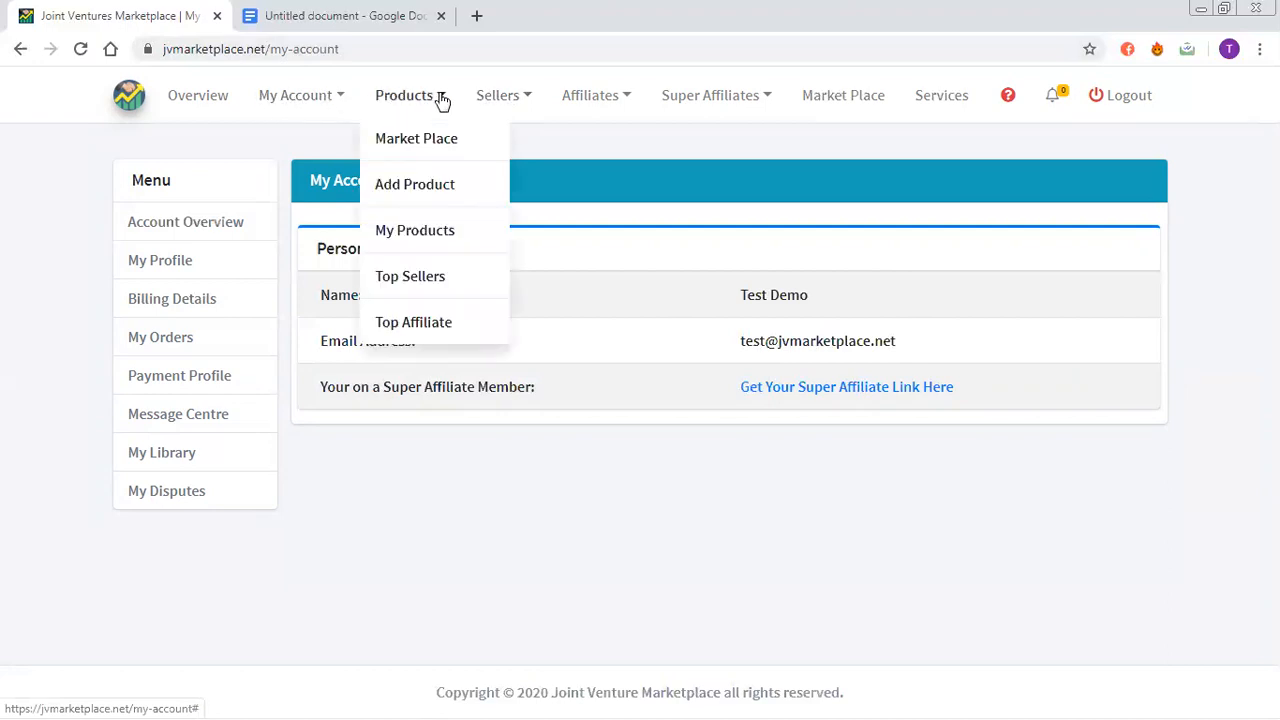
pyautogui.click(515, 92)
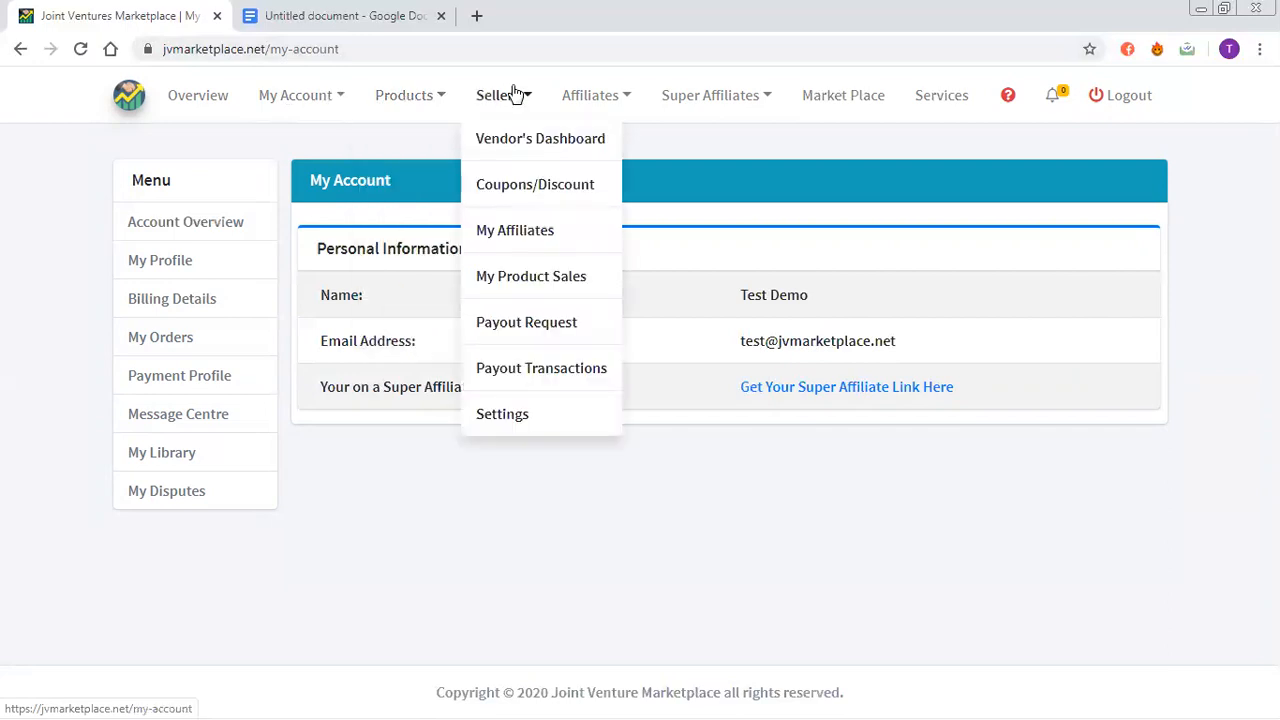
pyautogui.click(613, 92)
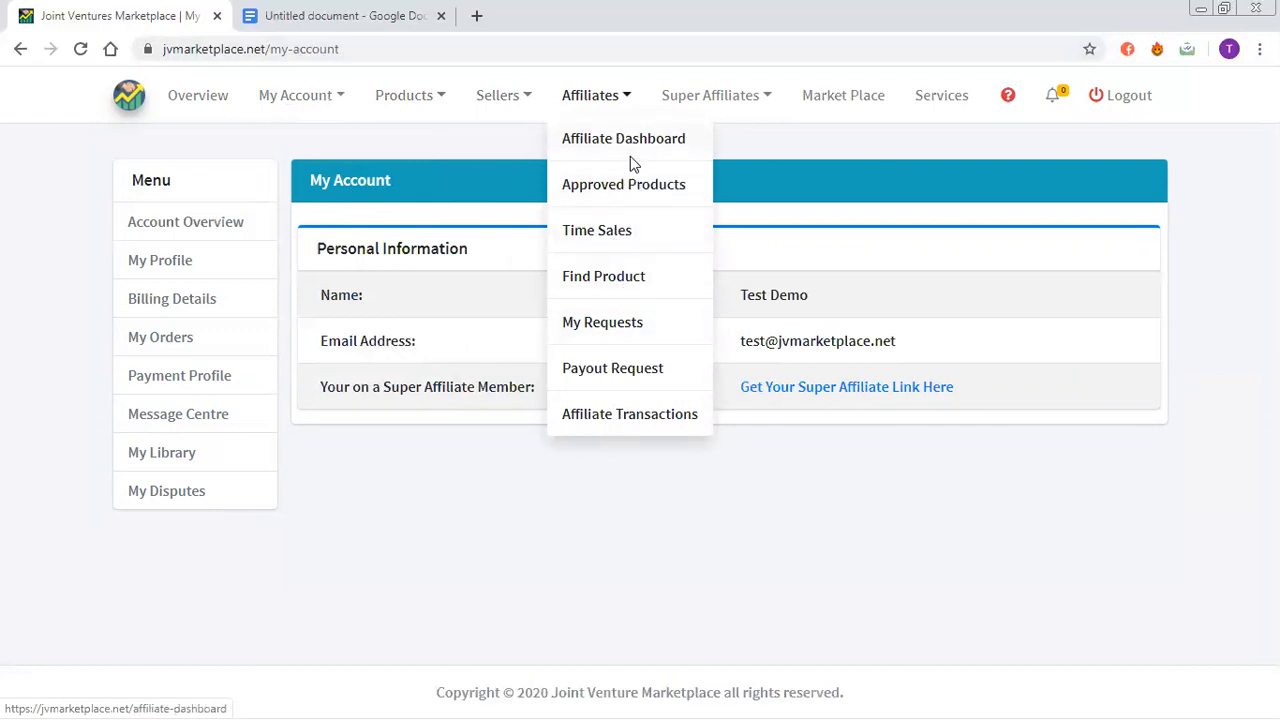
pyautogui.click(746, 95)
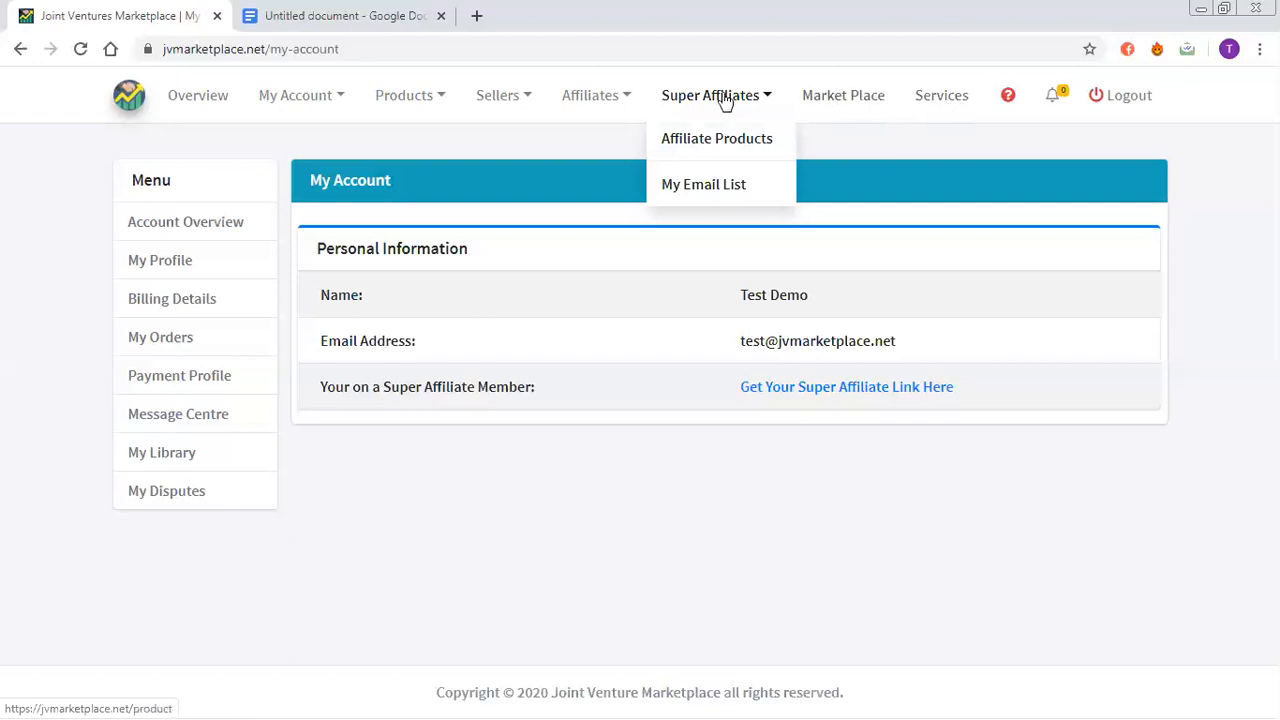
# Open the vendor's dashboard and start adding a new product.
pyautogui.click(535, 100)
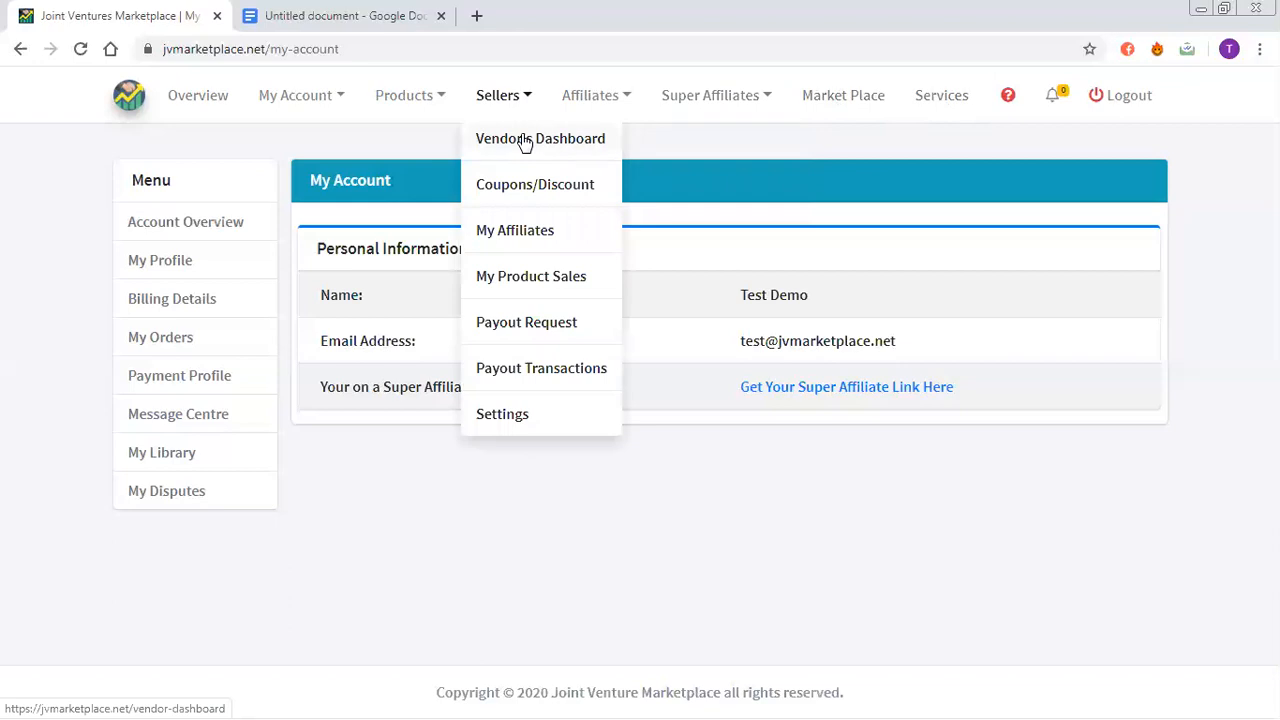
pyautogui.click(524, 140)
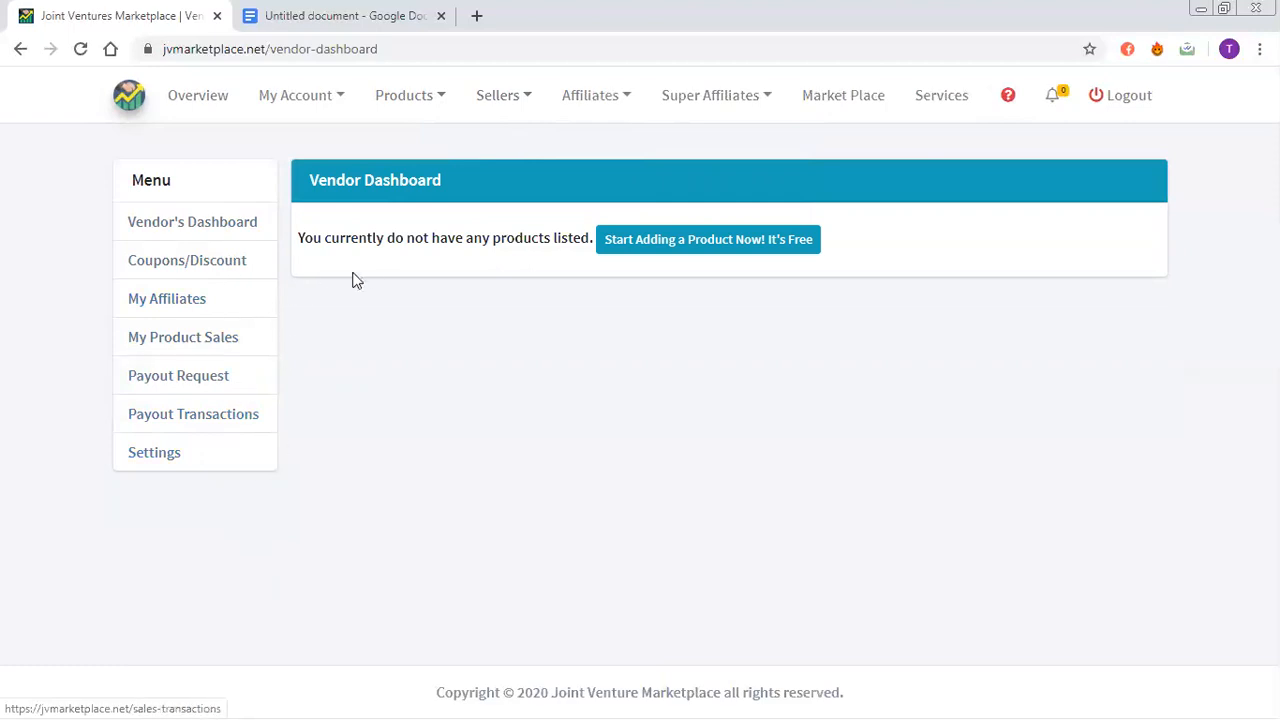
pyautogui.click(688, 243)
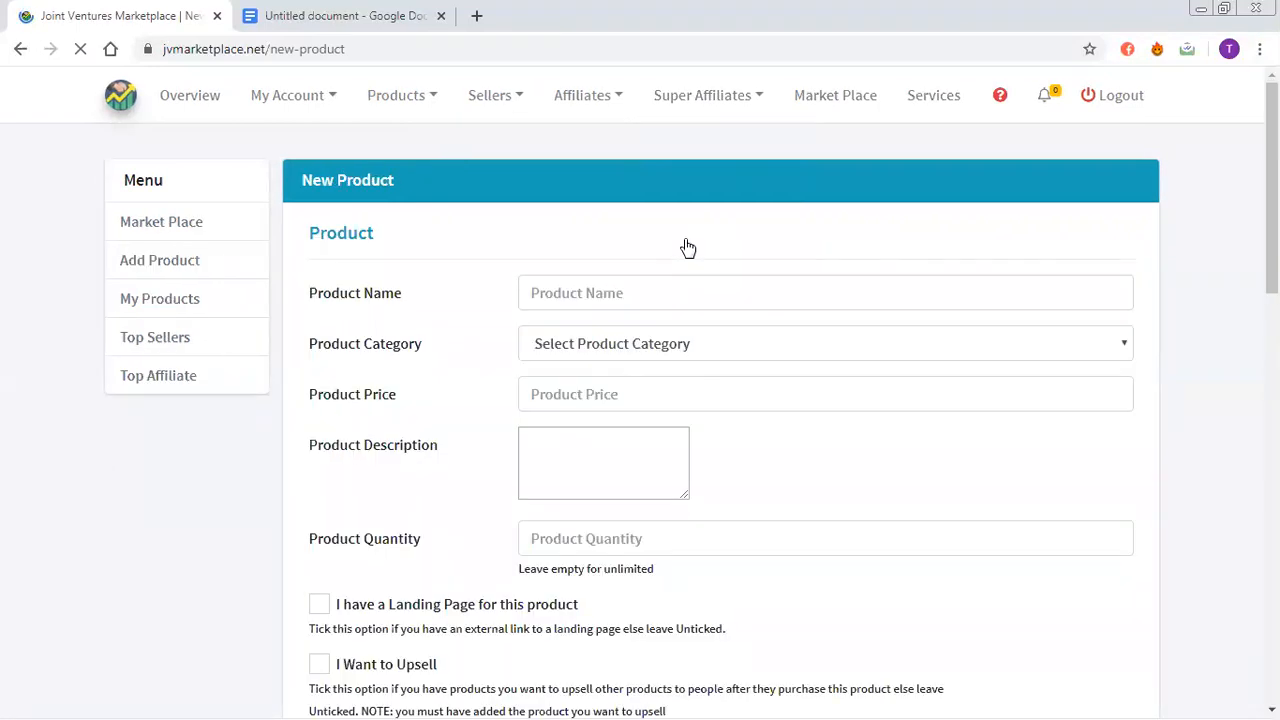
# Name the new product "How to make money on JVarketplace".
pyautogui.moveTo(1272, 206)
pyautogui.mouseDown()
pyautogui.moveTo(1272, 614)
pyautogui.moveTo(1272, 204)
pyautogui.mouseUp()
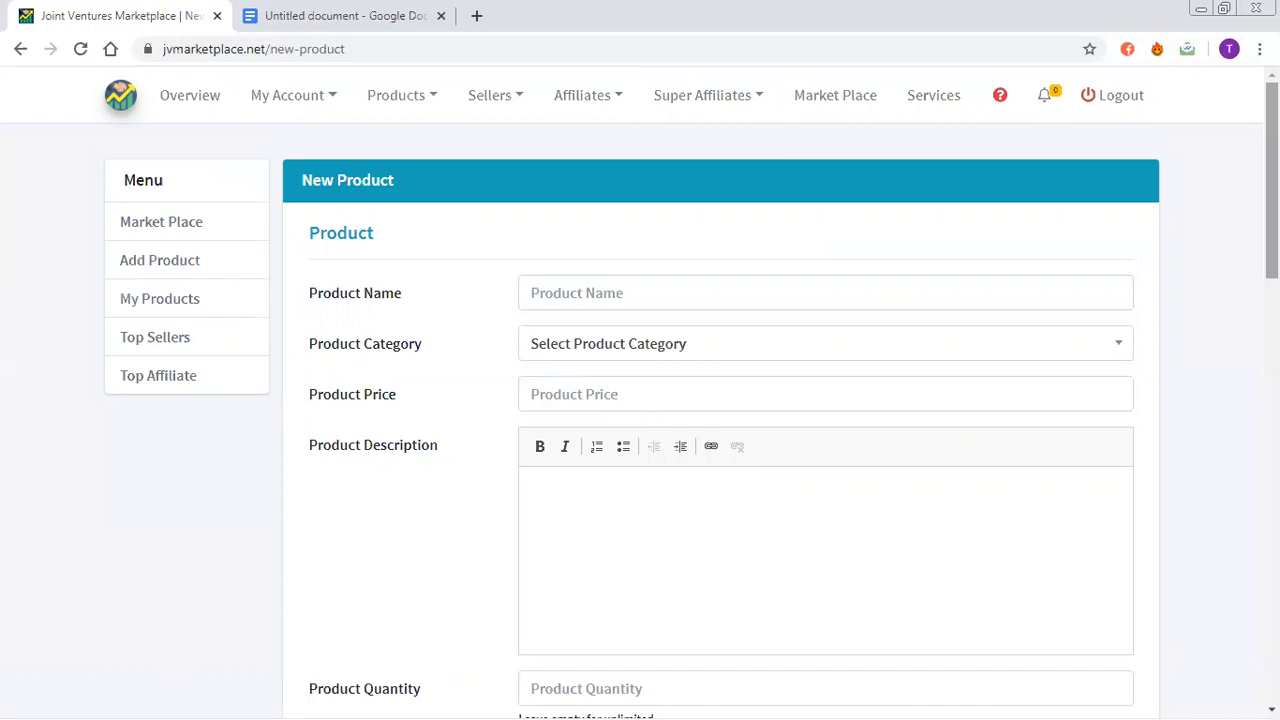
pyautogui.scroll(-1, 740, 300)
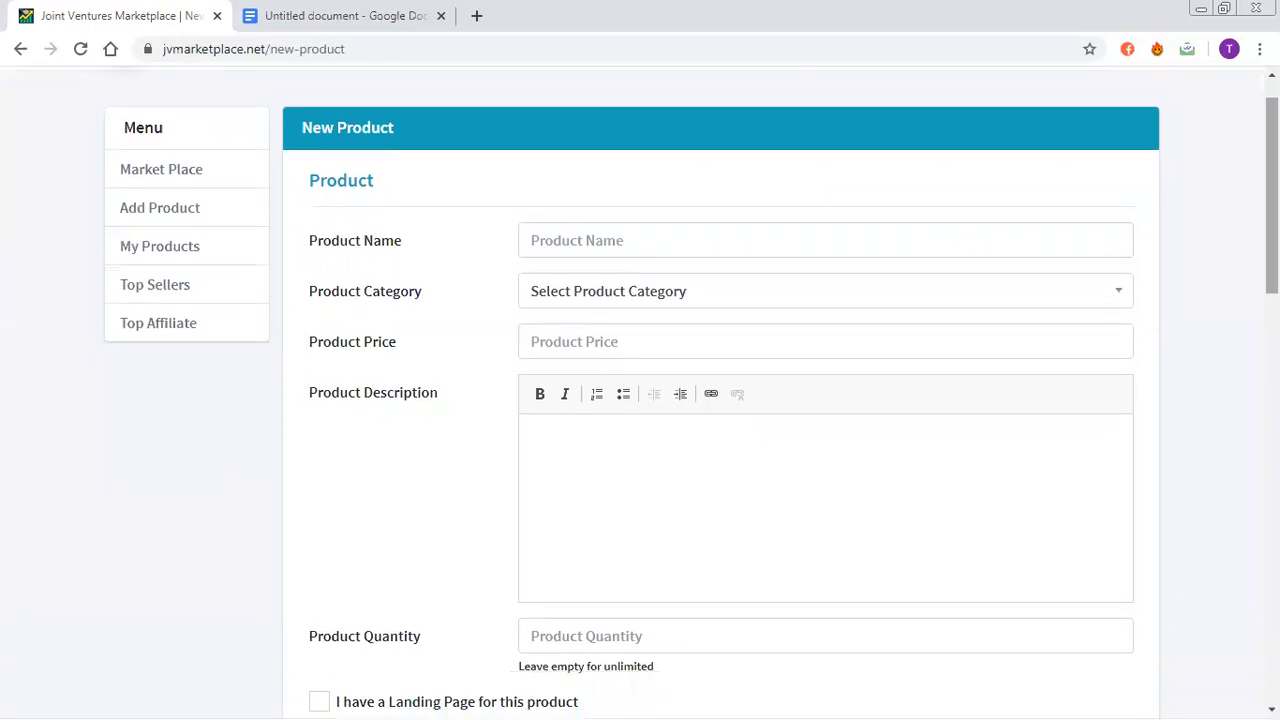
pyautogui.click(738, 236)
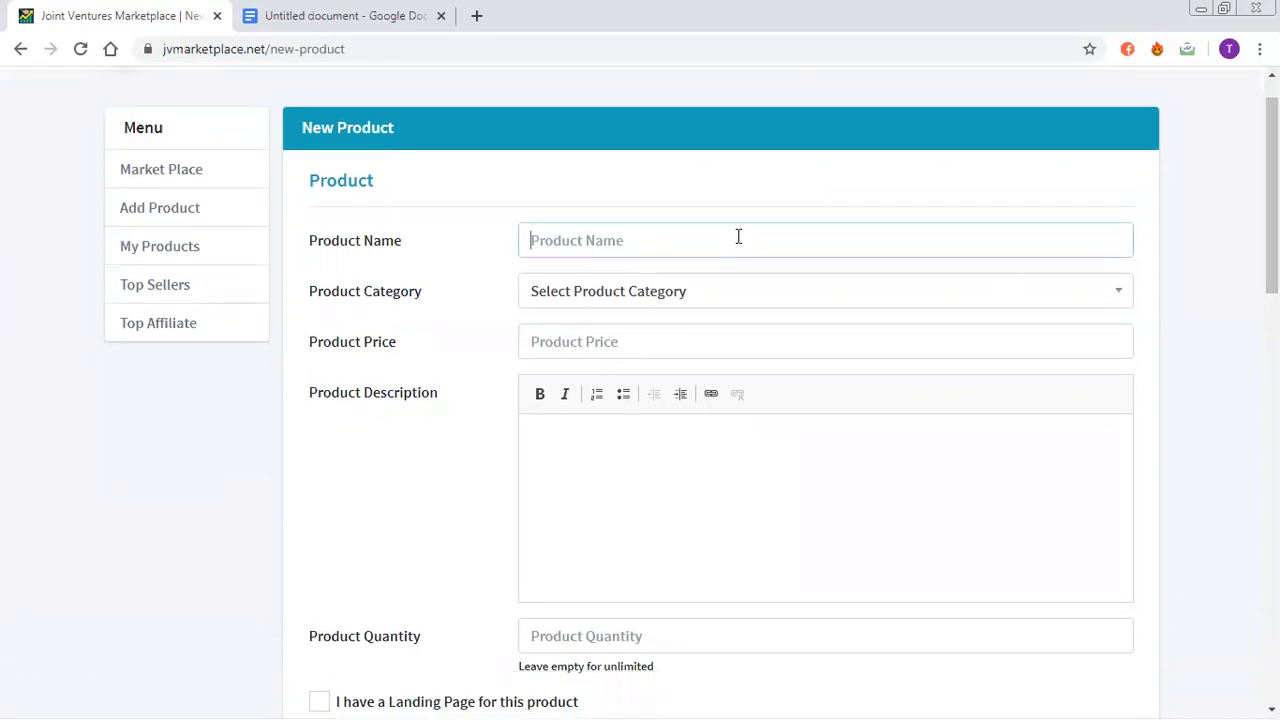
pyautogui.write('How ')
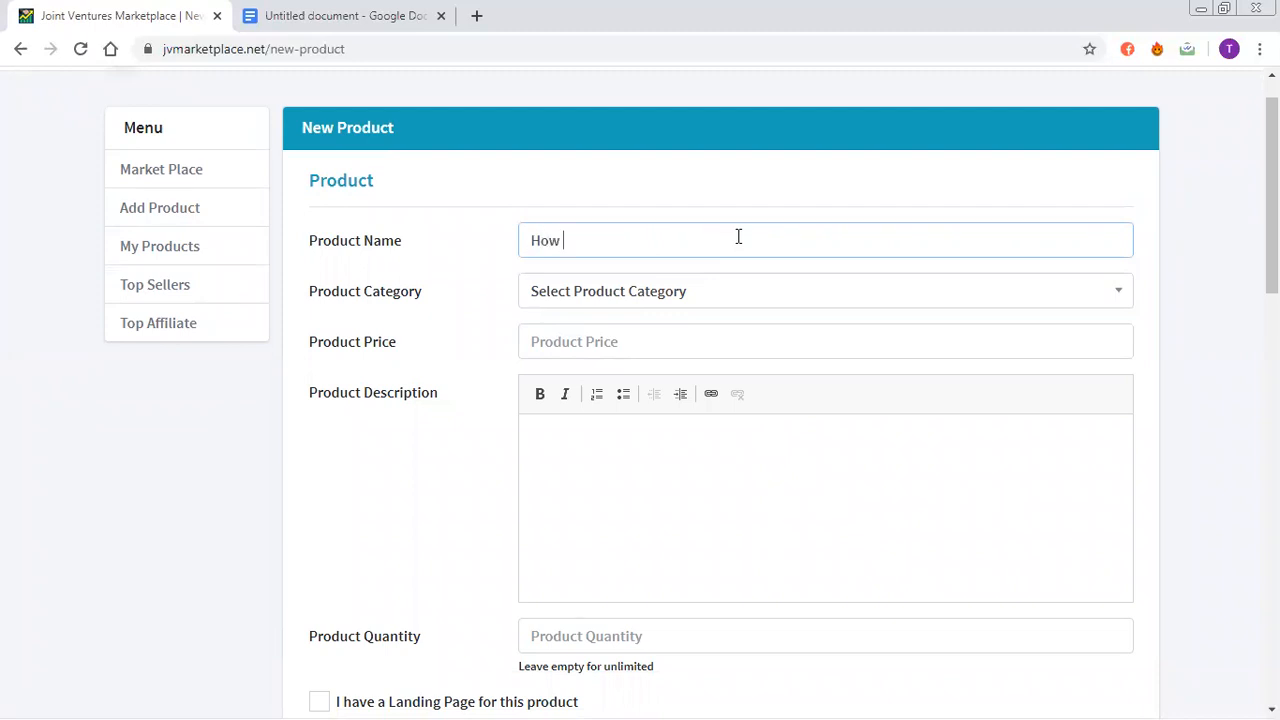
pyautogui.write('to make money on JVarketplace')
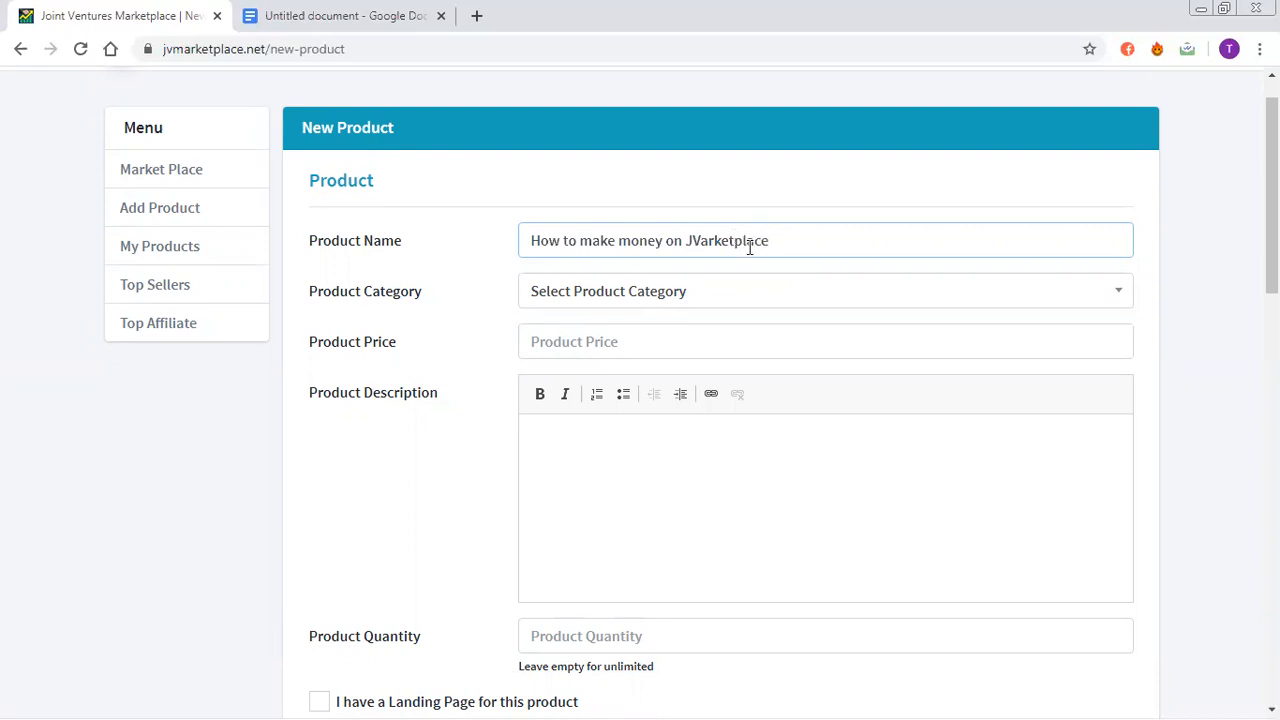
# Set the product category to Income Opportunities and the product price to 10000.
pyautogui.click(796, 295)
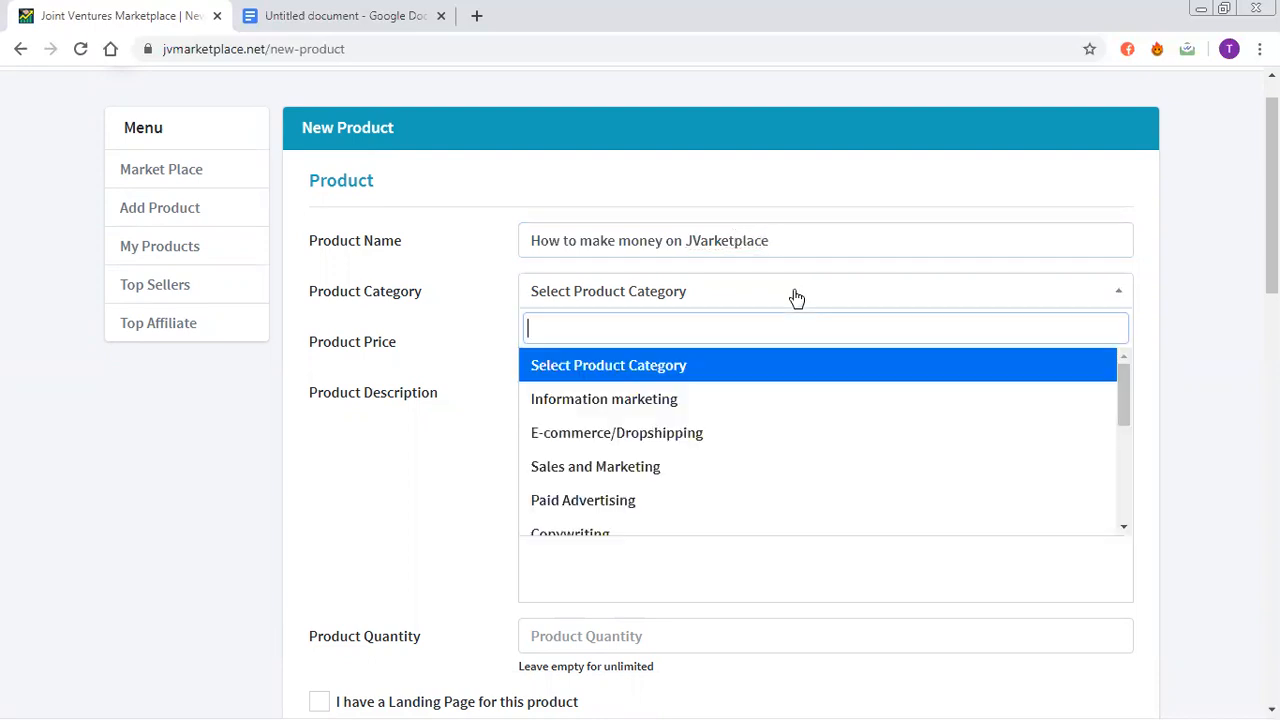
pyautogui.moveTo(1128, 392); pyautogui.dragTo(1102, 510)
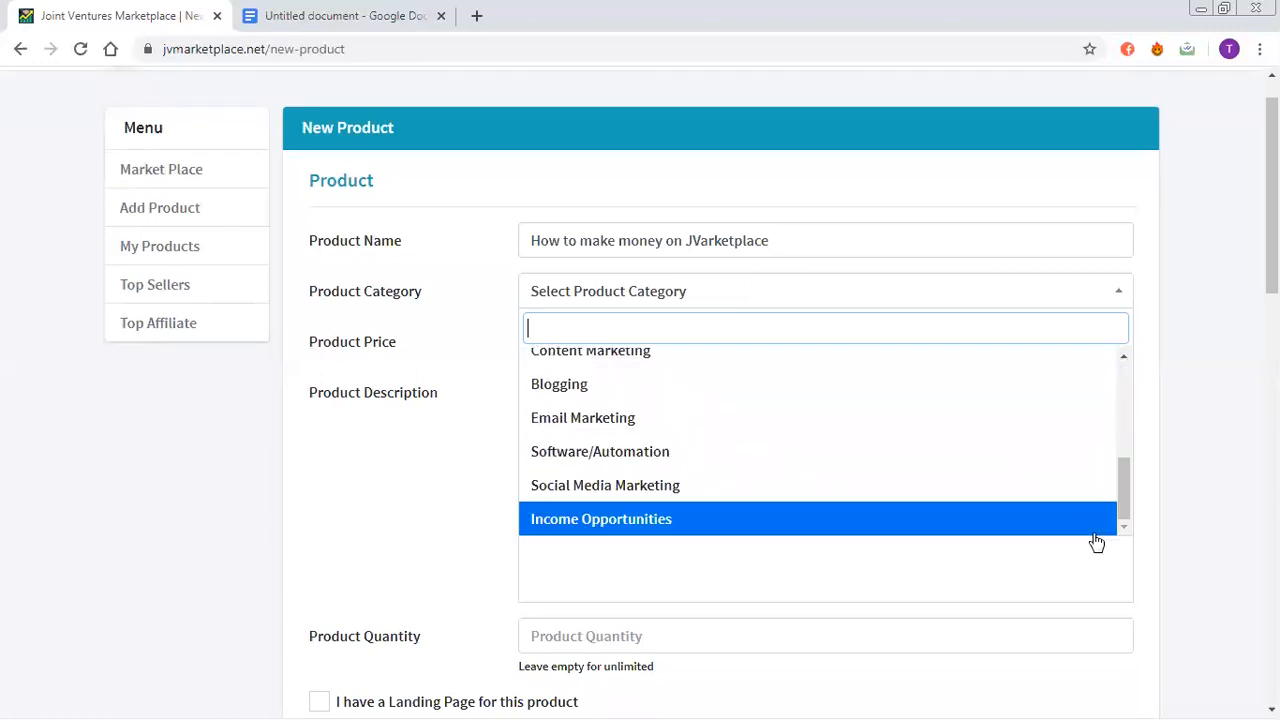
pyautogui.click(1006, 520)
pyautogui.click(796, 346)
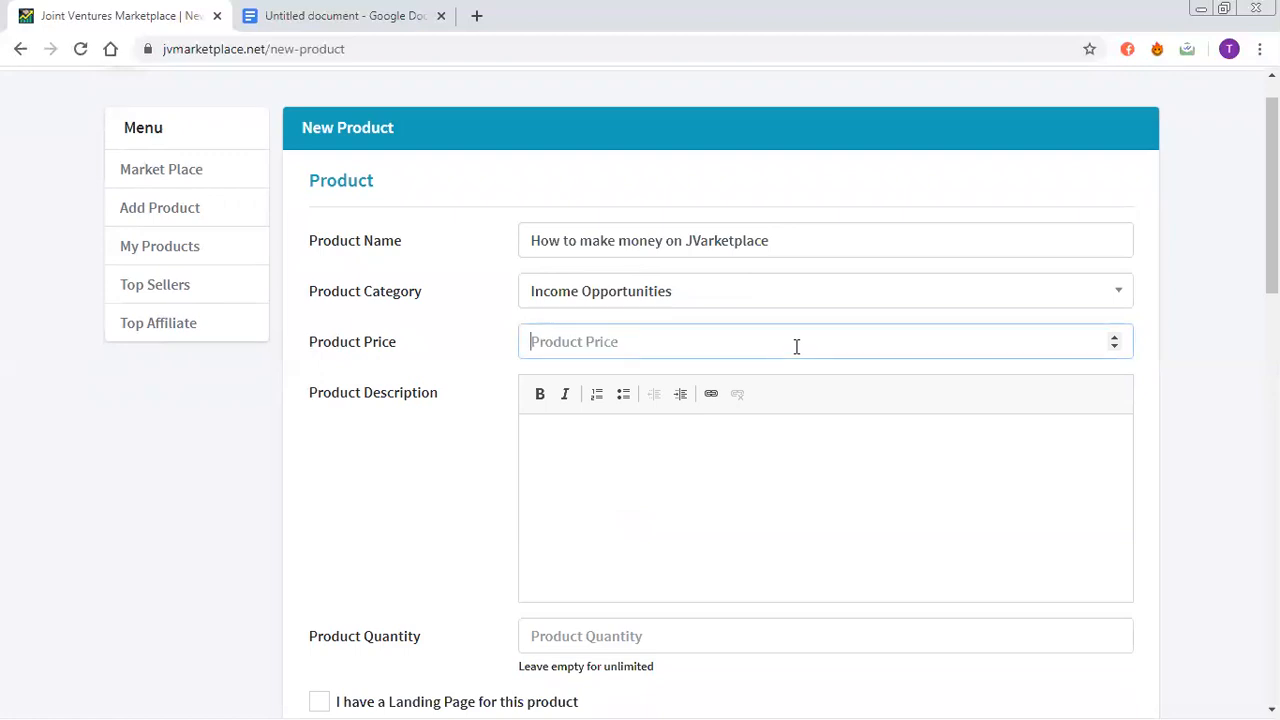
pyautogui.write('10000')
# Enter the placeholder text "hcsjaasncajcsajcakscsac" as the product description.
pyautogui.click(748, 459)
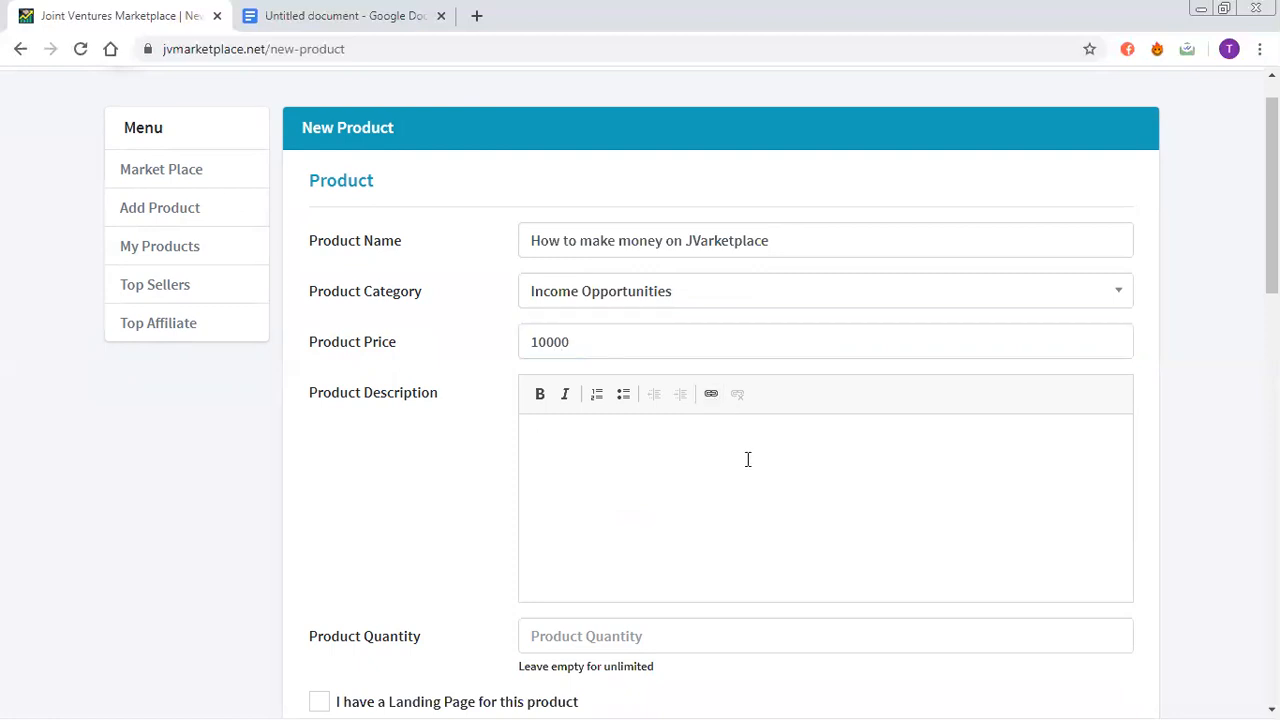
pyautogui.moveTo(1271, 195); pyautogui.dragTo(1271, 237)
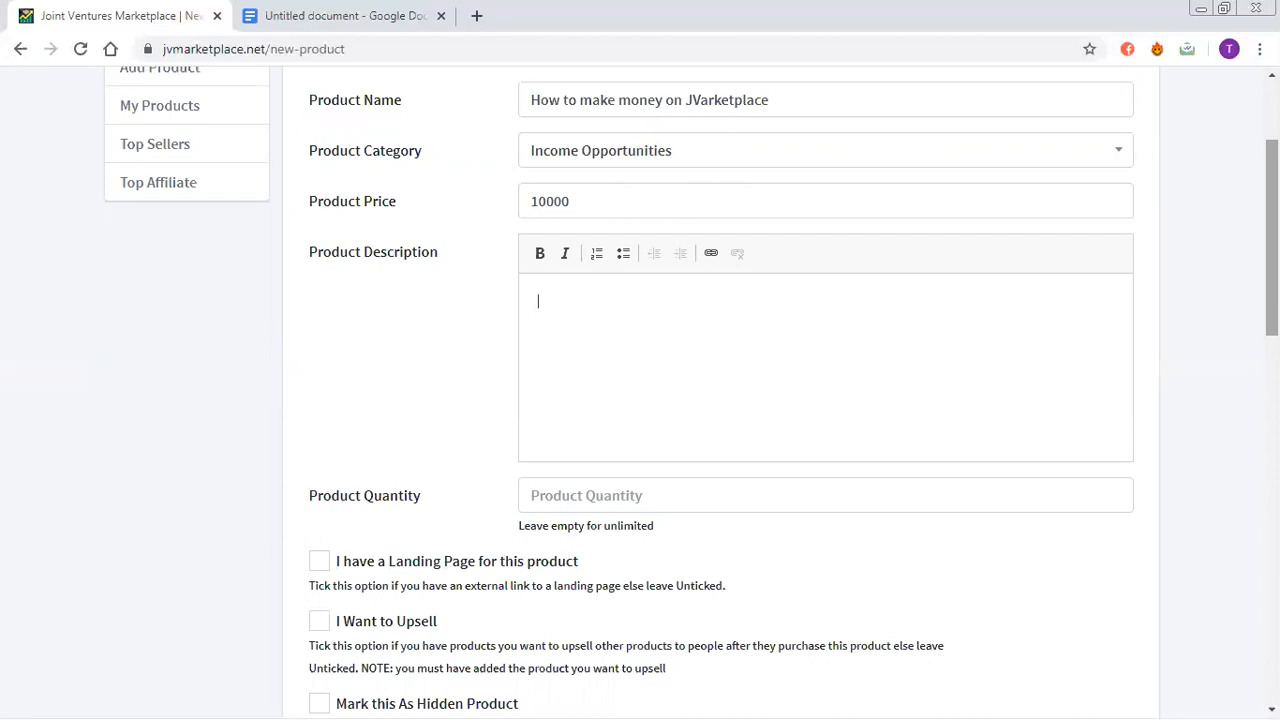
pyautogui.write('hcsjaasncajcsajcakscsac')
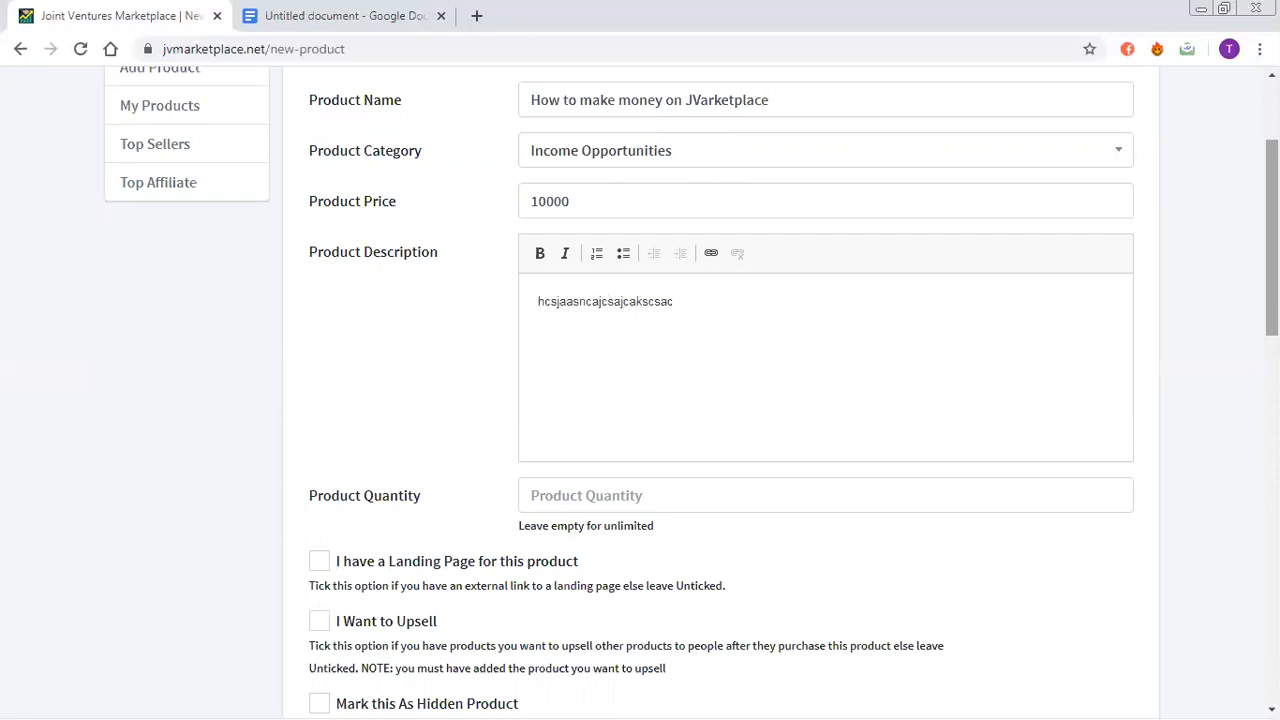
# Mark the product as having a landing page and leave the landing page URL blank.
pyautogui.scroll(-2, 671, 335)
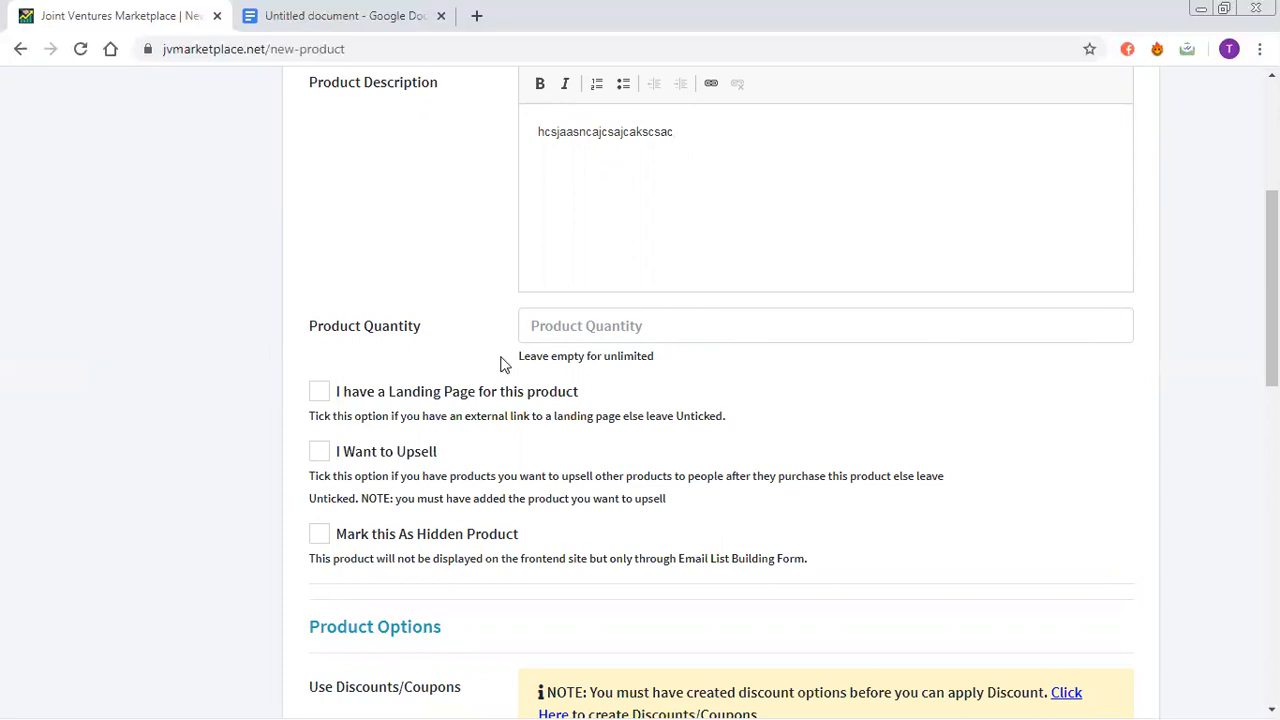
pyautogui.click(319, 393)
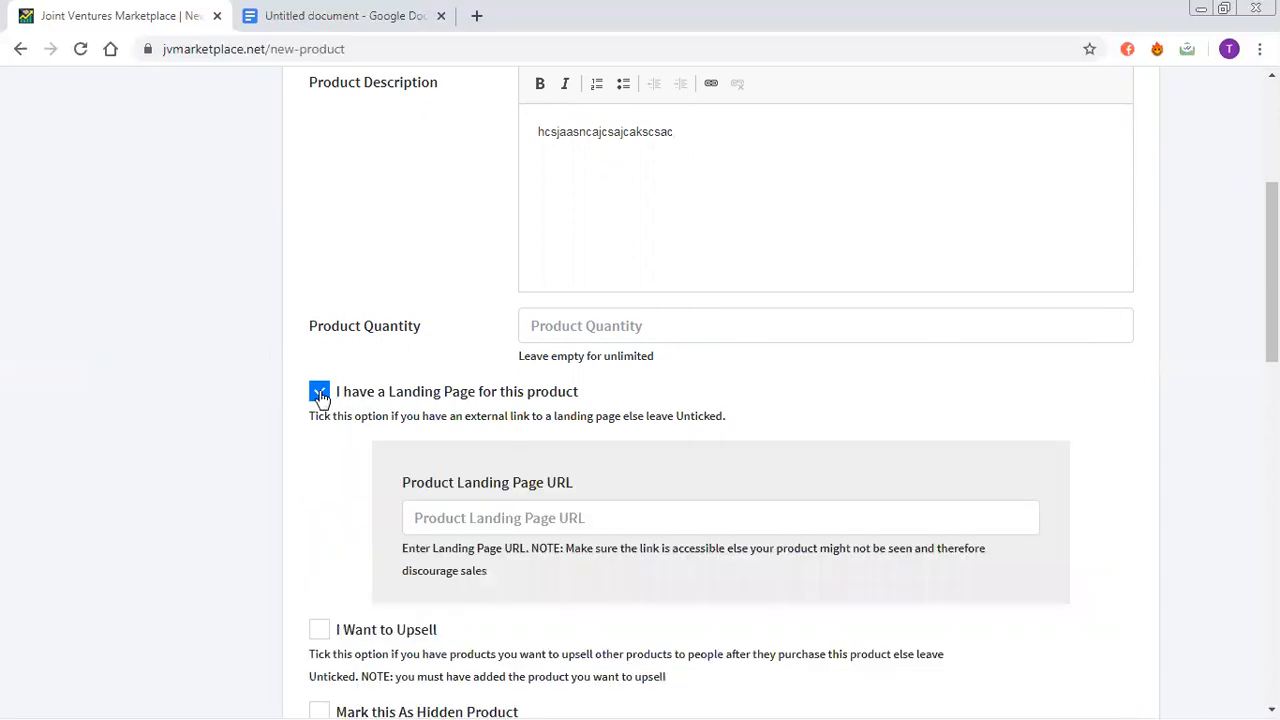
pyautogui.click(319, 393)
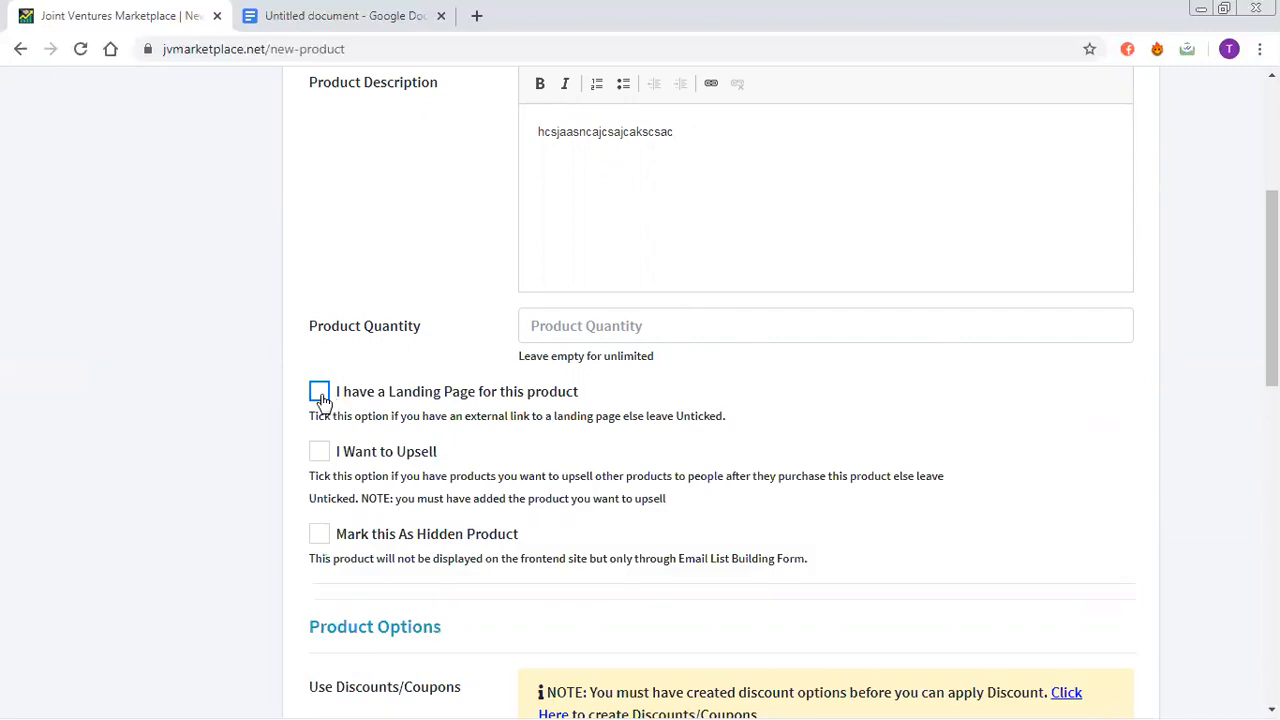
pyautogui.click(319, 393)
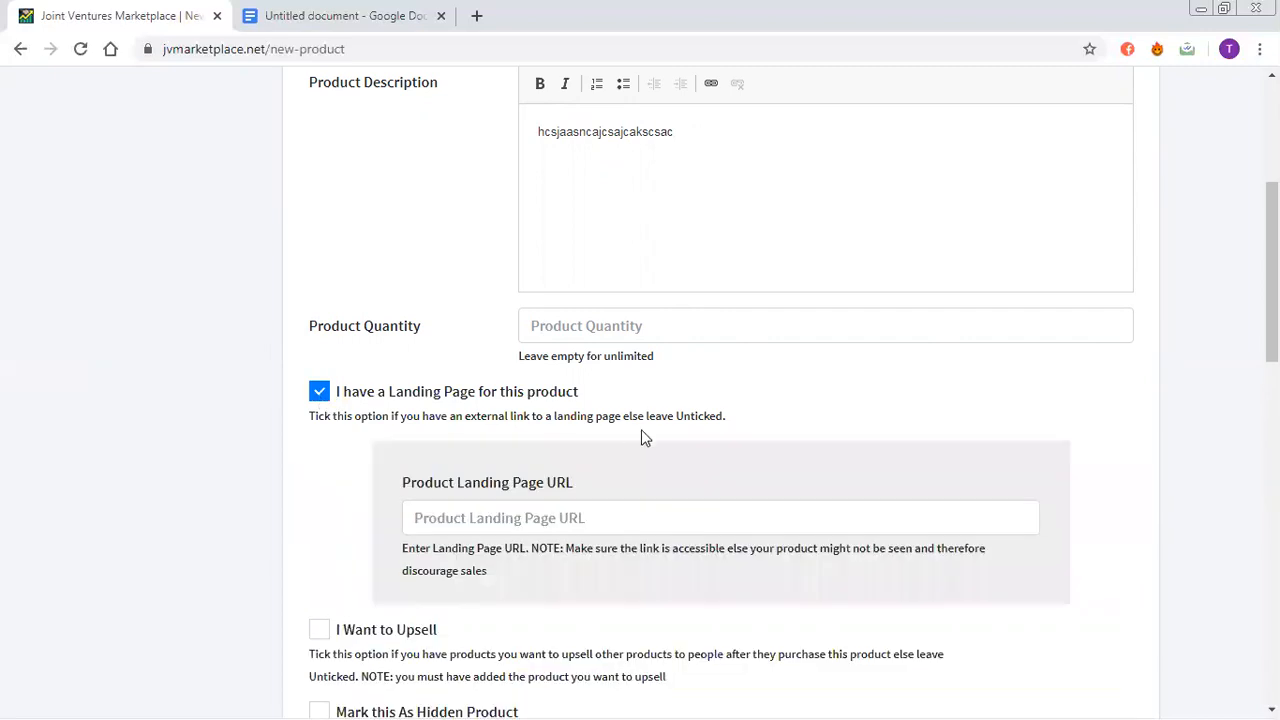
pyautogui.click(732, 524)
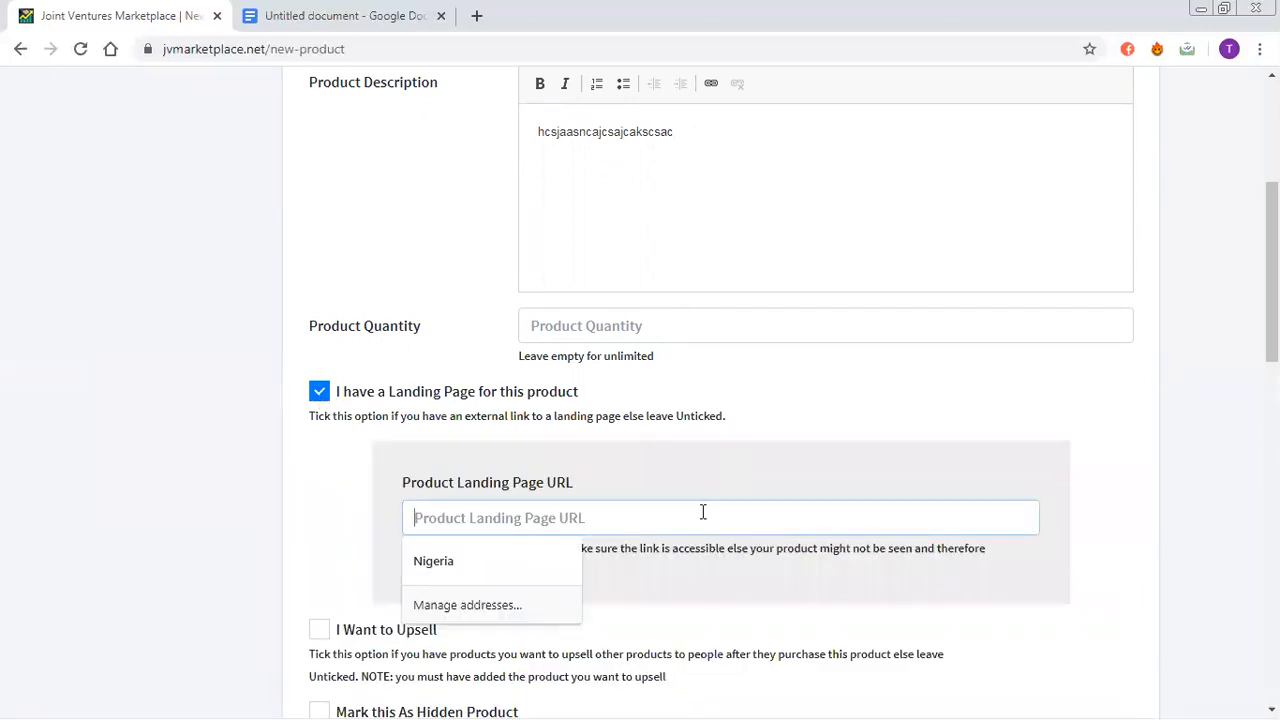
pyautogui.click(820, 433)
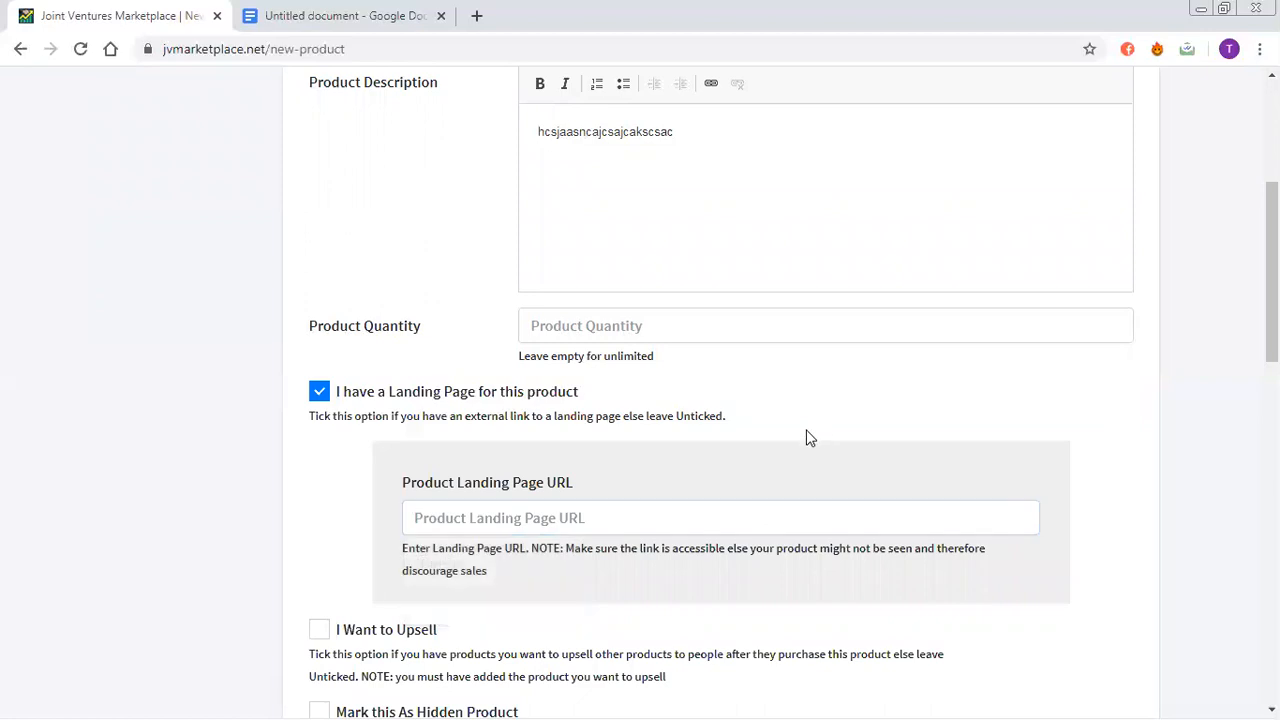
pyautogui.click(733, 515)
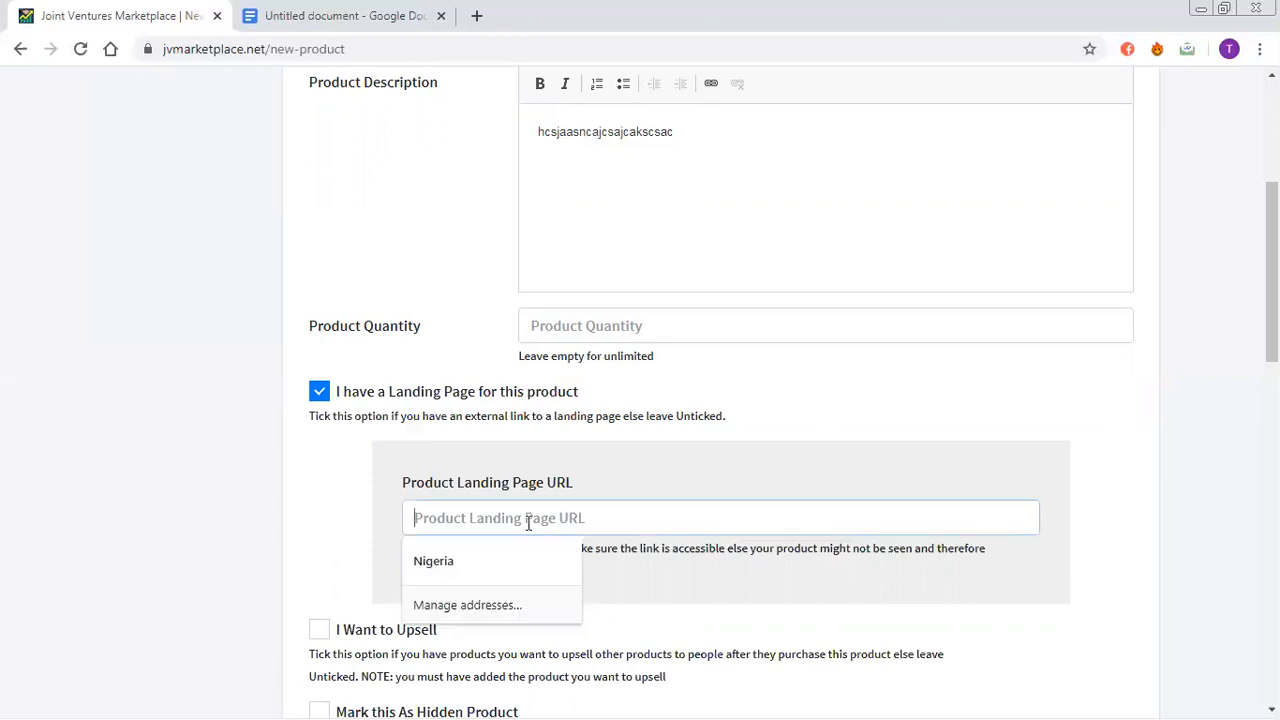
pyautogui.click(744, 468)
# Enable upselling for the product and check which products can be selected for upsale.
pyautogui.moveTo(1272, 335); pyautogui.dragTo(1272, 404)
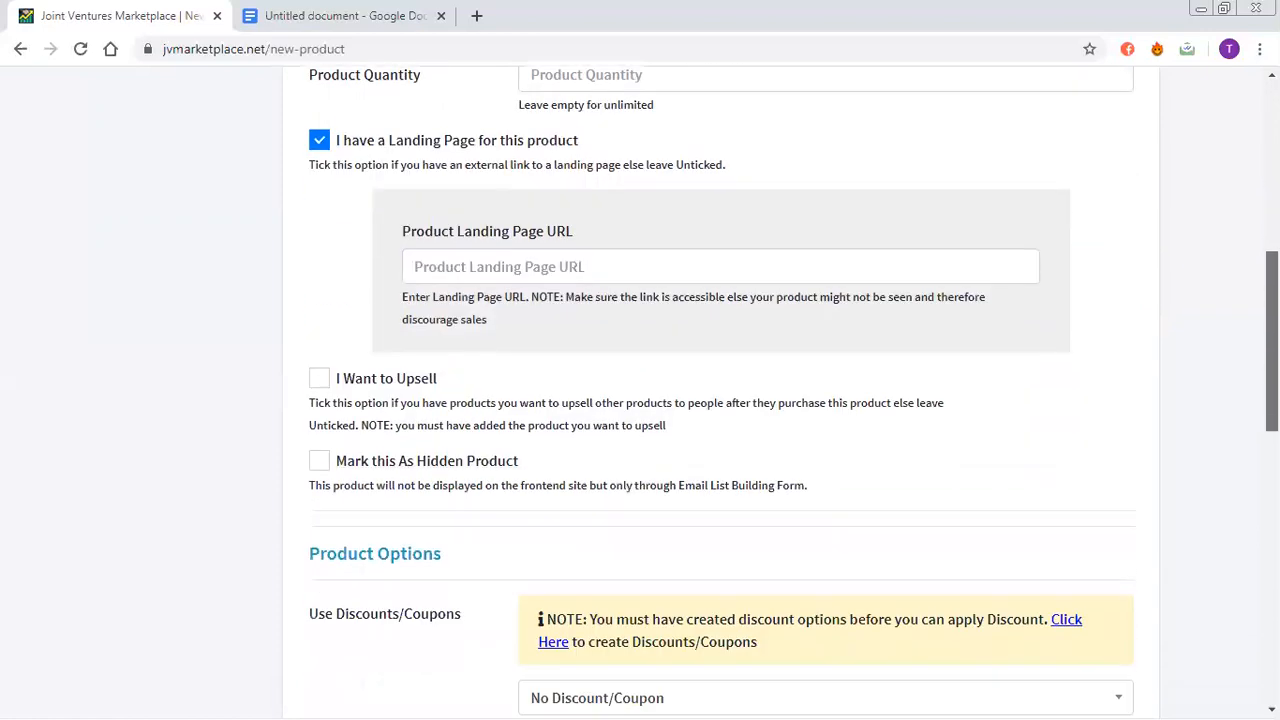
pyautogui.click(319, 380)
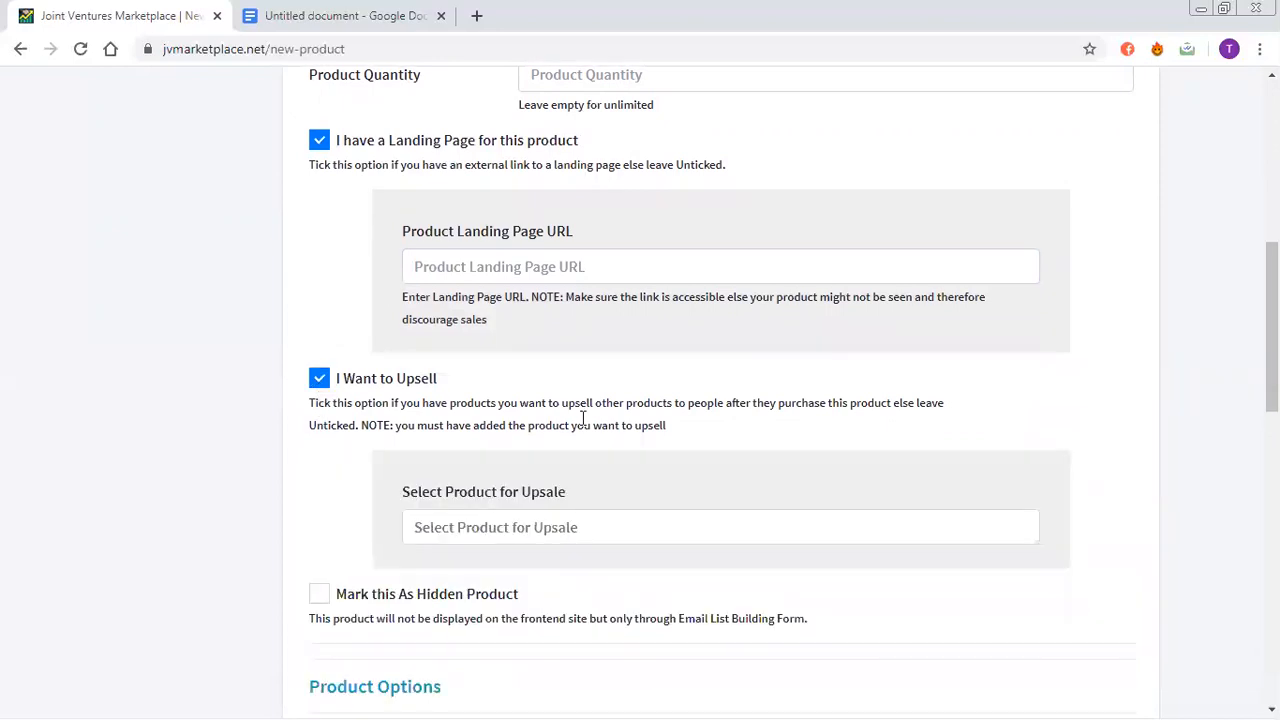
pyautogui.moveTo(1272, 330); pyautogui.dragTo(1272, 353)
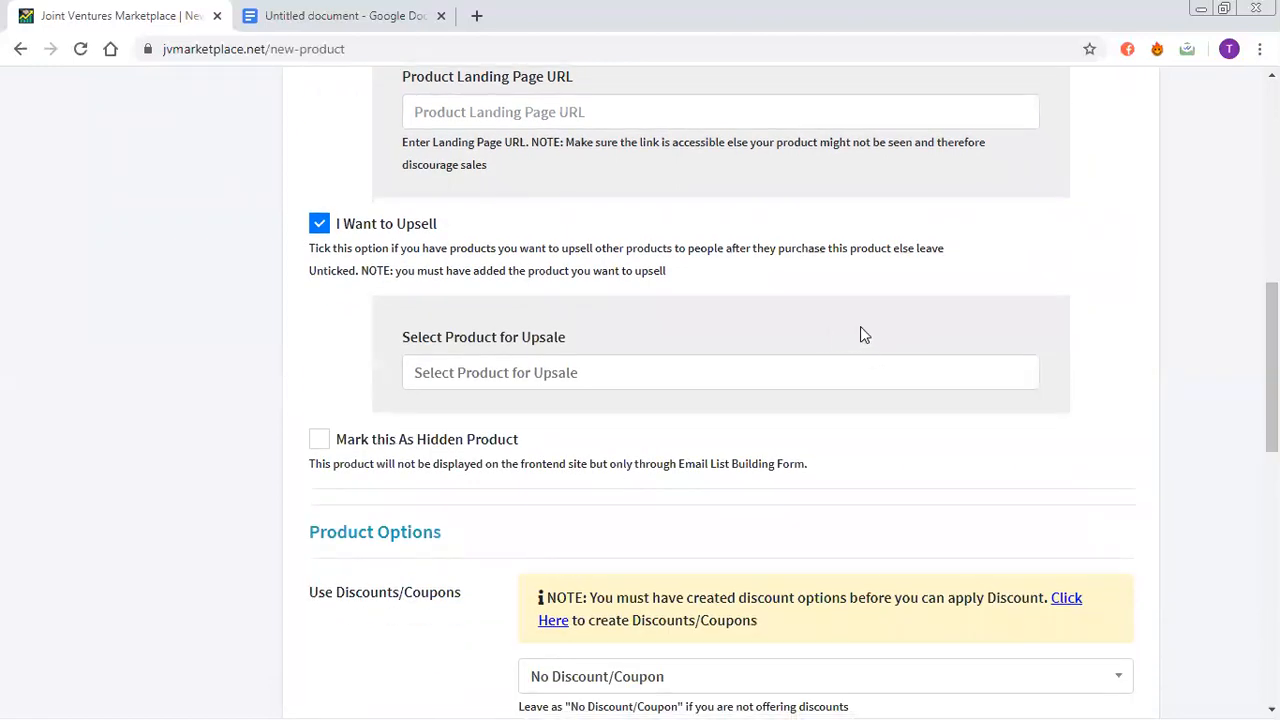
pyautogui.moveTo(1272, 367)
pyautogui.mouseDown()
pyautogui.moveTo(1272, 188)
pyautogui.moveTo(1272, 376)
pyautogui.mouseUp()
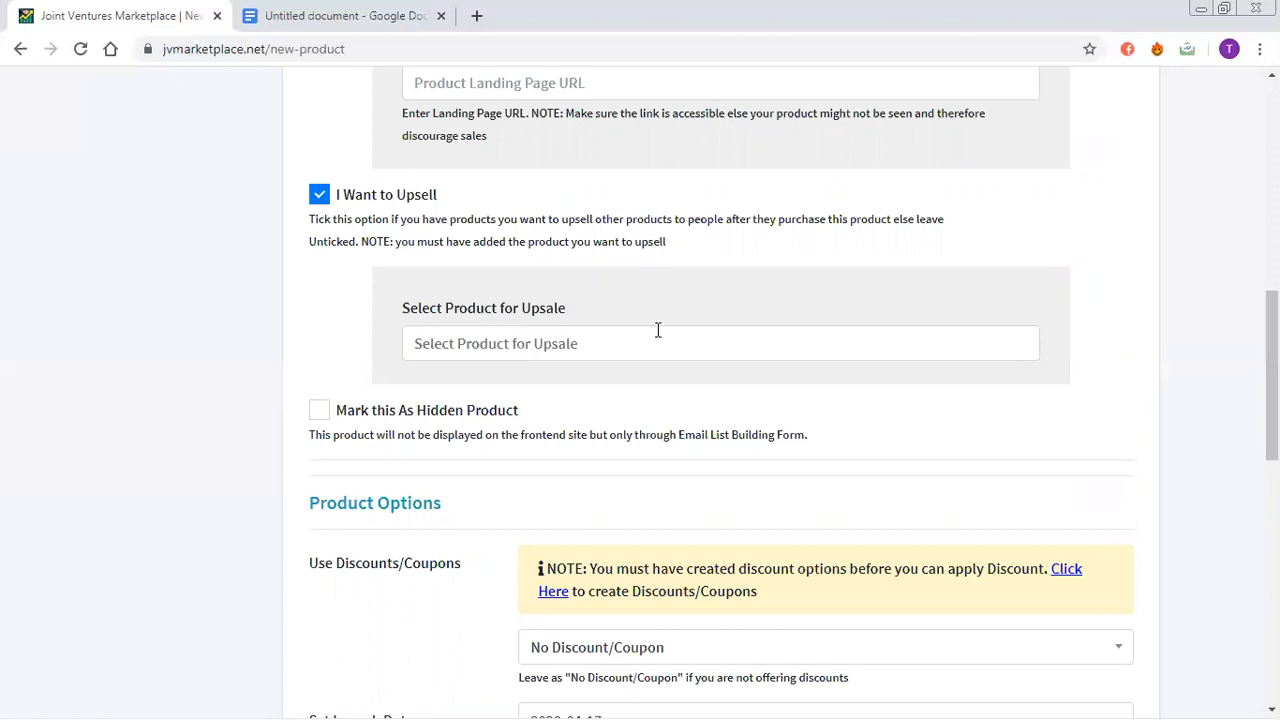
pyautogui.click(425, 357)
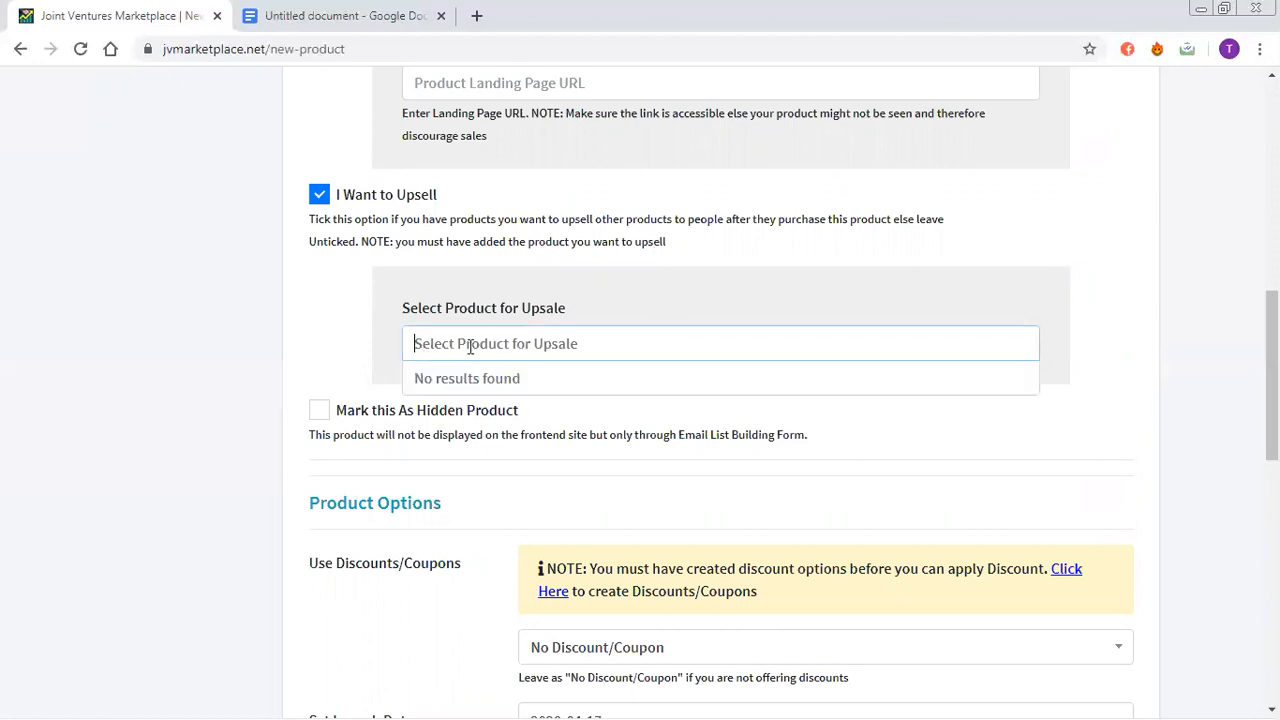
pyautogui.click(467, 343)
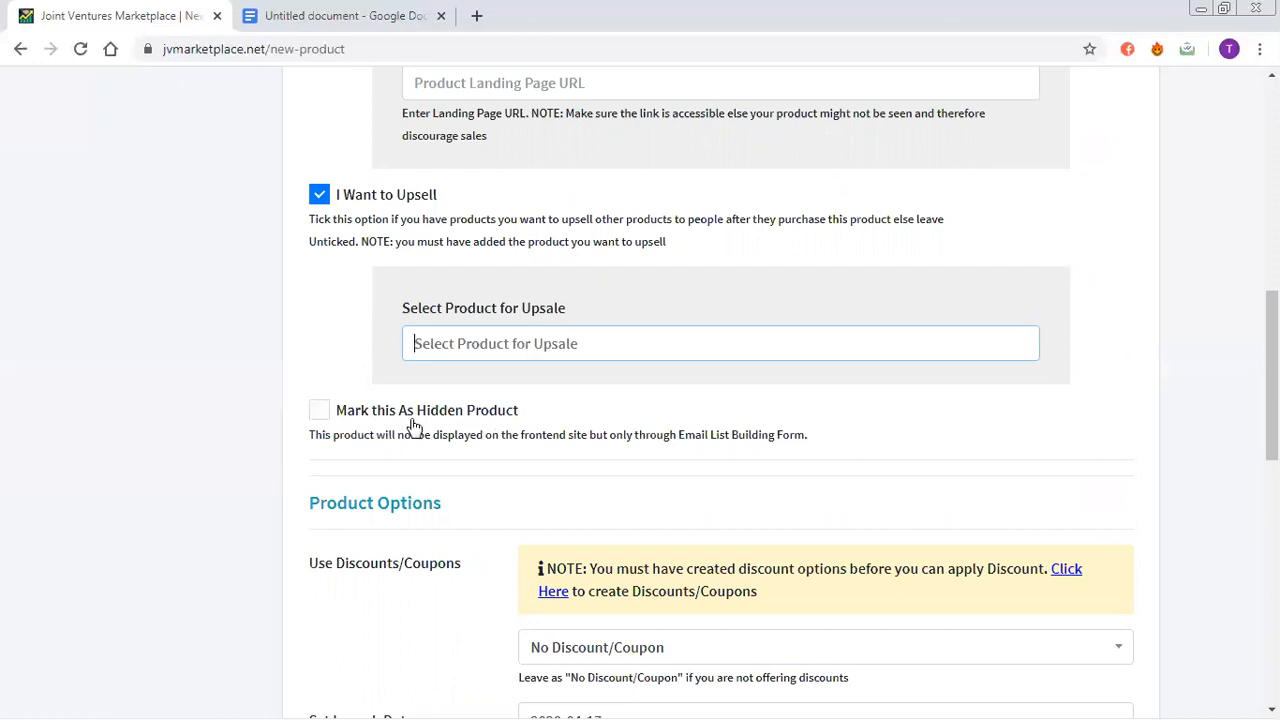
# Choose No Discount/Coupon for the product and set its launch date to 2020-04-18.
pyautogui.scroll(-3, 720, 400)
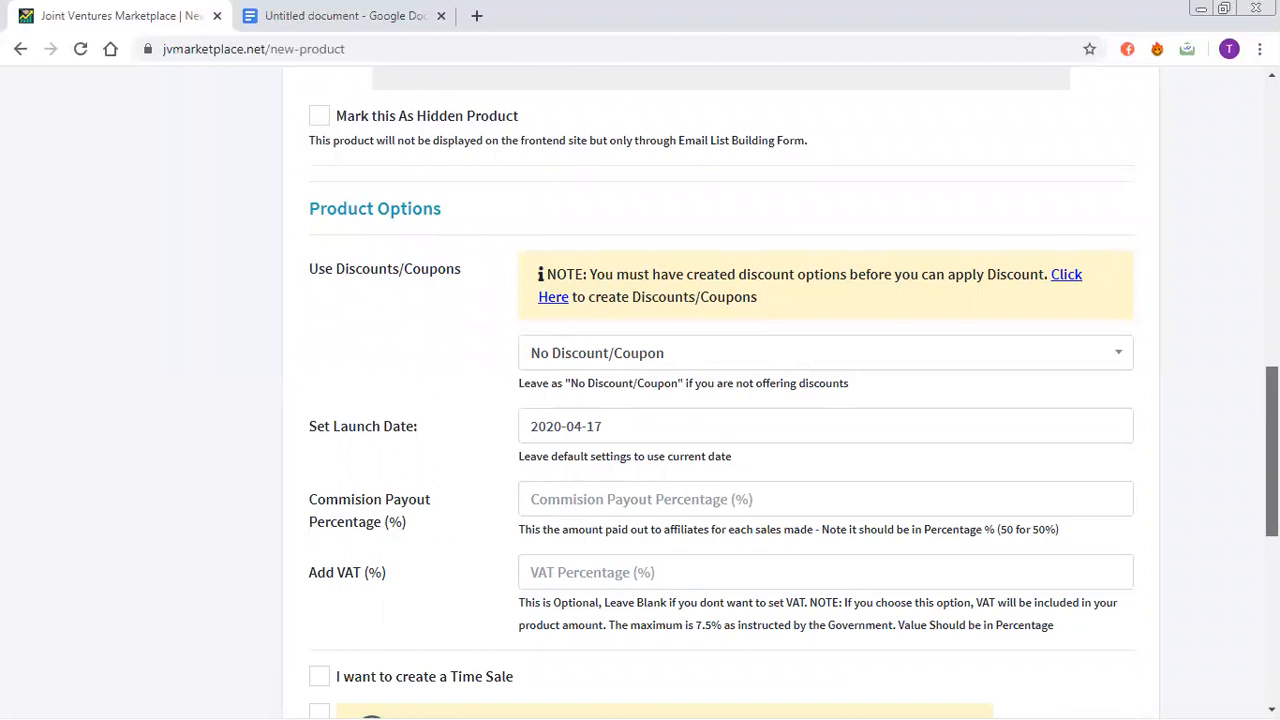
pyautogui.scroll(1, 720, 400)
pyautogui.scroll(-1, 720, 400)
pyautogui.scroll(-1, 712, 248)
pyautogui.scroll(1, 712, 248)
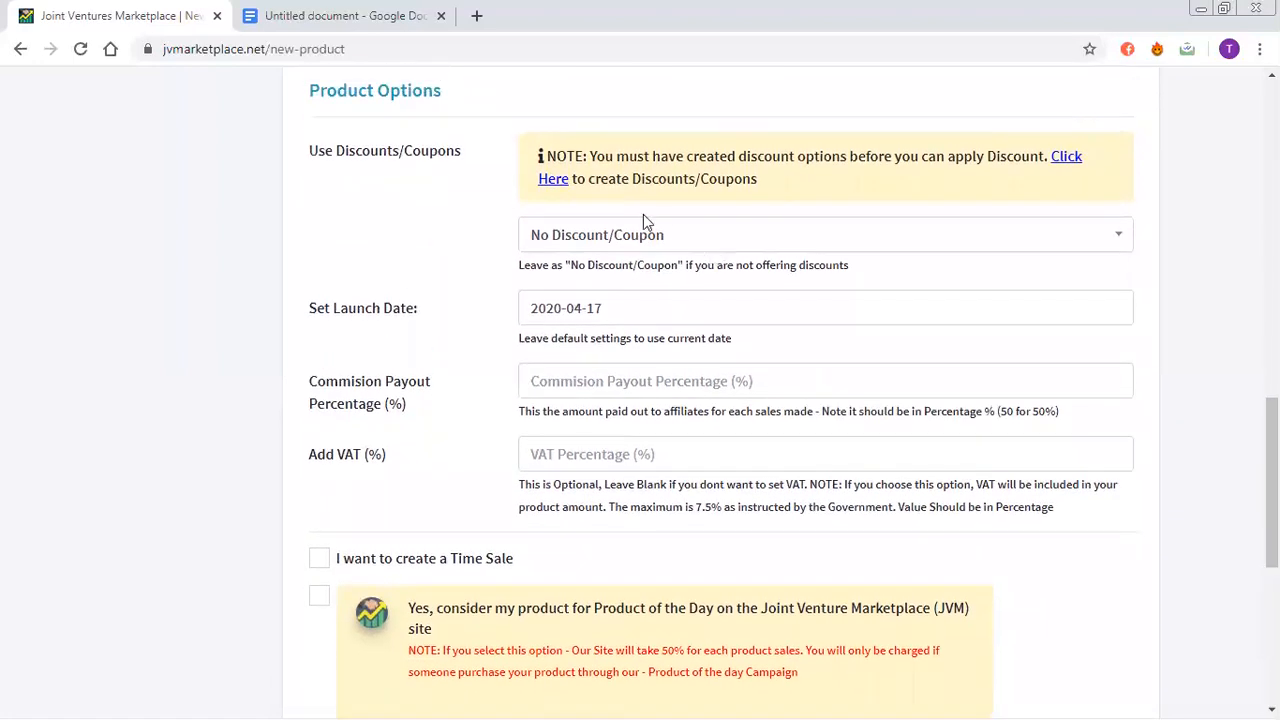
pyautogui.click(1106, 246)
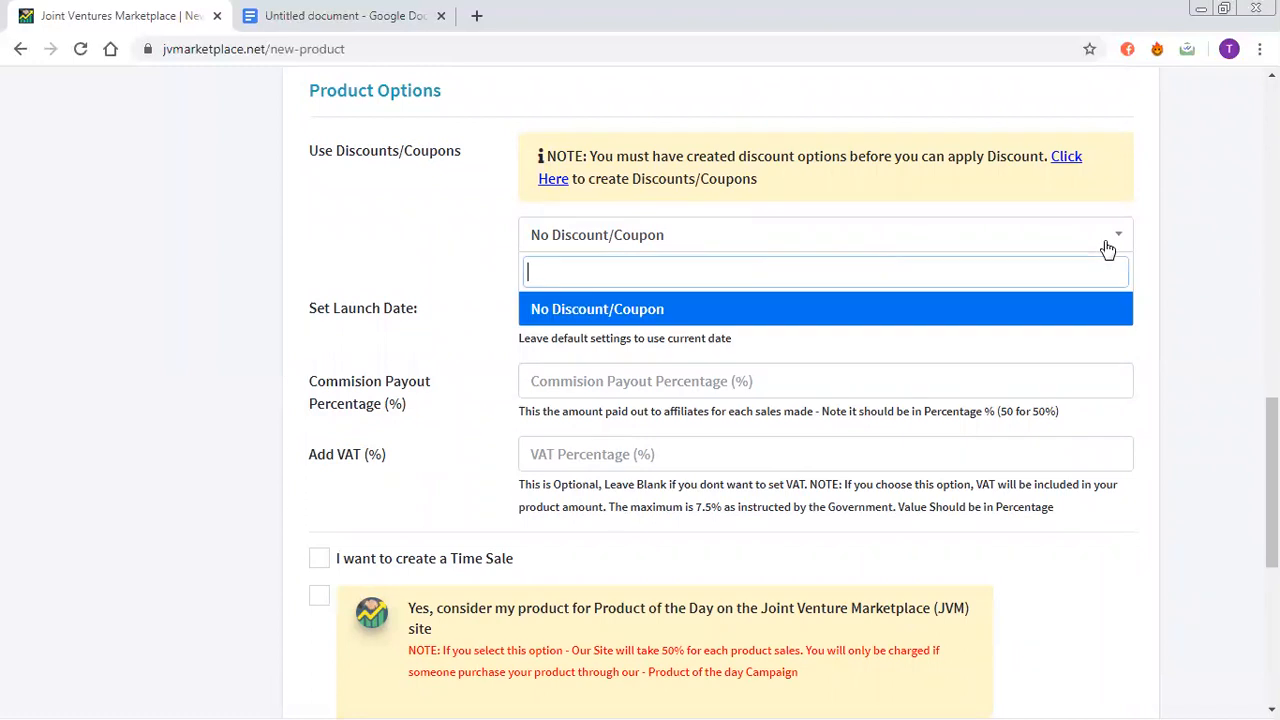
pyautogui.click(1000, 308)
pyautogui.click(987, 305)
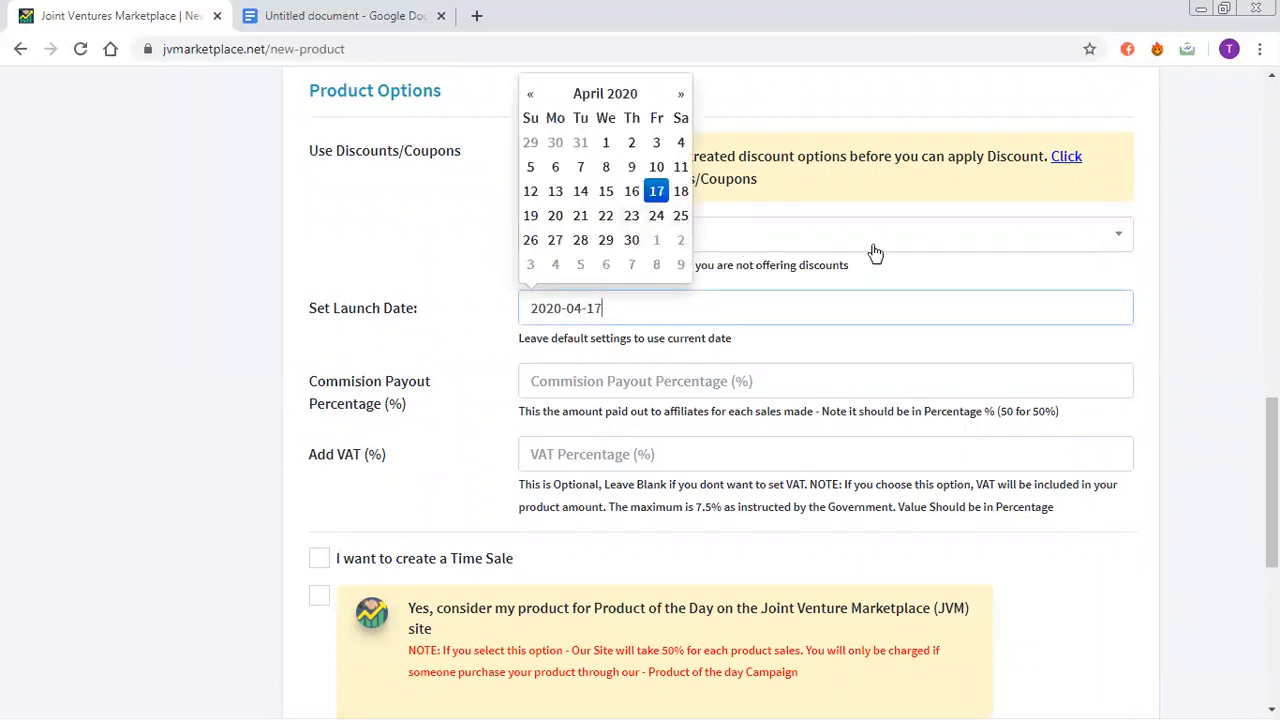
pyautogui.click(680, 195)
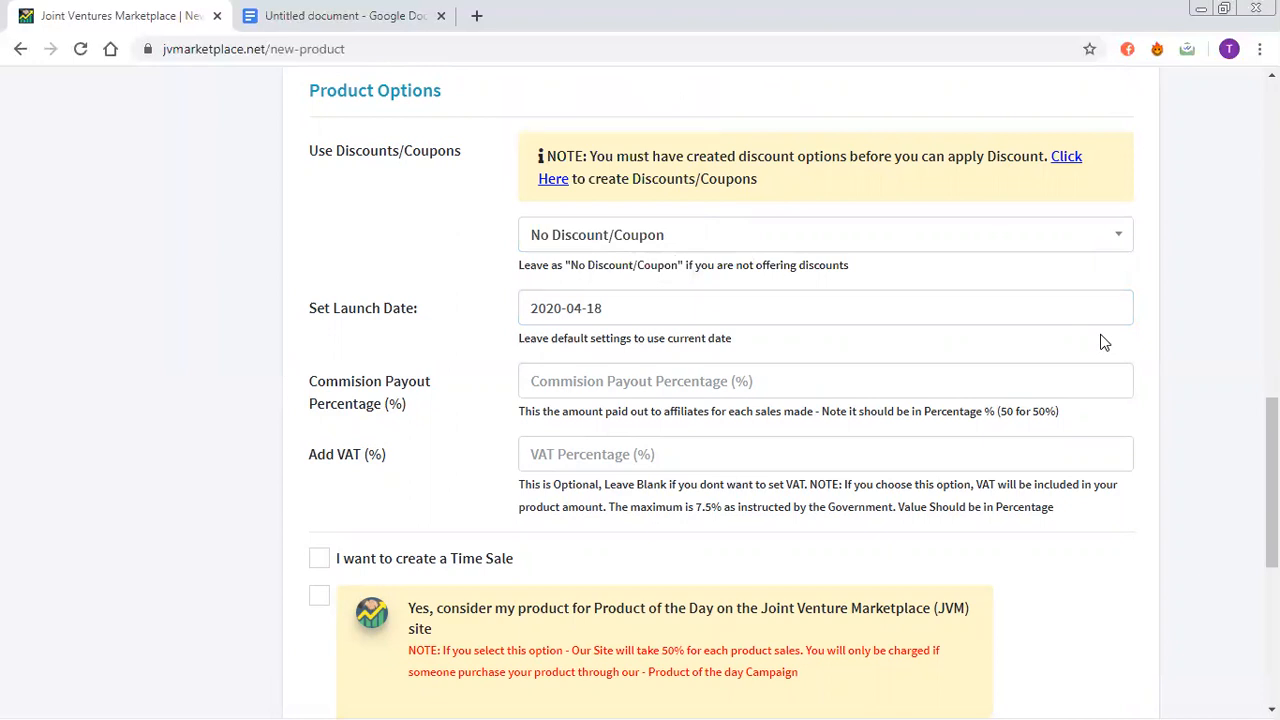
# Review the filled-in product form and set the launch date to 2020-04-17.
pyautogui.scroll(12, 1270, 480)
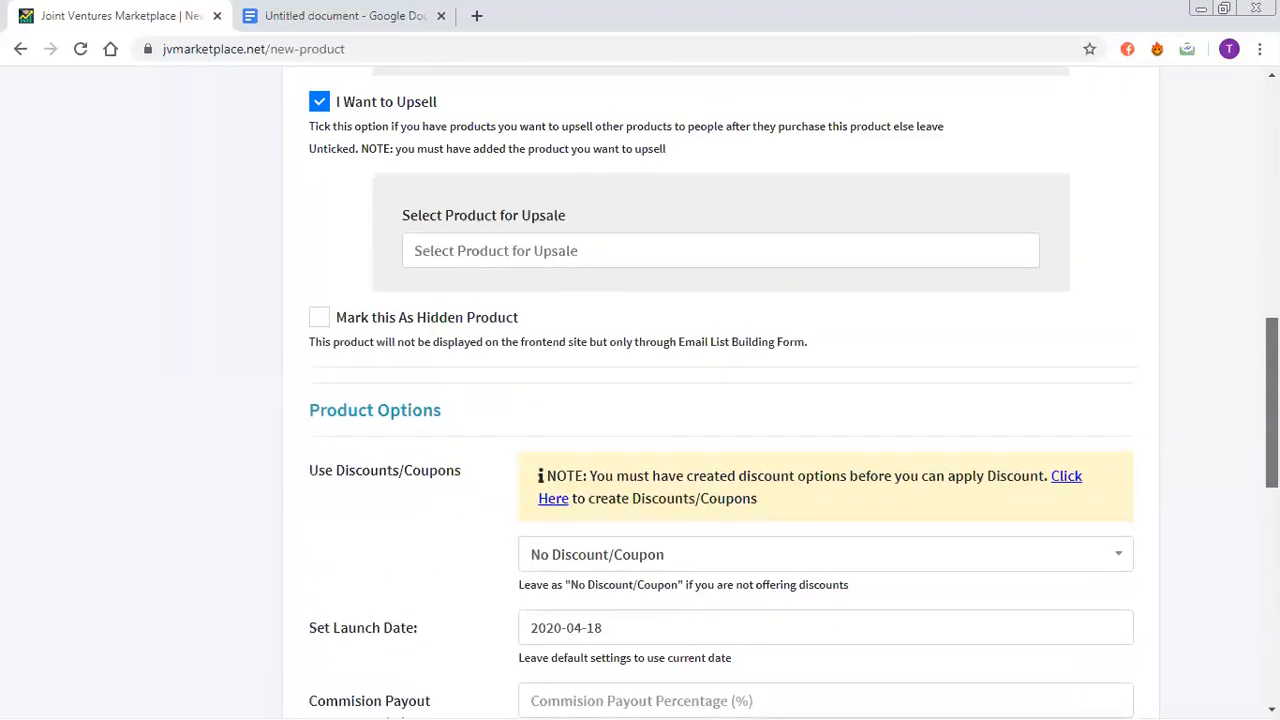
pyautogui.scroll(-10, 1270, 400)
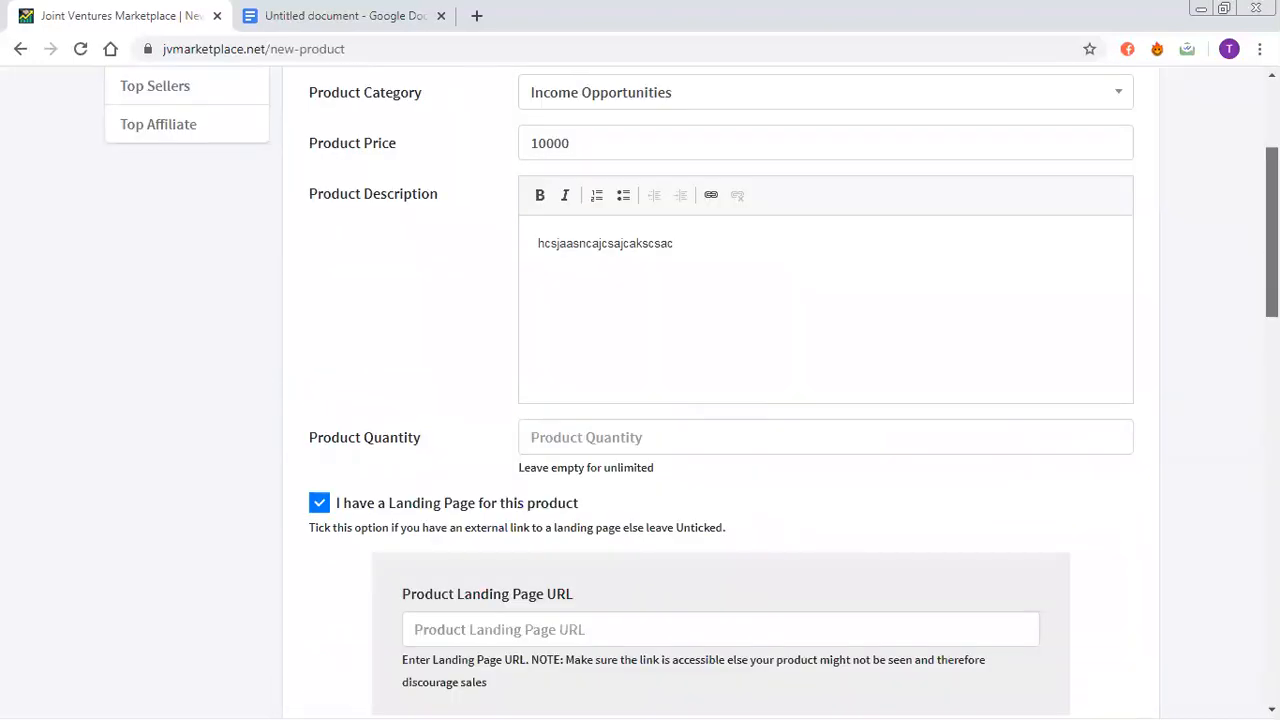
pyautogui.scroll(-3, 720, 400)
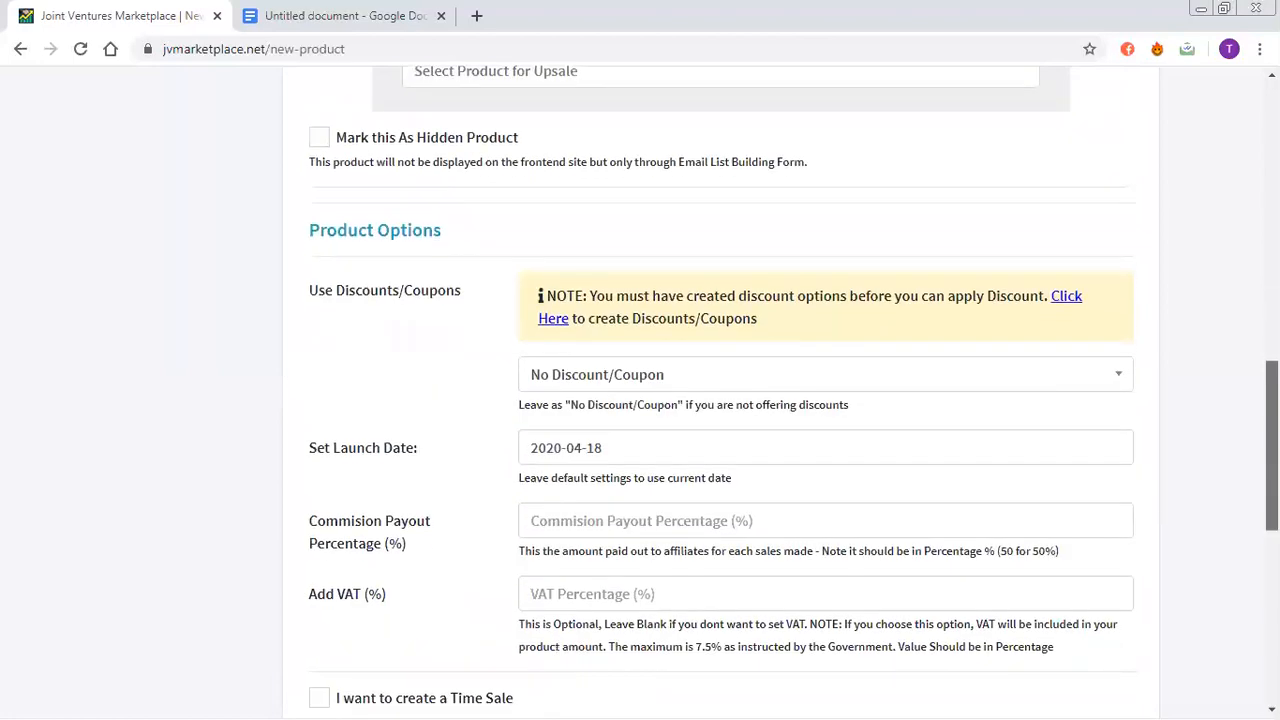
pyautogui.scroll(-1, 720, 400)
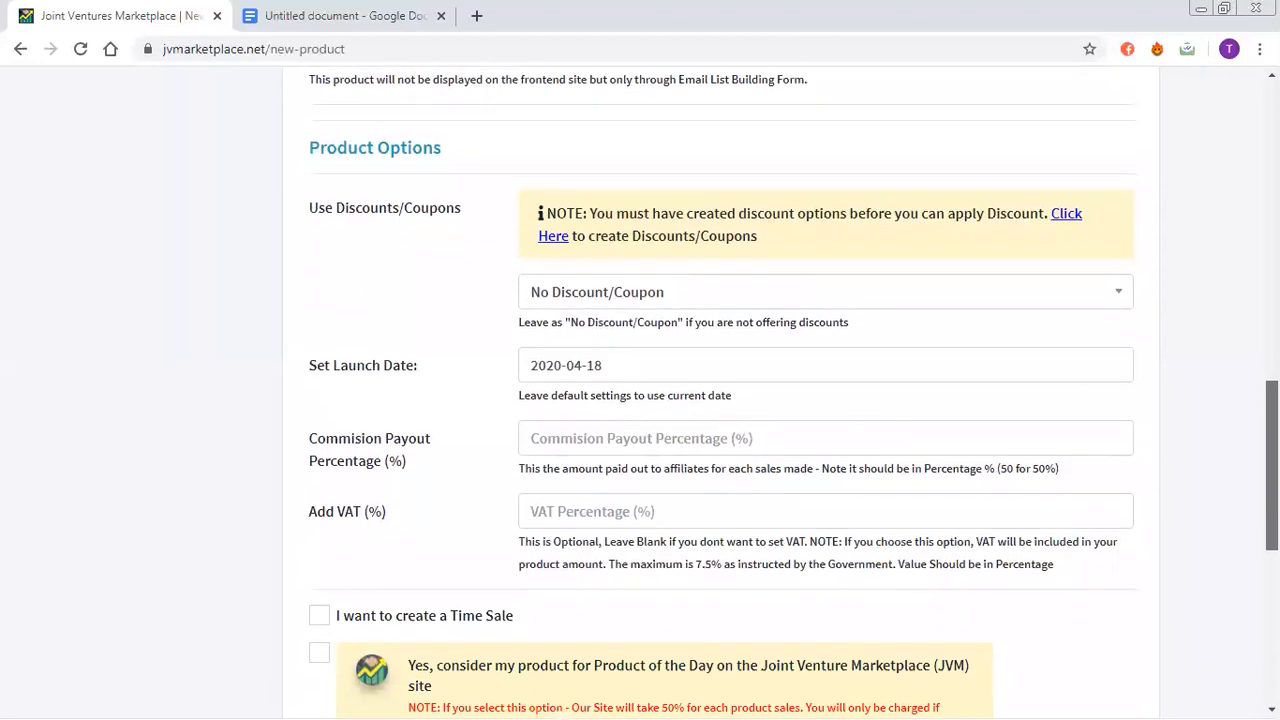
pyautogui.scroll(-1, 720, 400)
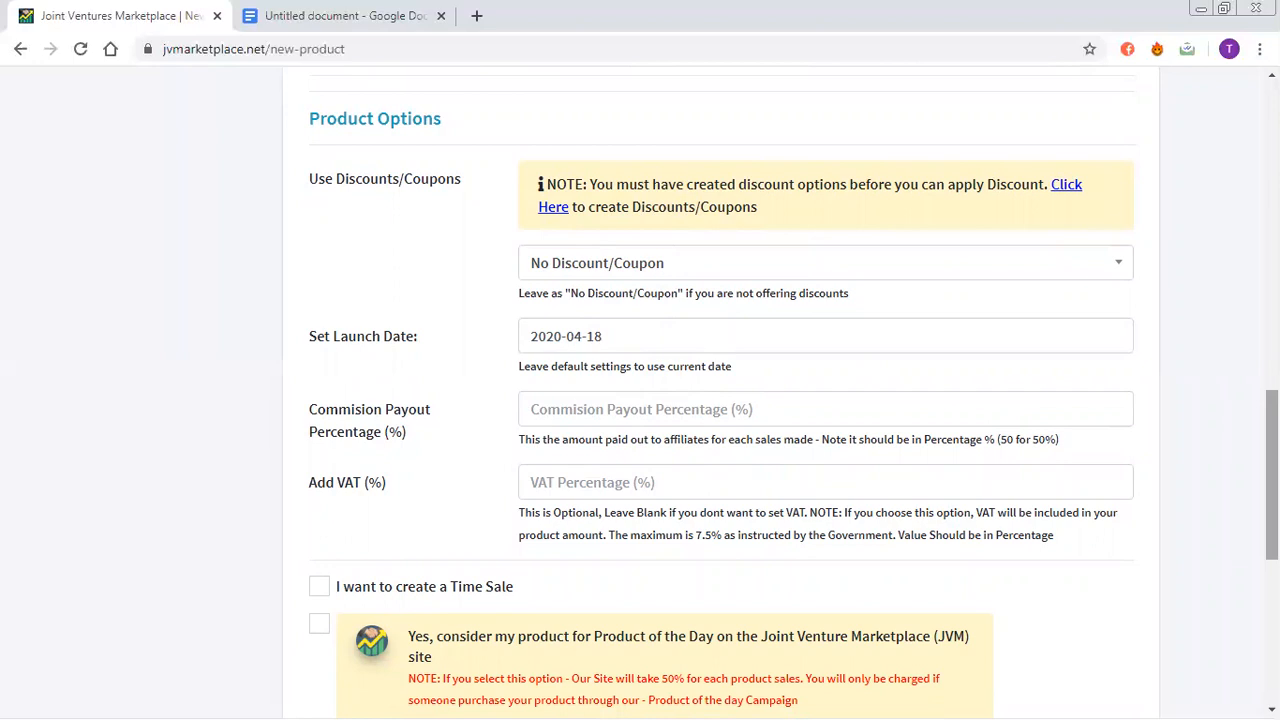
pyautogui.click(1072, 345)
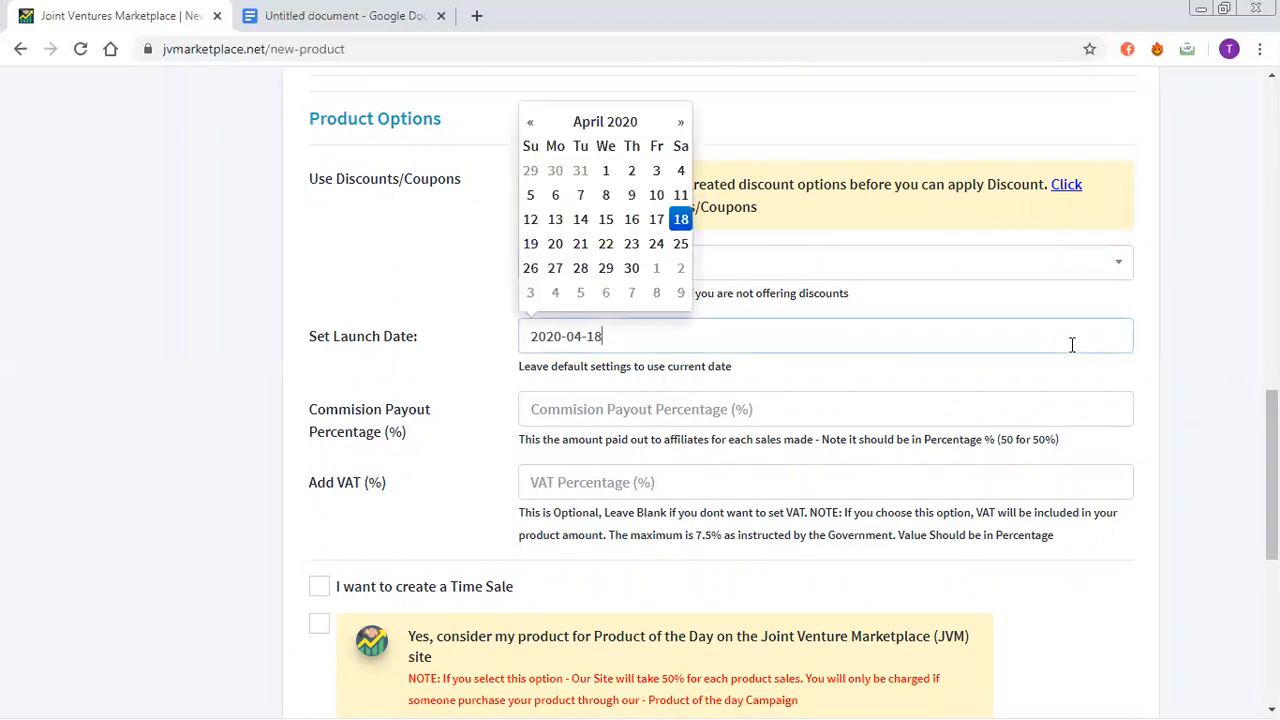
pyautogui.click(655, 222)
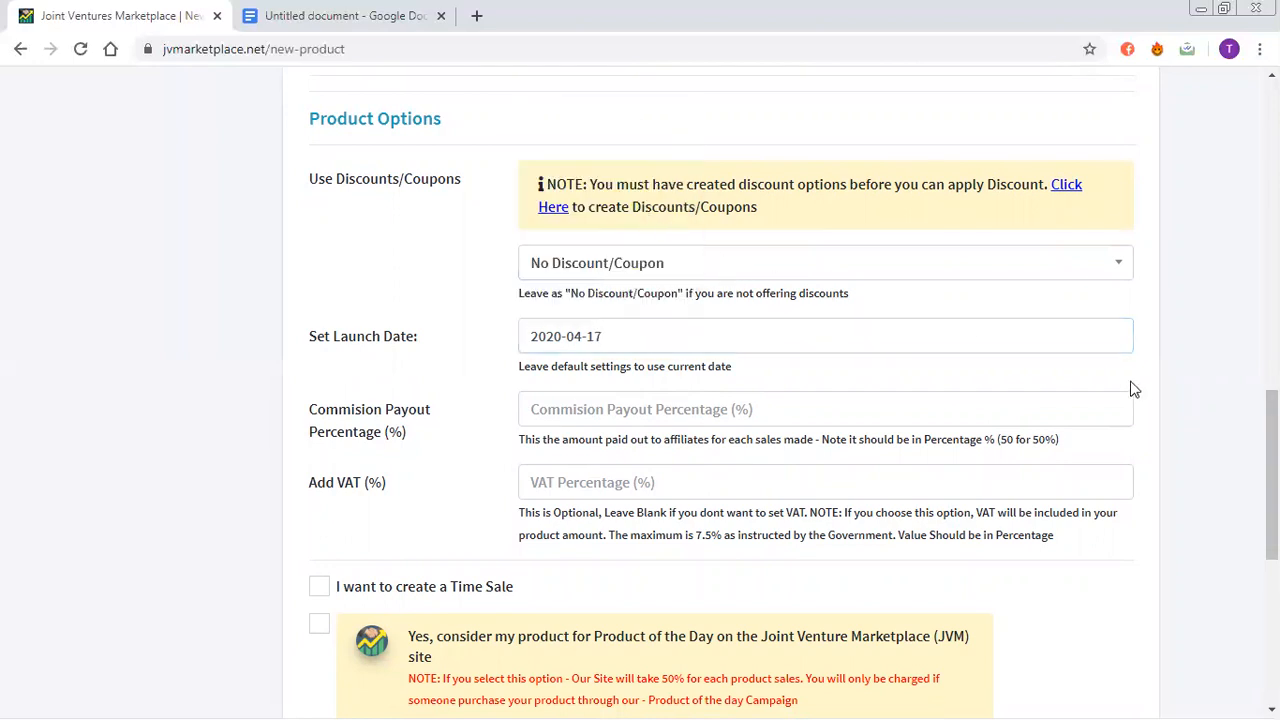
# Try commission payout percentages of 20, 10 and 50, clearing the value after each one.
pyautogui.click(775, 416)
pyautogui.write('20')
pyautogui.press('BackSpace')
pyautogui.press('BackSpace')
pyautogui.write('10')
pyautogui.press('BackSpace')
pyautogui.press('BackSpace')
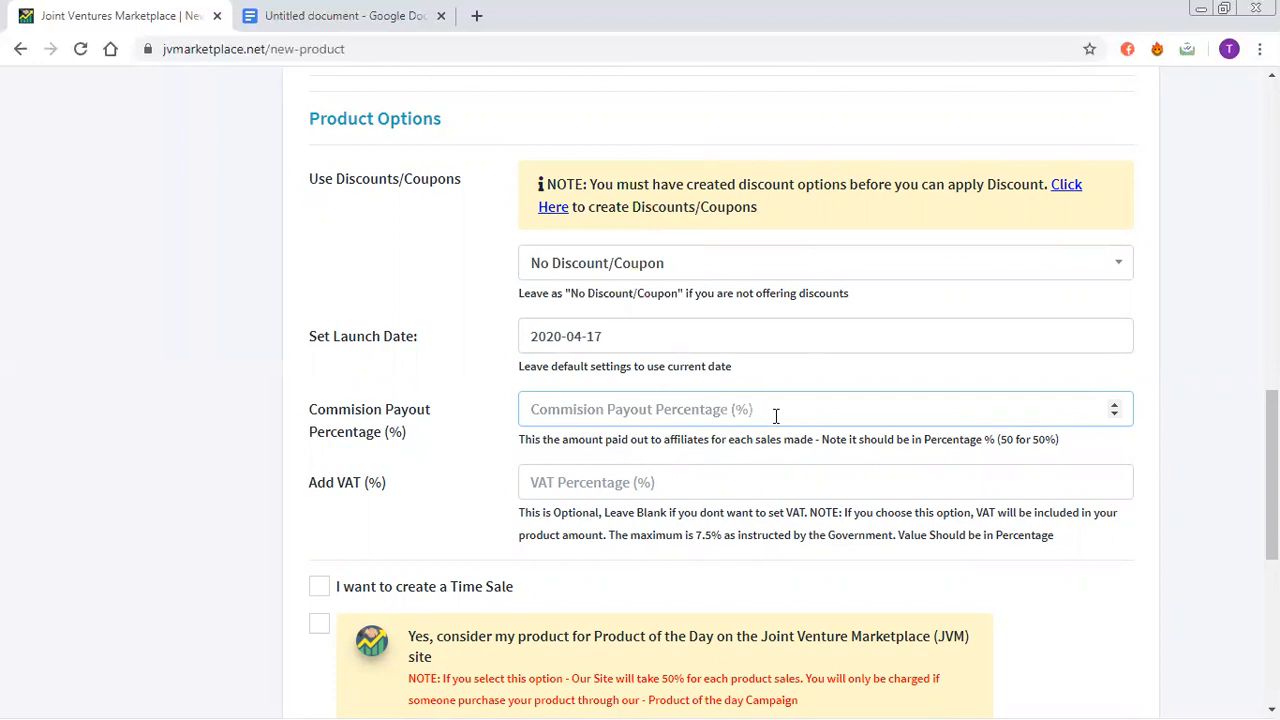
pyautogui.write('50')
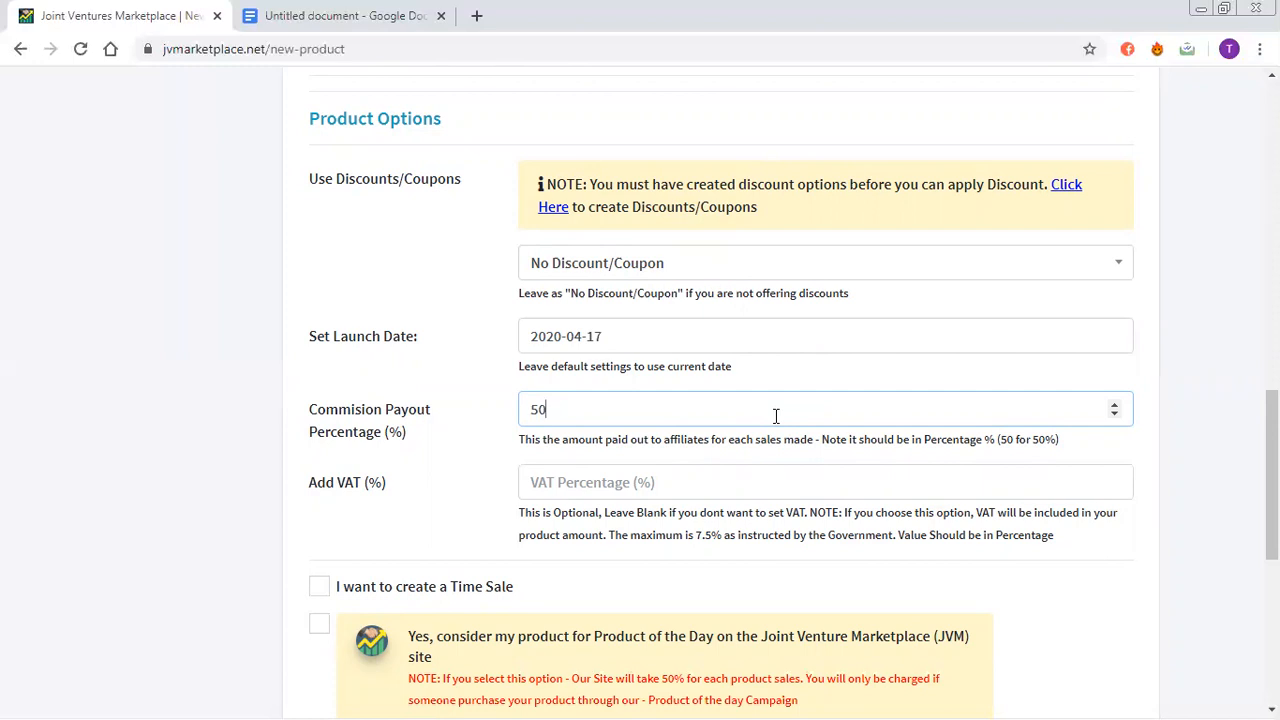
pyautogui.press('BackSpace')
pyautogui.press('BackSpace')
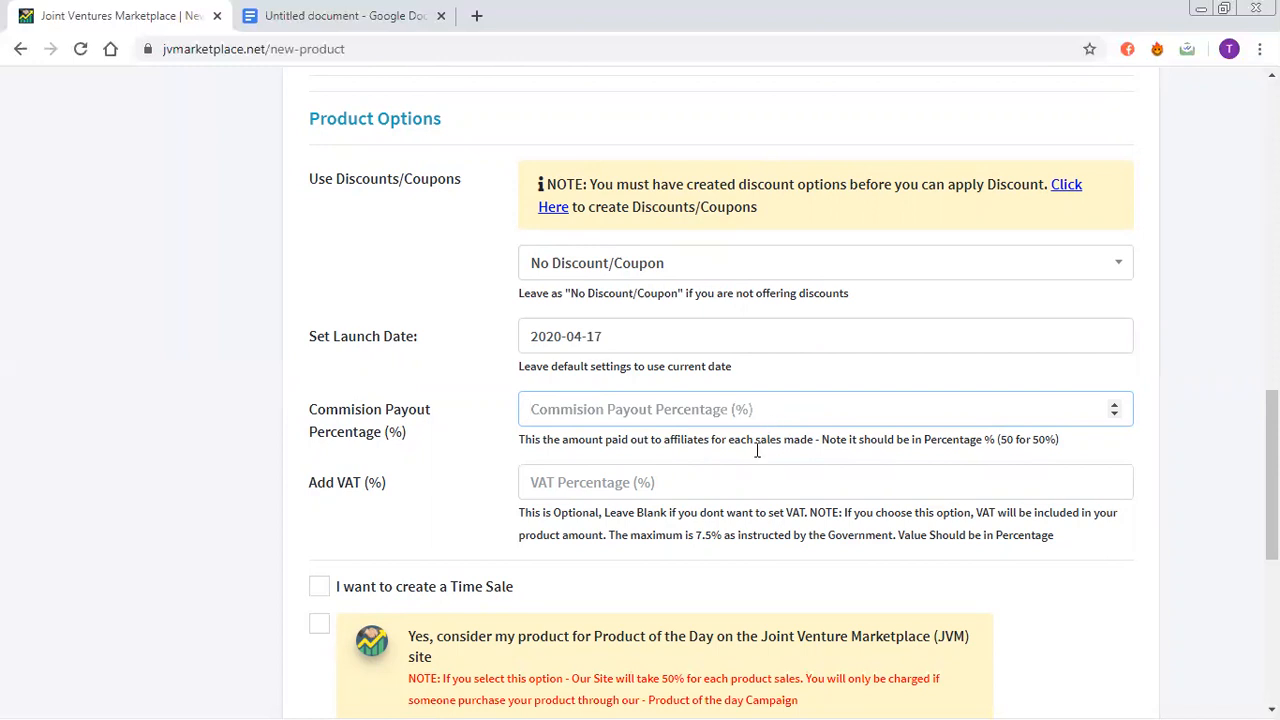
# Set the product's VAT to 7.5% and its affiliate commission payout to 50%.
pyautogui.click(745, 488)
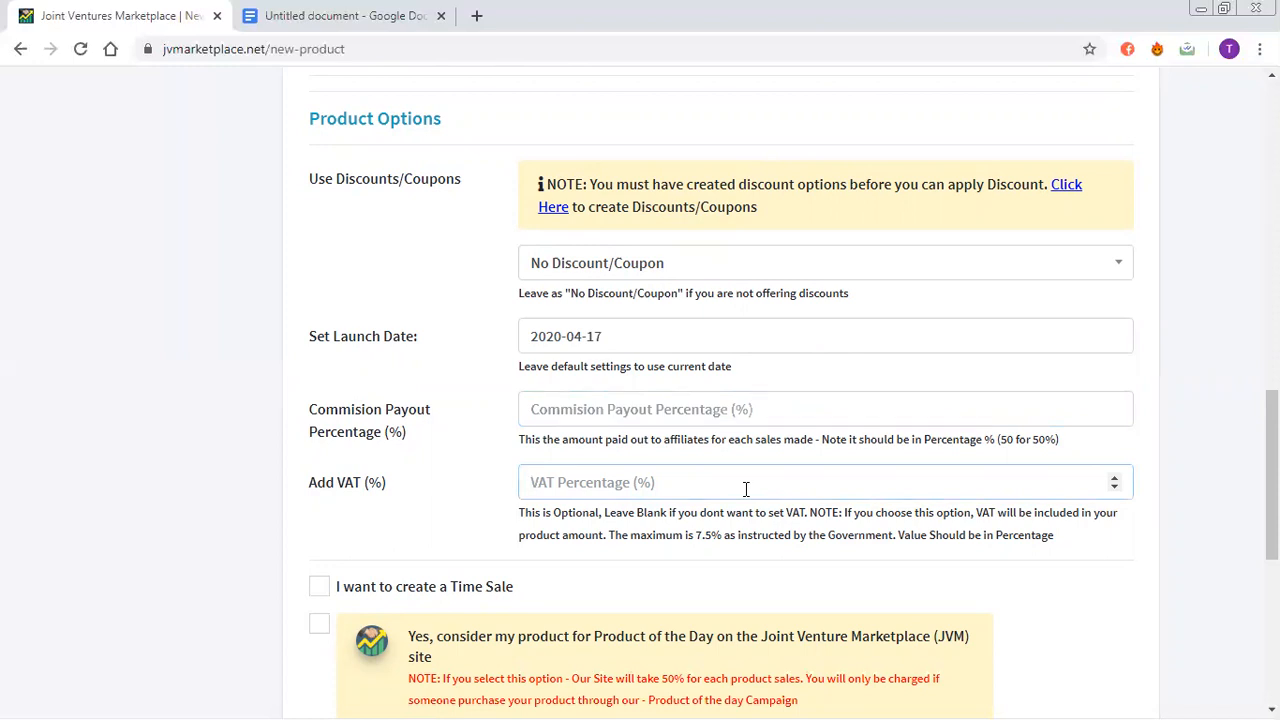
pyautogui.write('7.5')
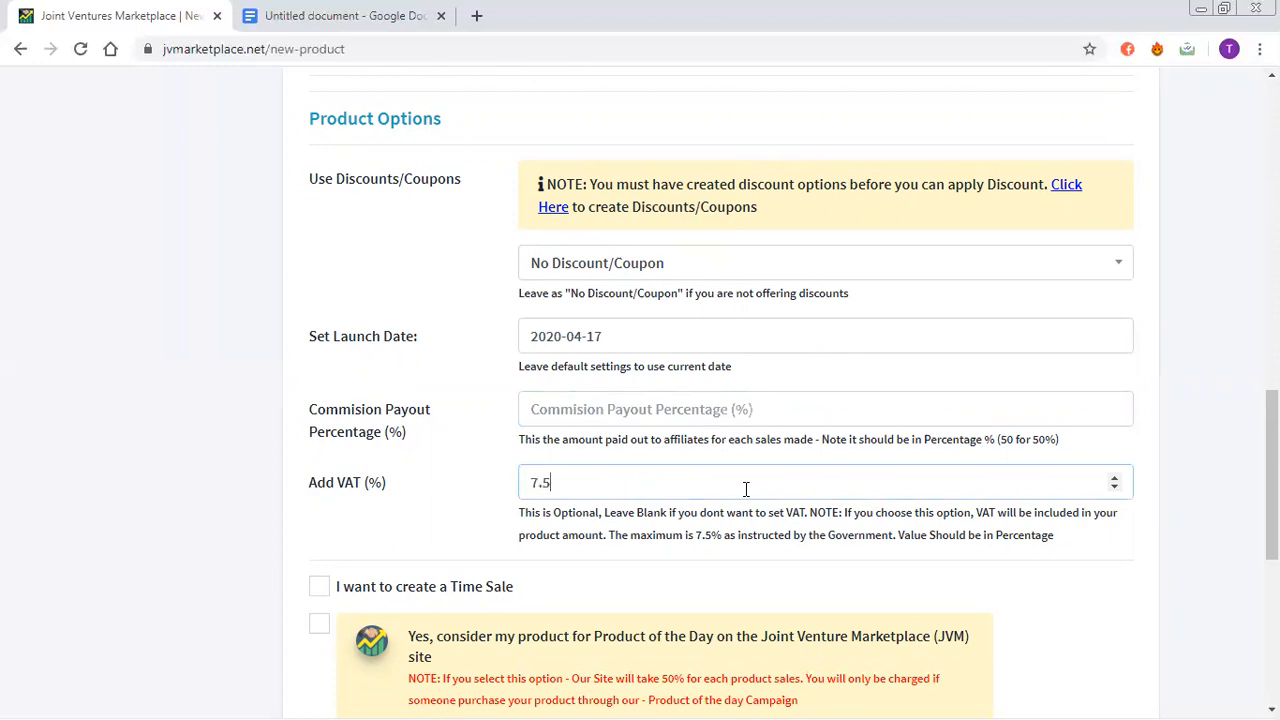
pyautogui.click(1200, 543)
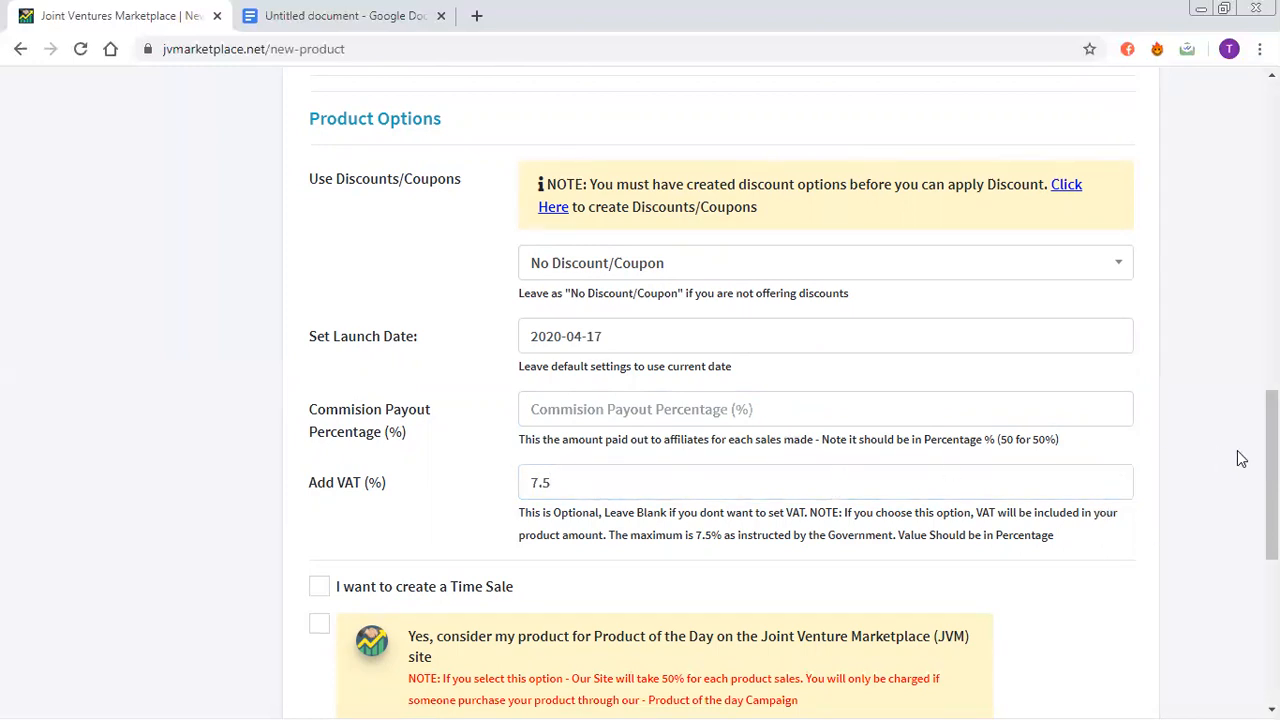
pyautogui.click(721, 404)
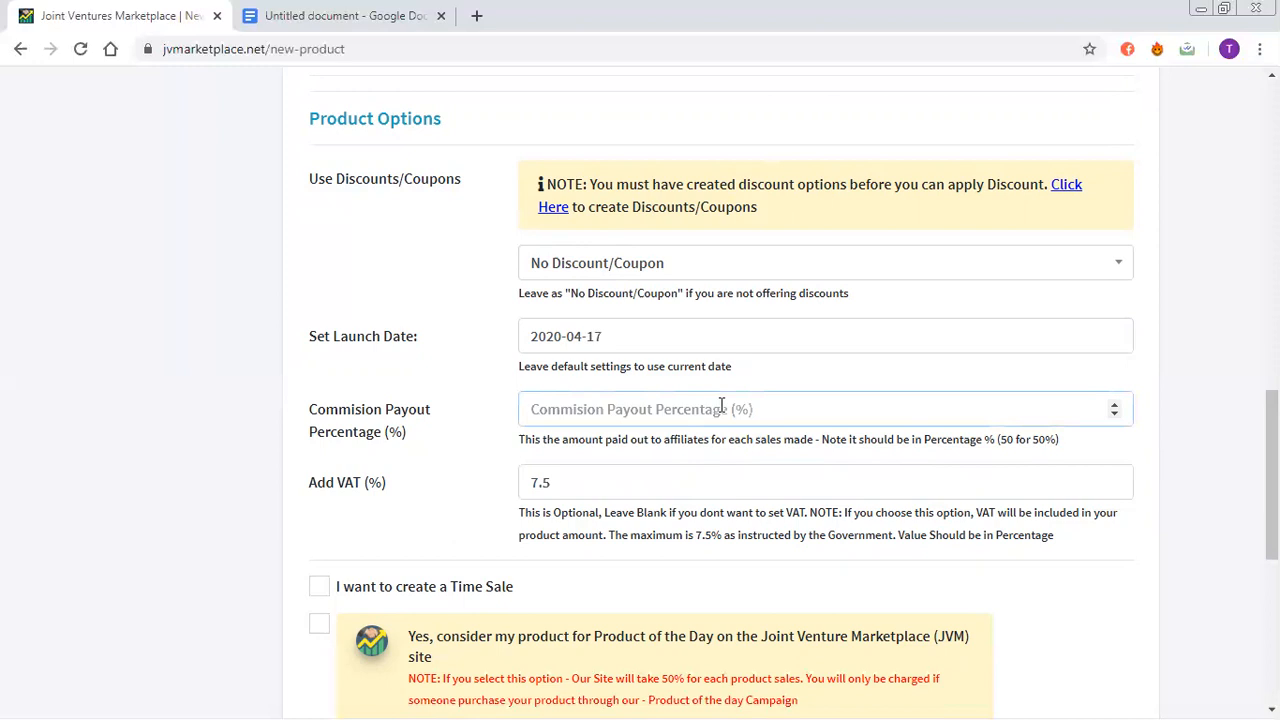
pyautogui.write('50')
pyautogui.click(1188, 482)
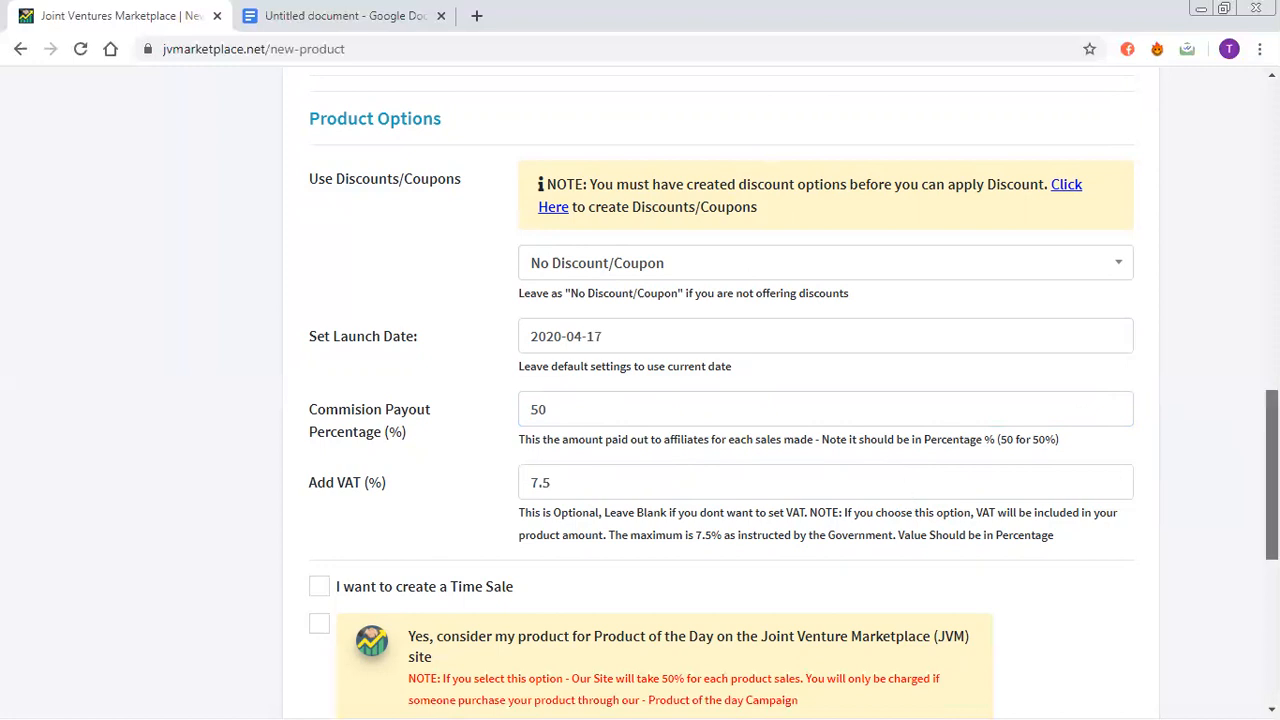
# Enable the time sale option for the product.
pyautogui.scroll(-3, 1271, 475)
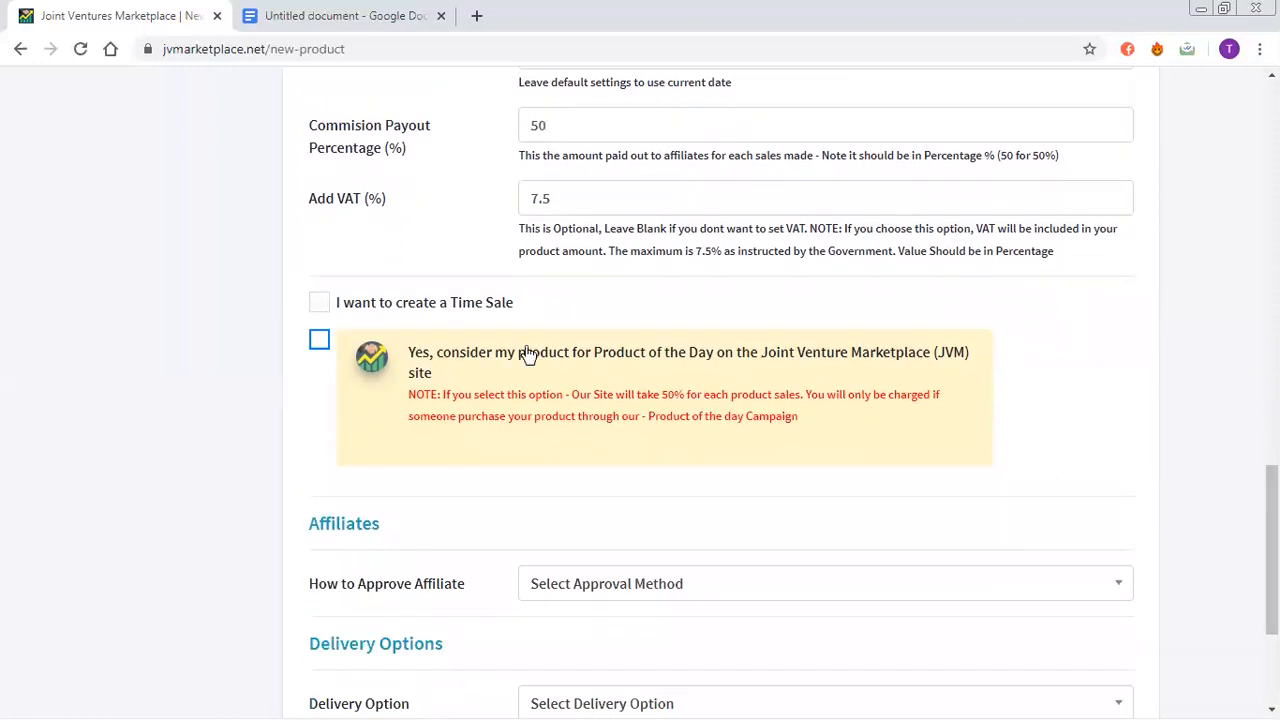
pyautogui.click(319, 304)
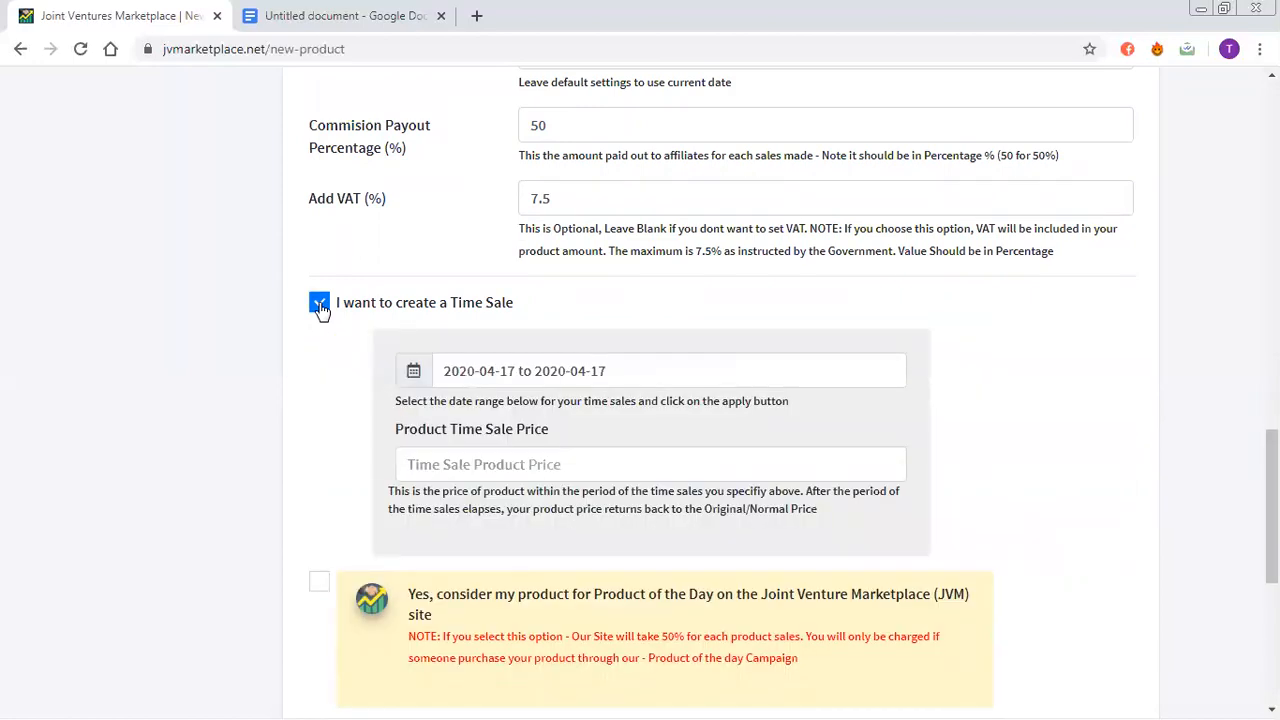
# Set the time sale to run from 2020-04-18 to 2020-04-25 with a product time sale price of 2000.
pyautogui.click(512, 372)
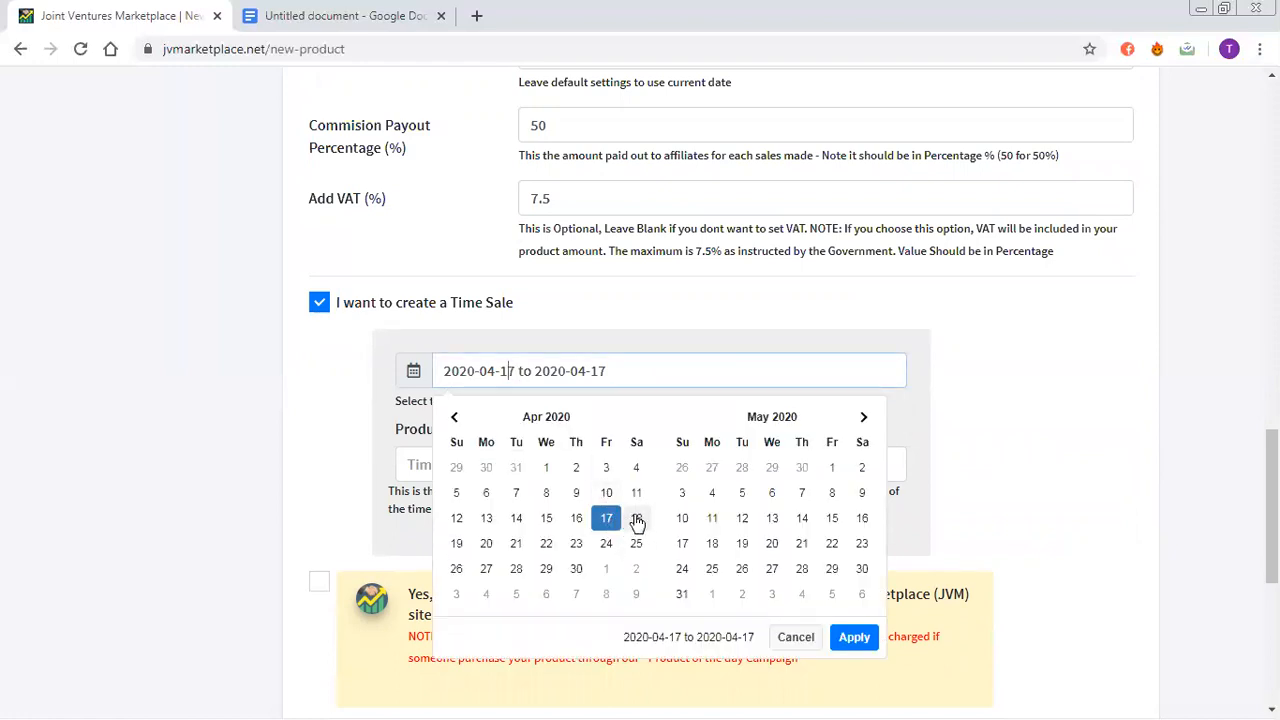
pyautogui.click(637, 519)
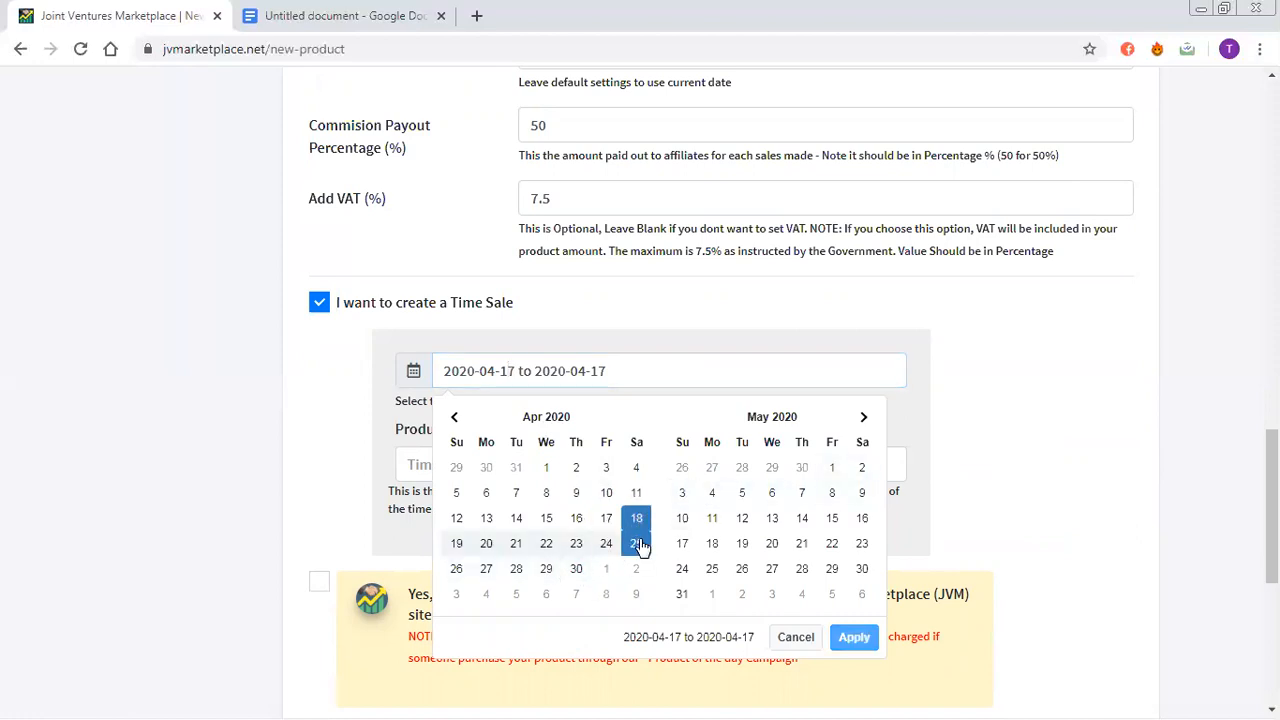
pyautogui.click(640, 545)
pyautogui.click(852, 640)
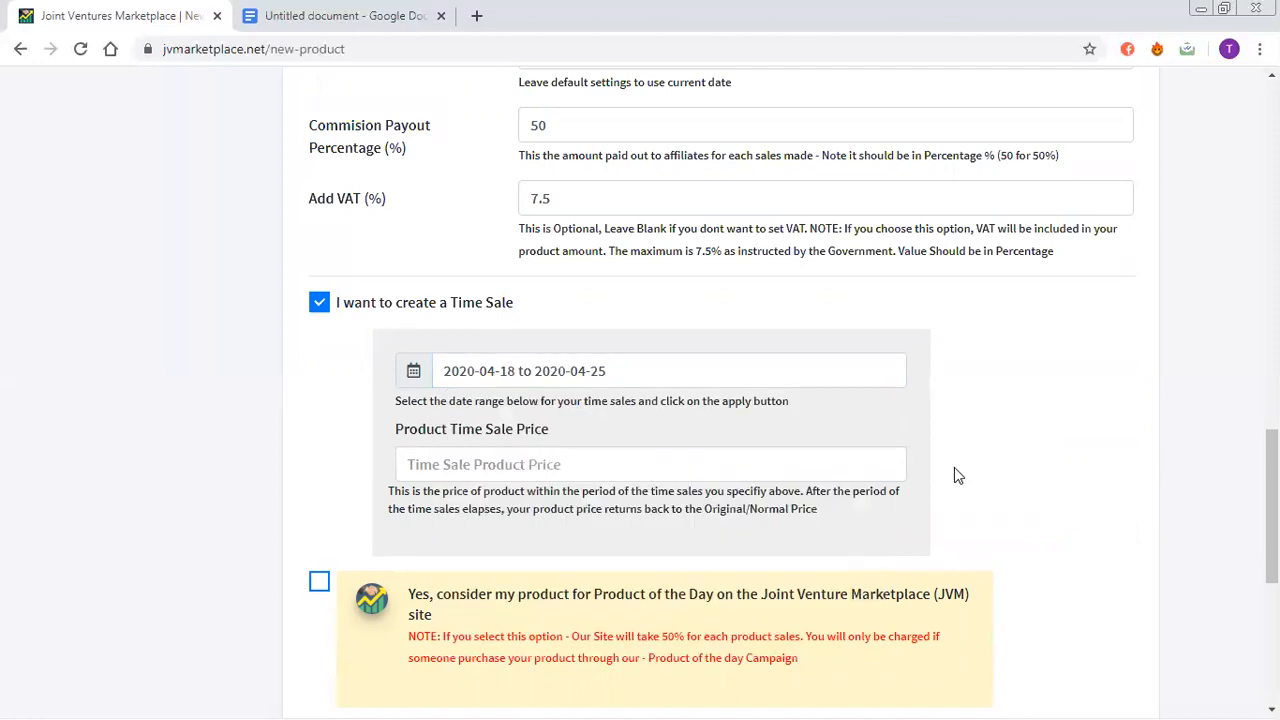
pyautogui.click(643, 460)
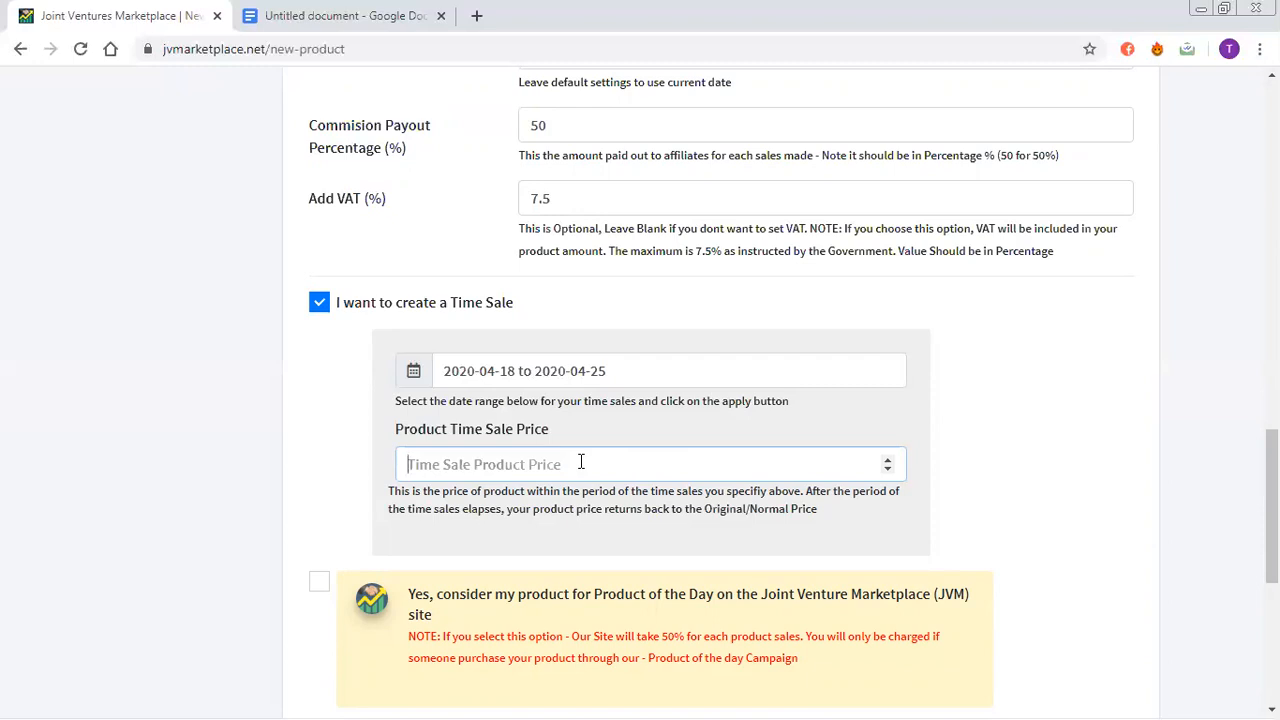
pyautogui.write('2000')
pyautogui.click(1102, 470)
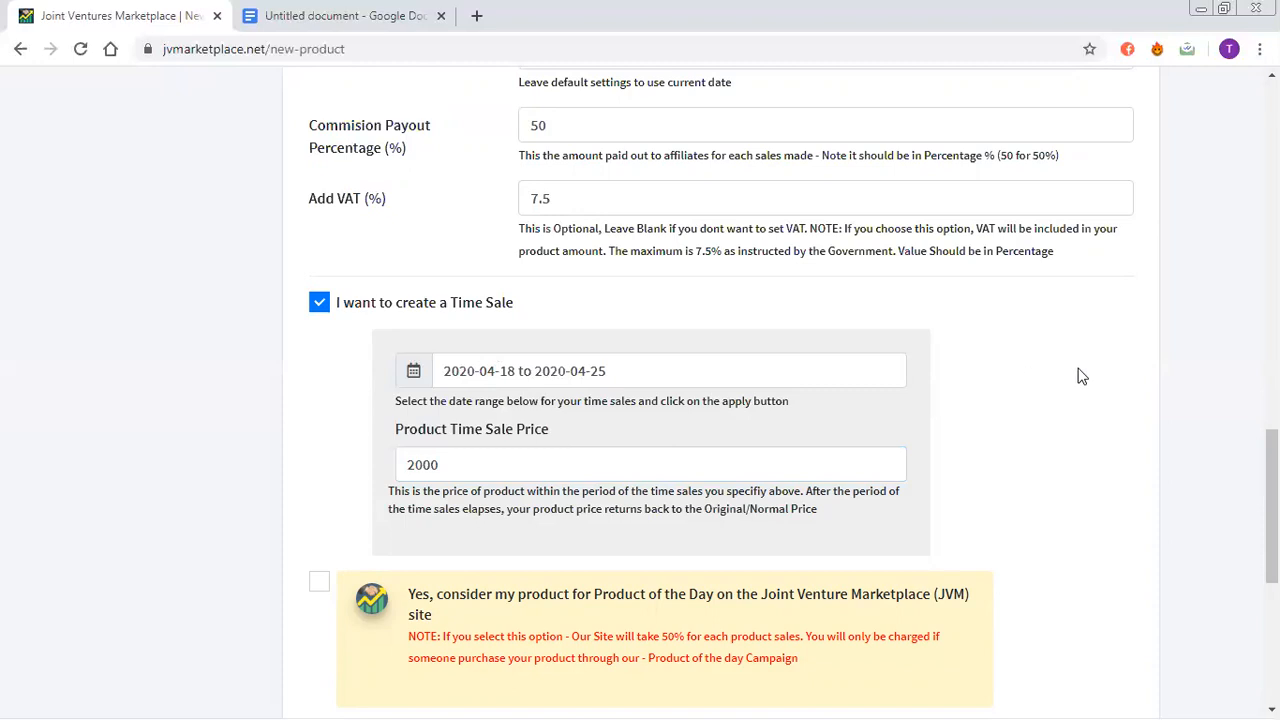
pyautogui.scroll(-1, 1272, 507)
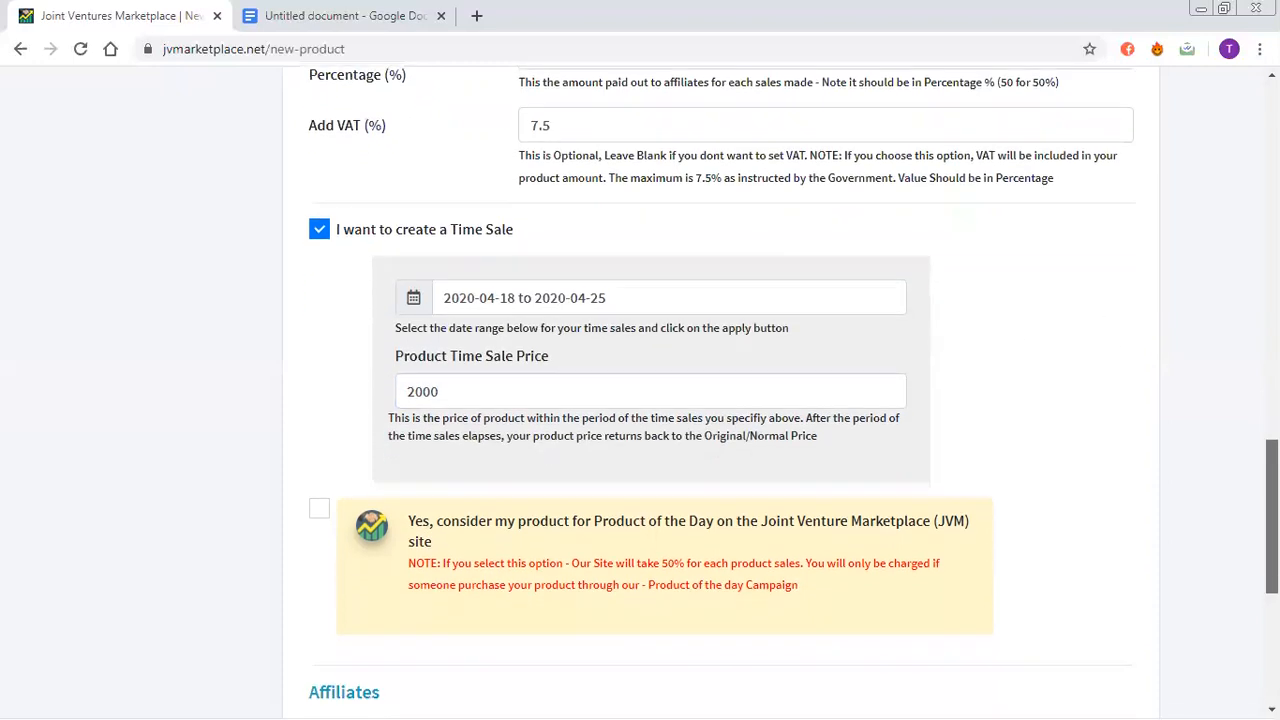
pyautogui.moveTo(1272, 516); pyautogui.dragTo(1272, 523)
# Turn off the time sale and opt the product in for Product of the Day.
pyautogui.click(324, 240)
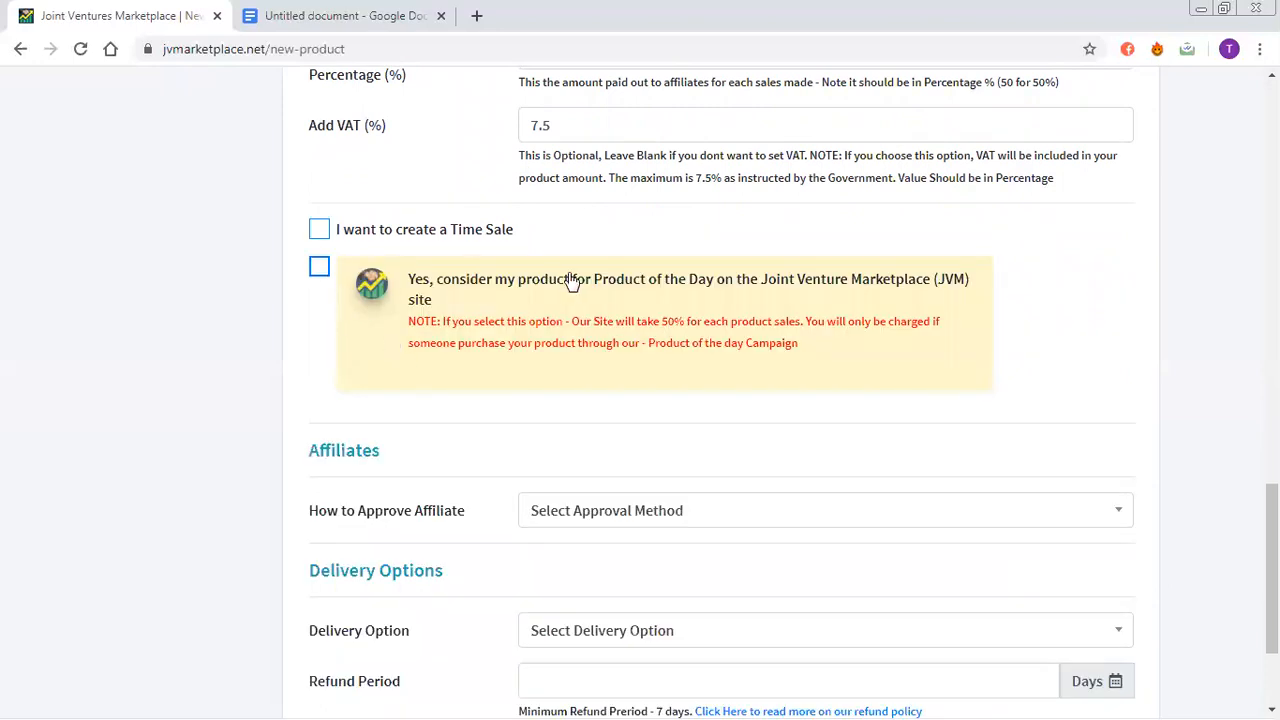
pyautogui.click(320, 270)
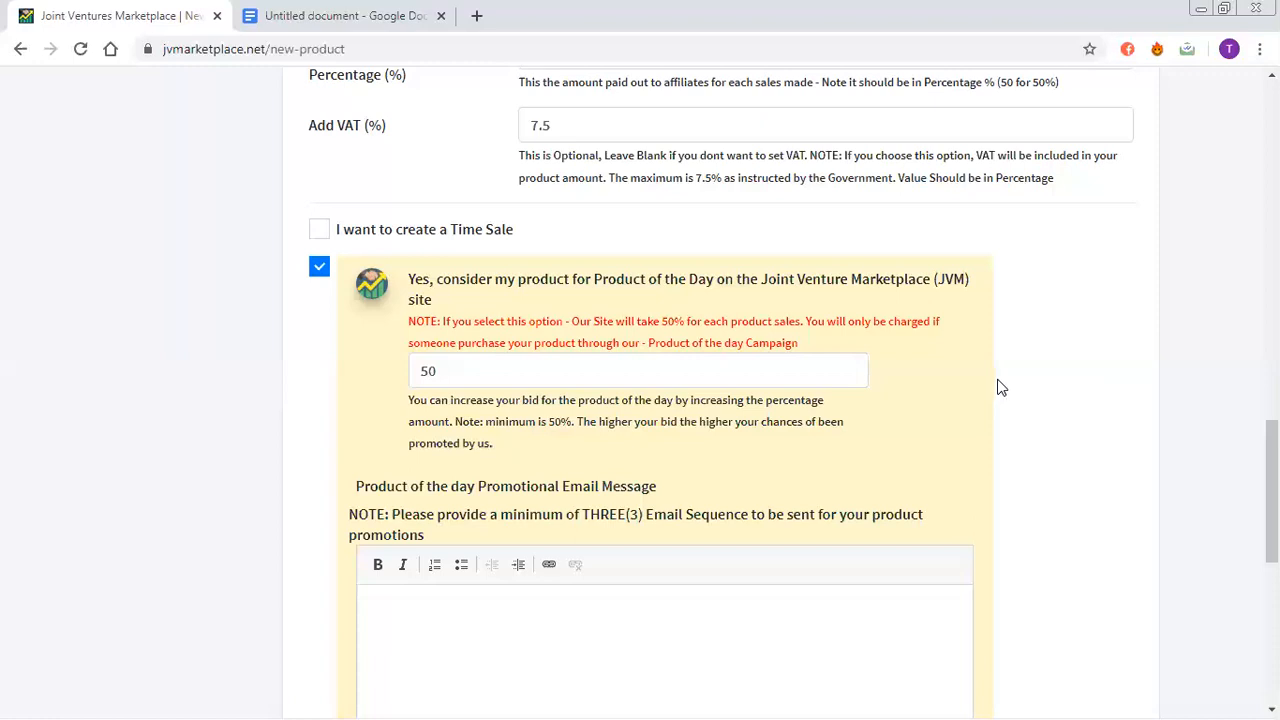
pyautogui.click(828, 378)
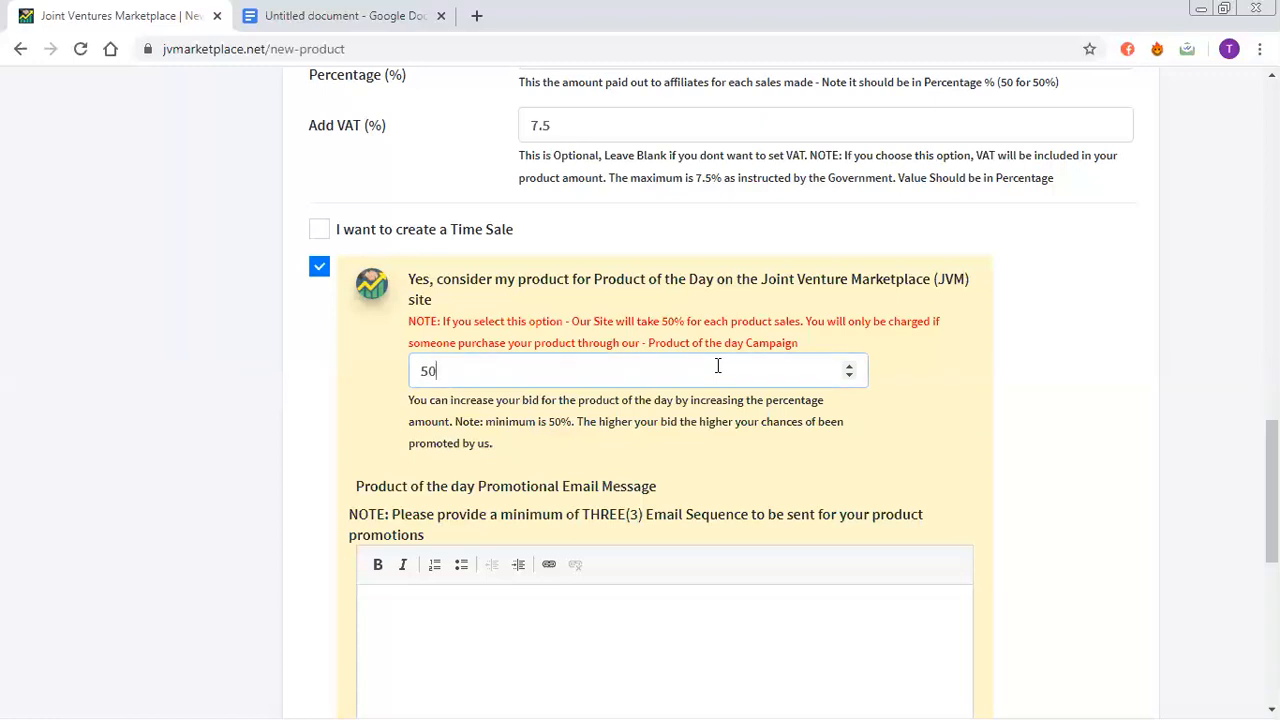
# Fill the Product of the Day promotional message with "1) Email title:ajasknascnaslncas" and, on a second line, "Email body:jja;cmaocsa".
pyautogui.moveTo(1271, 470); pyautogui.dragTo(1271, 530)
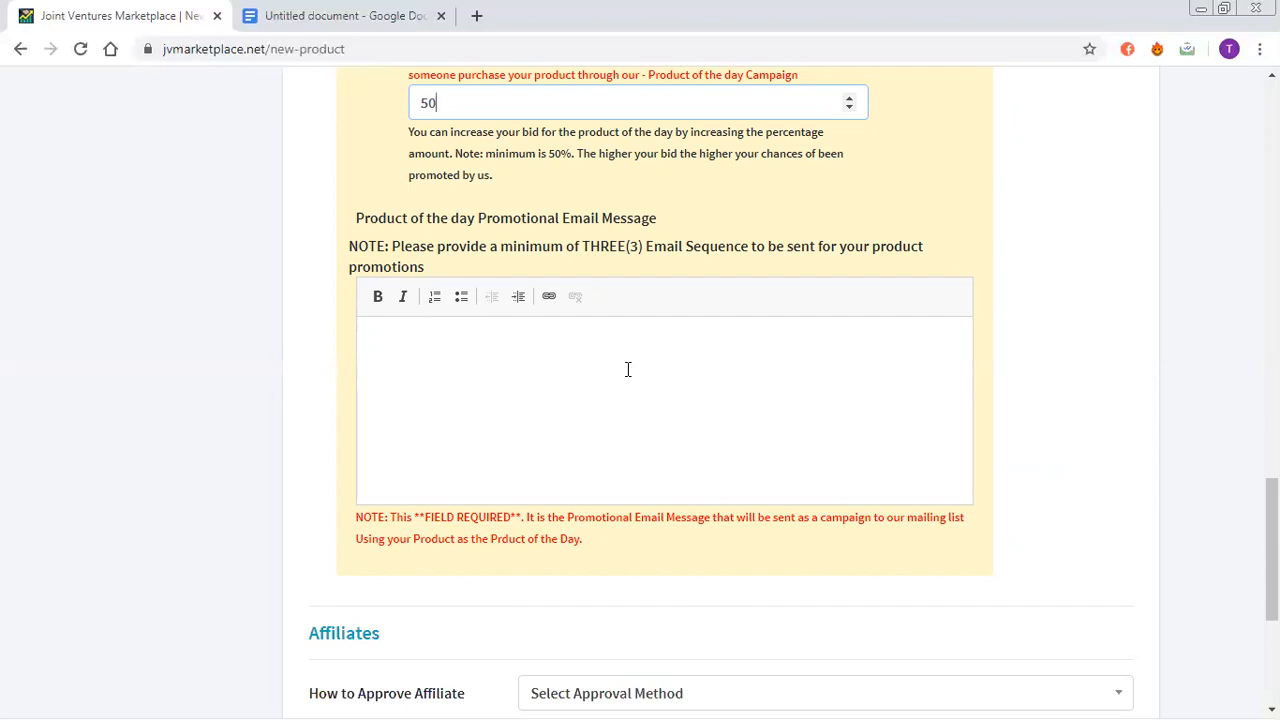
pyautogui.click(628, 369)
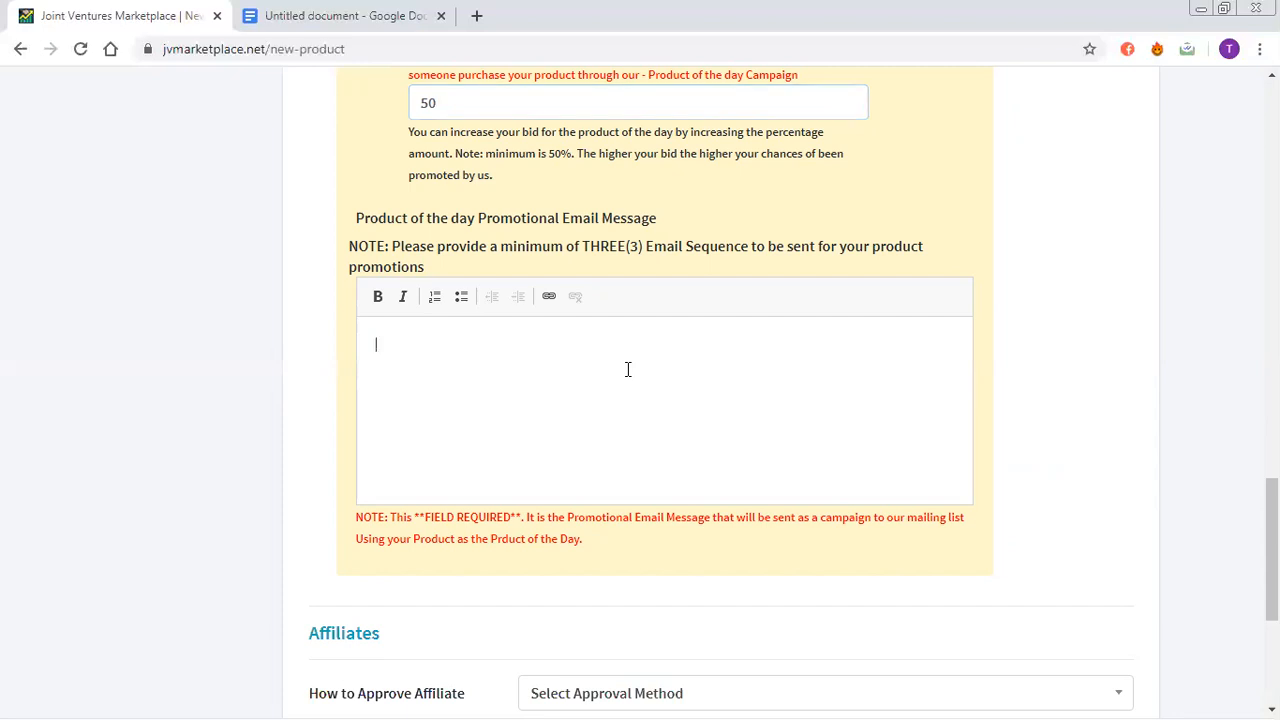
pyautogui.write('1)')
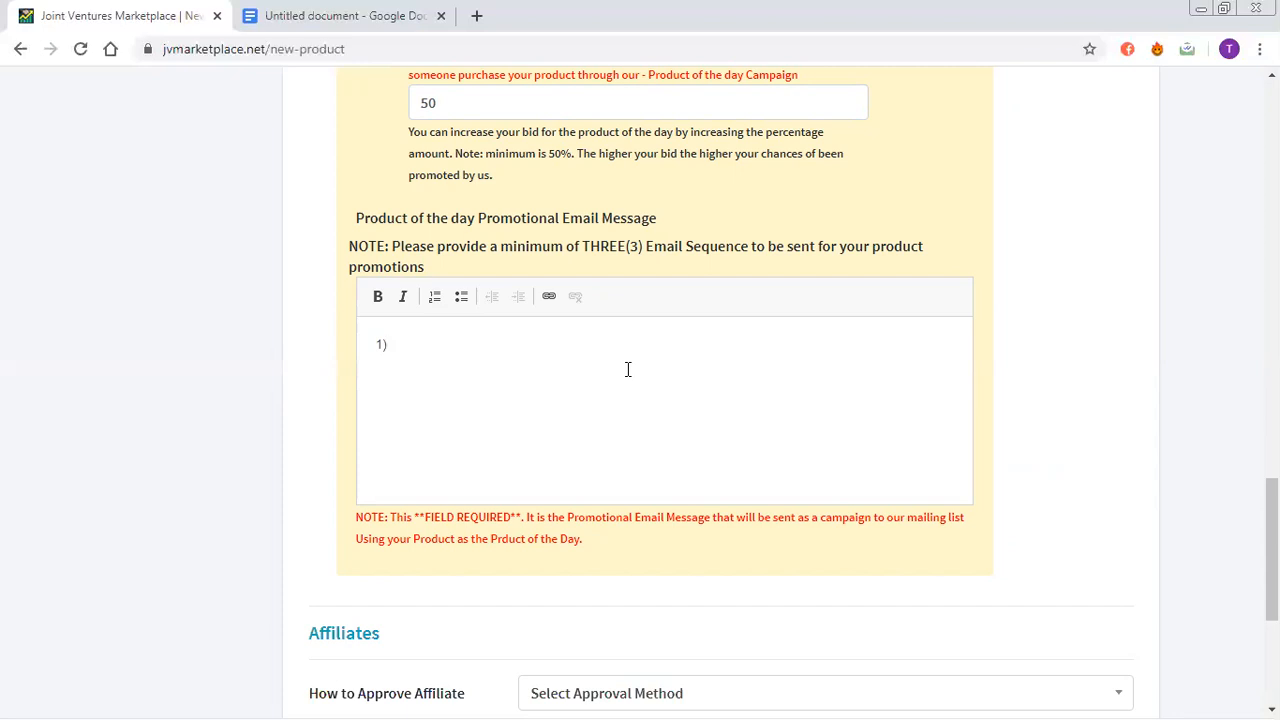
pyautogui.press('BackSpace')
pyautogui.press('BackSpace')
pyautogui.press('BackSpace')
pyautogui.rightClick(628, 372)
pyautogui.click(588, 372)
pyautogui.write('1) Email title:')
pyautogui.press('Return')
pyautogui.press('Return')
pyautogui.press('BackSpace')
pyautogui.write('W')
pyautogui.press('BackSpace')
pyautogui.write('Email bod')
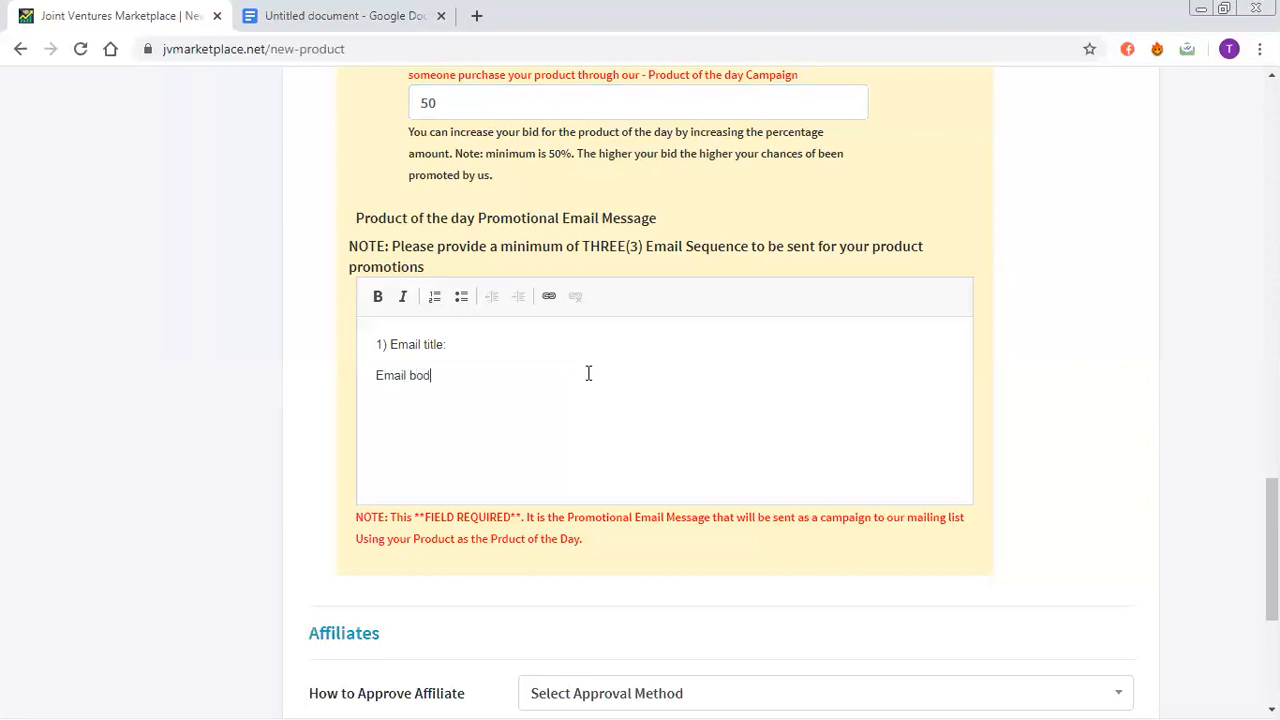
pyautogui.write('y:jja;cmaocsa')
pyautogui.click(555, 342)
pyautogui.write('ajasknascnaslncas')
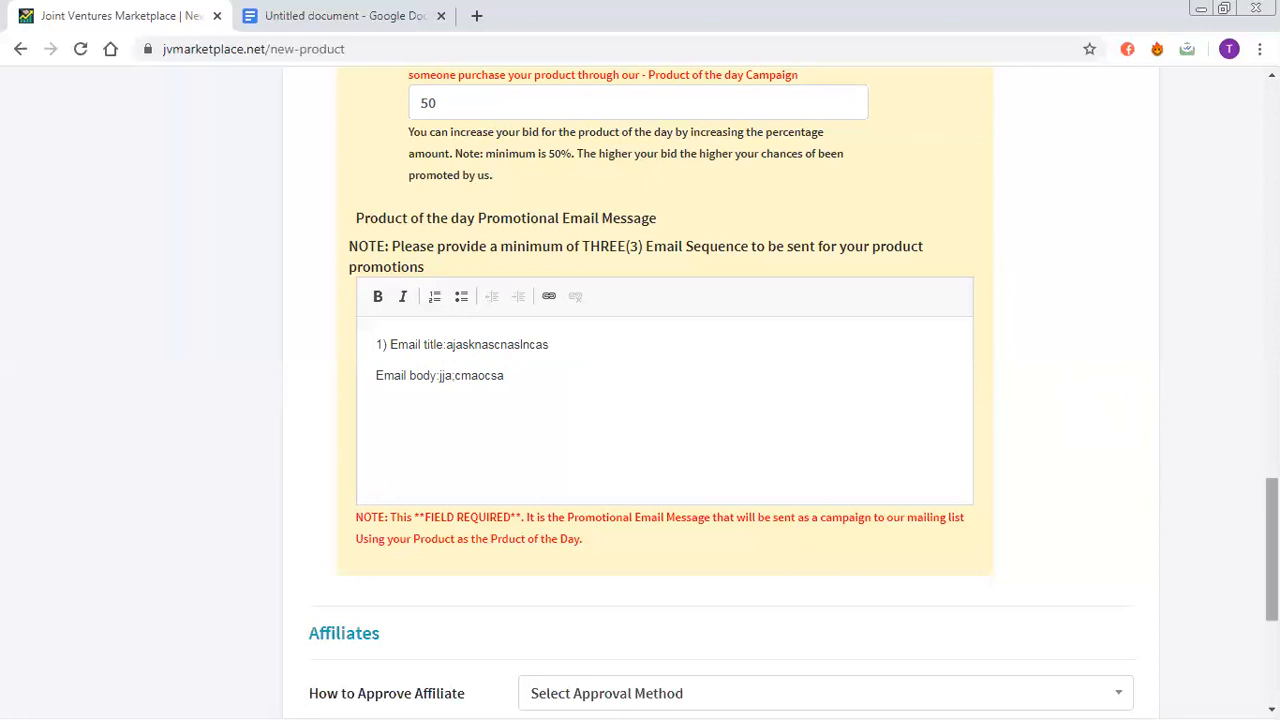
# Set the product's affiliate approval method to Manual Approval.
pyautogui.scroll(-3, 1272, 550)
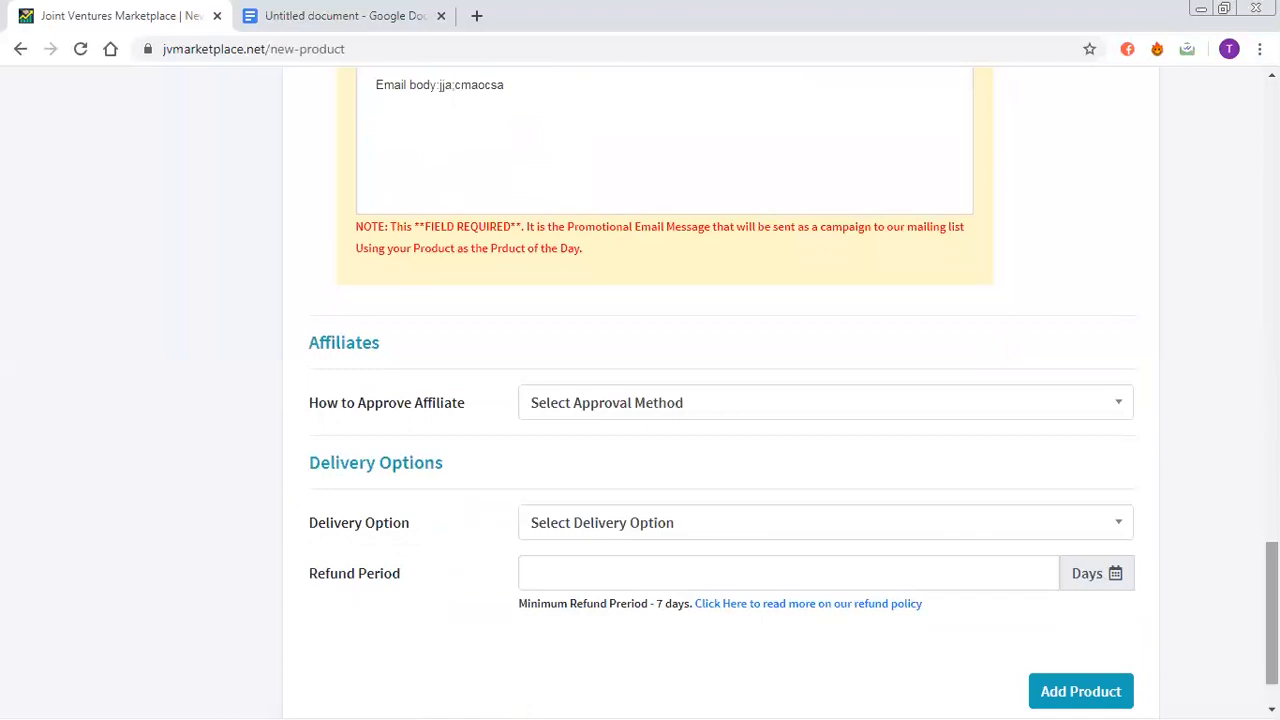
pyautogui.click(1112, 420)
pyautogui.click(1113, 421)
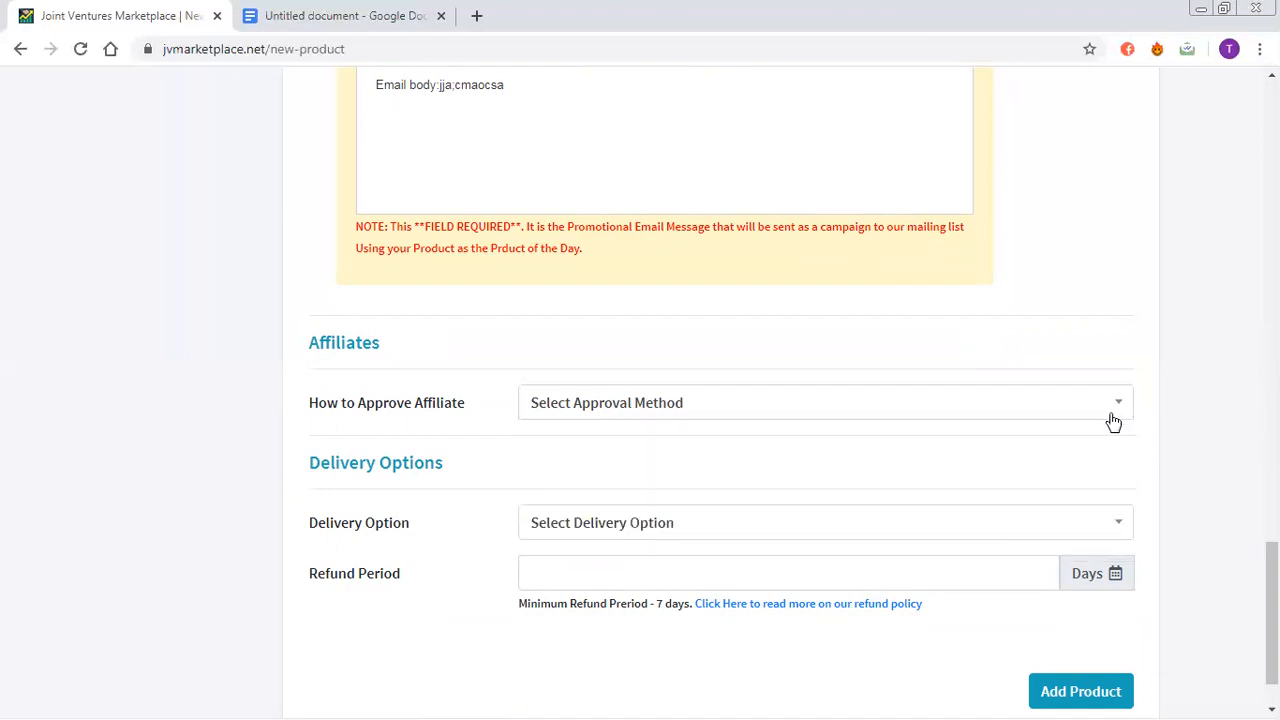
pyautogui.click(1113, 421)
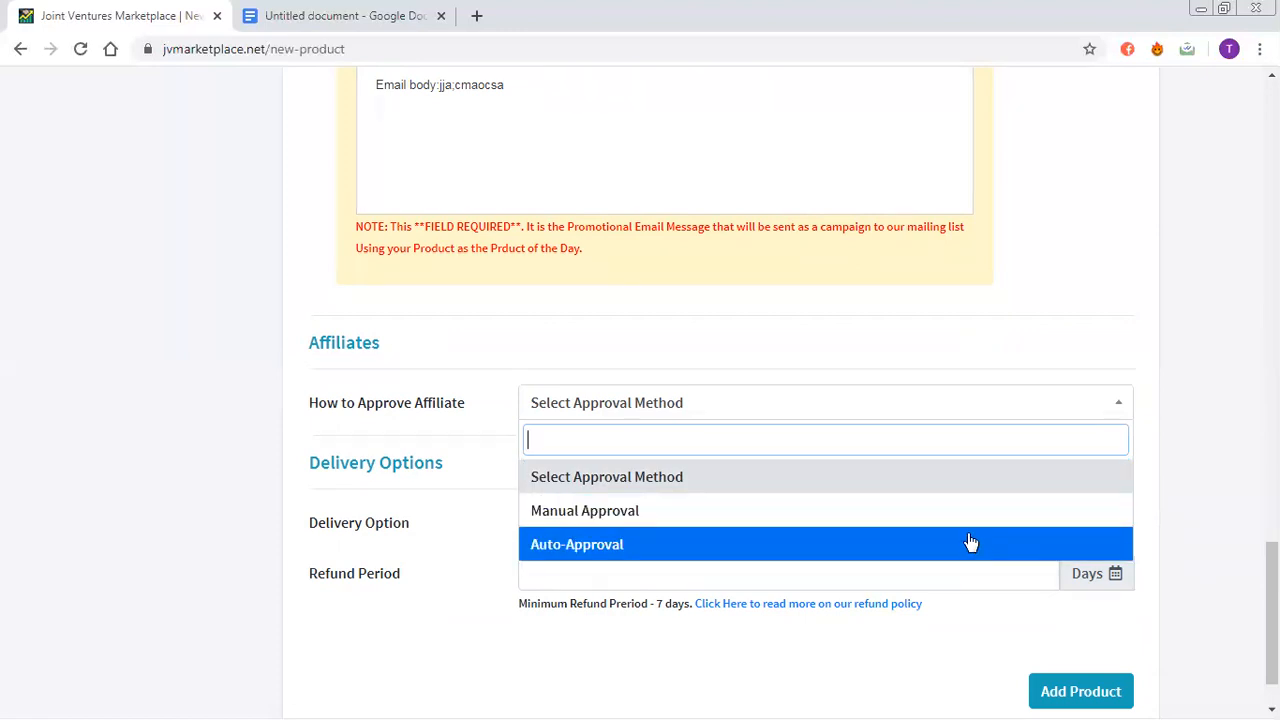
pyautogui.click(962, 517)
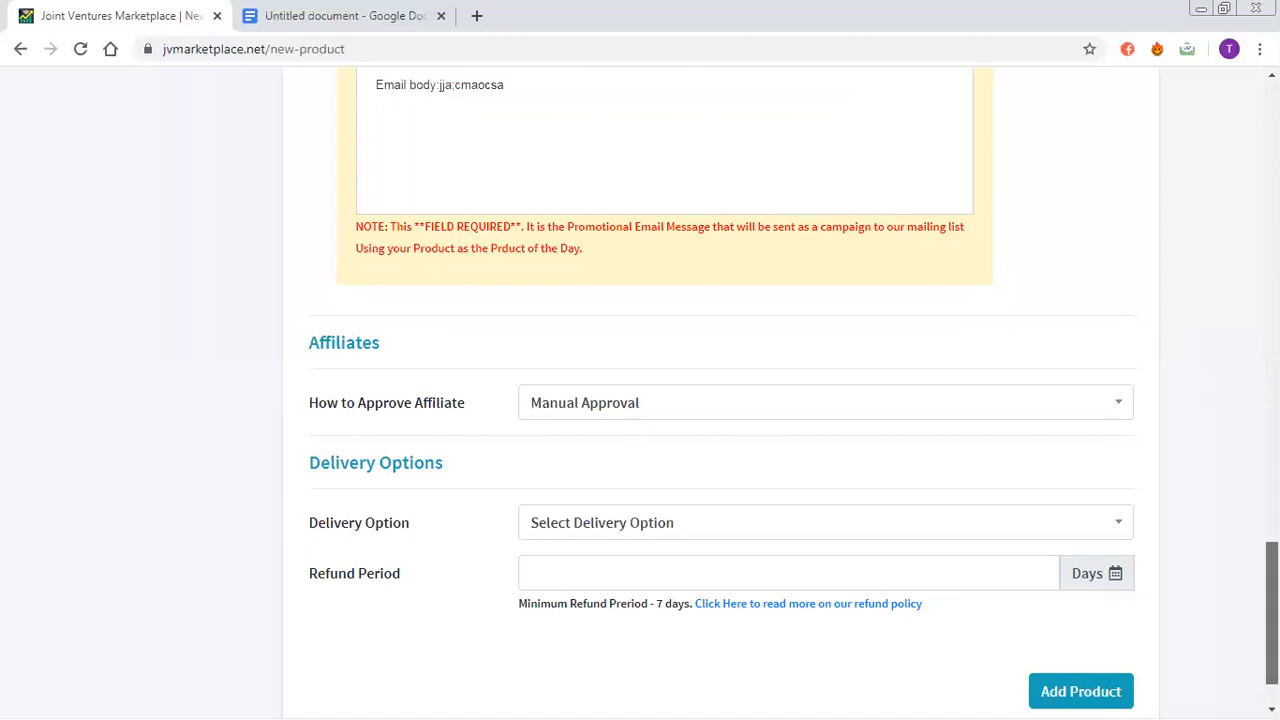
# Set the product's delivery option to Electronic Delivery.
pyautogui.scroll(-1, 1272, 620)
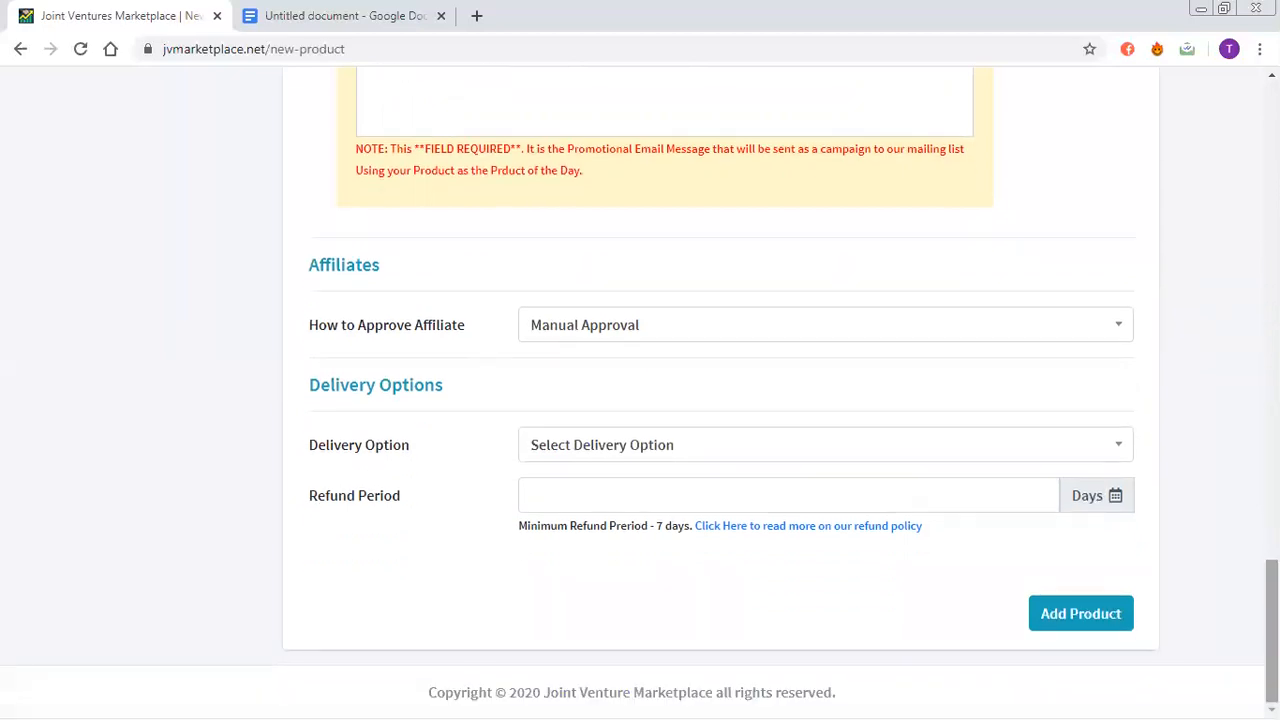
pyautogui.click(1118, 446)
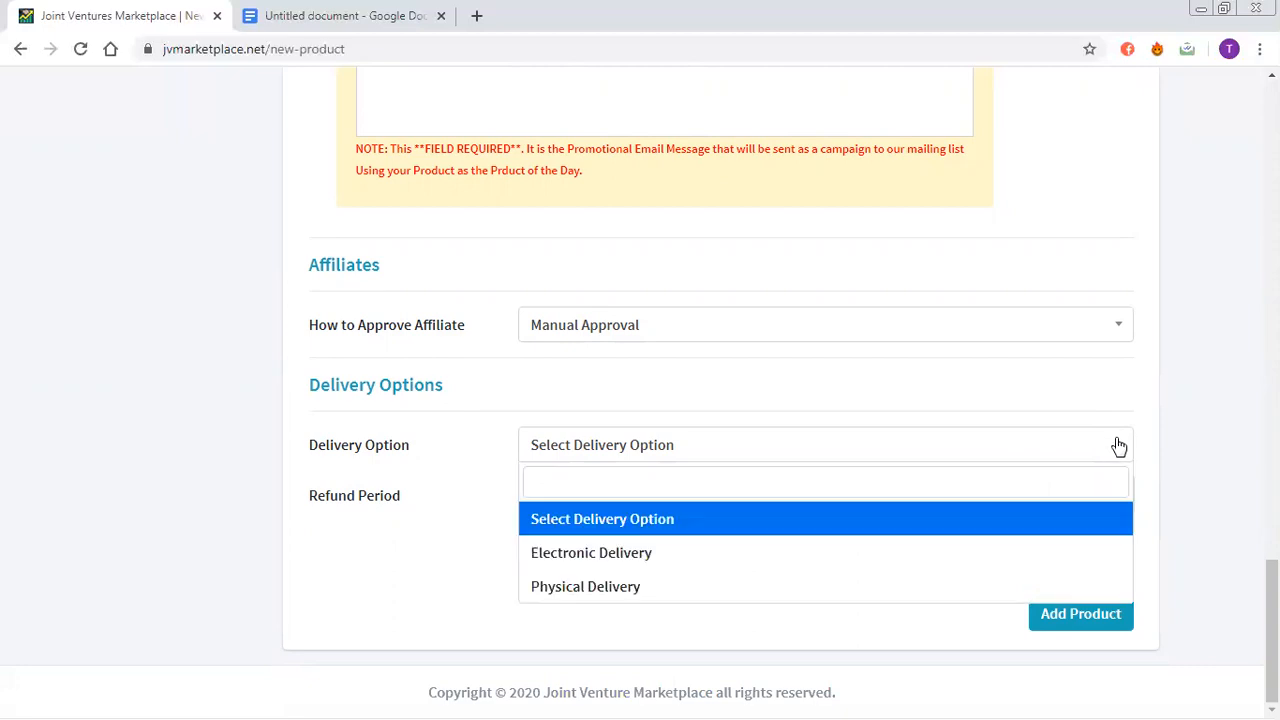
pyautogui.click(878, 553)
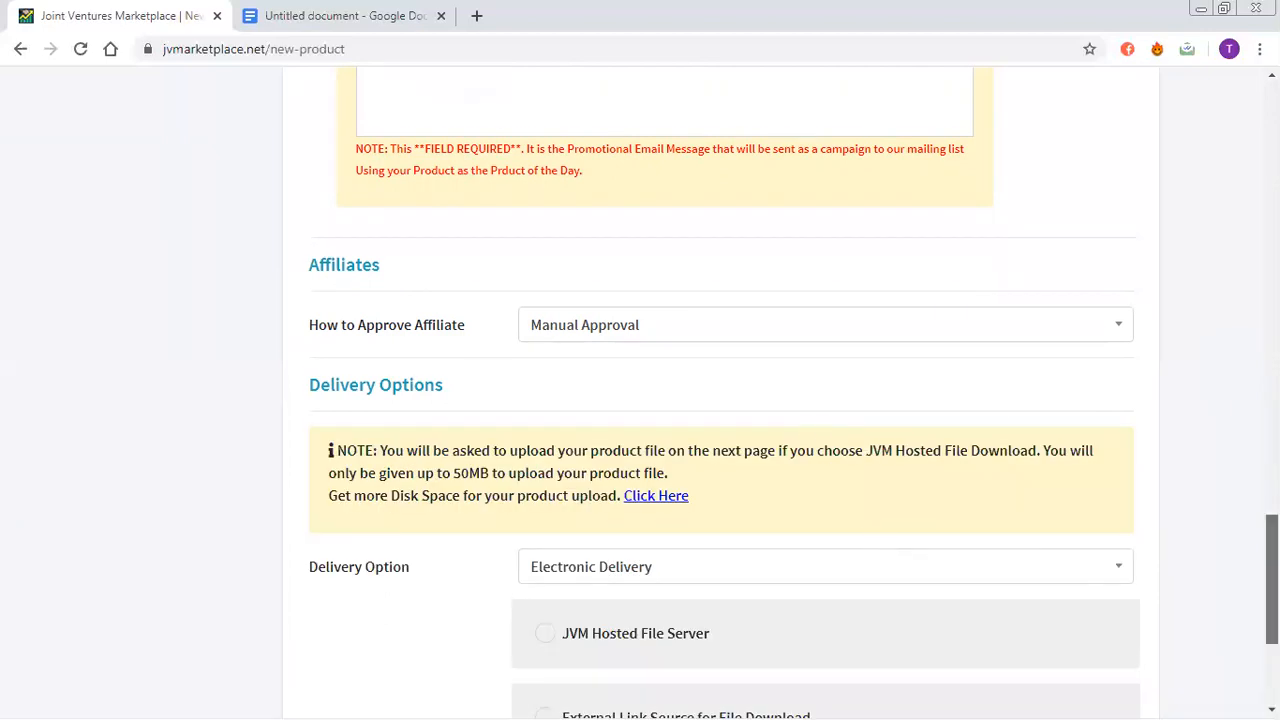
pyautogui.scroll(-1, 720, 400)
pyautogui.scroll(-2, 720, 400)
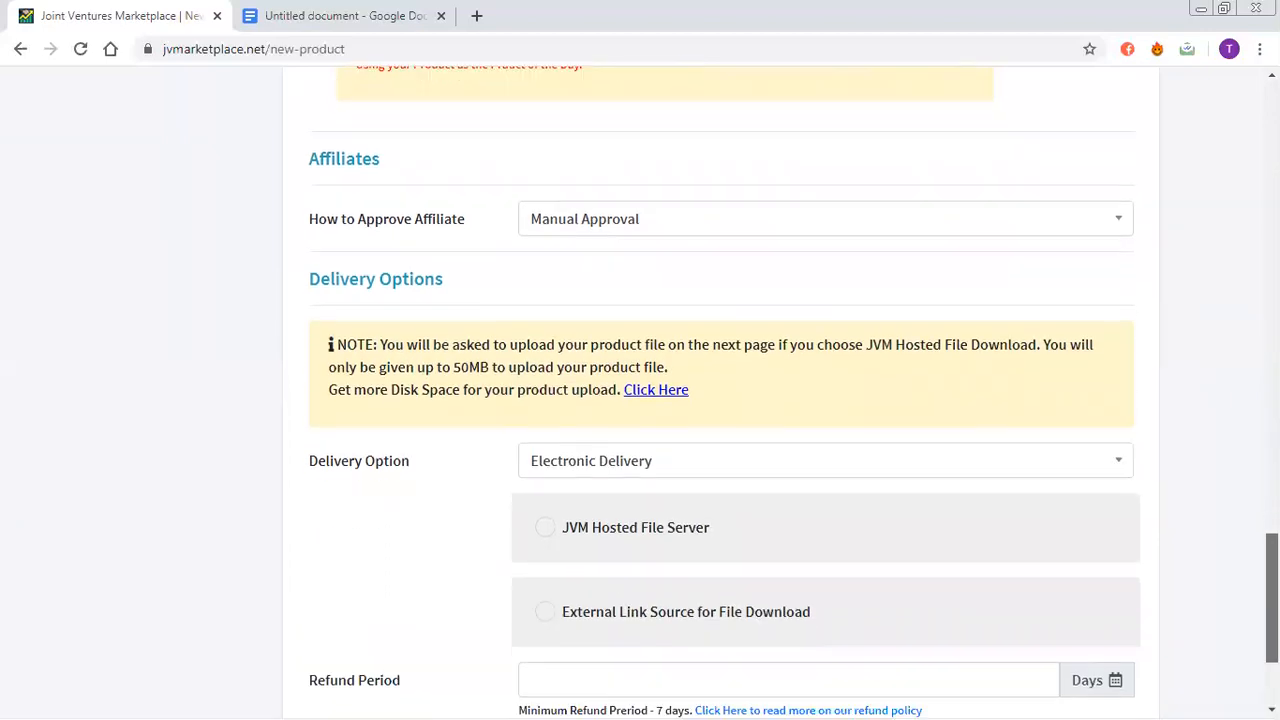
# Try the JVM Hosted File Server option, and choose External Link Source for File Download as the delivery source.
pyautogui.click(545, 345)
pyautogui.click(545, 345)
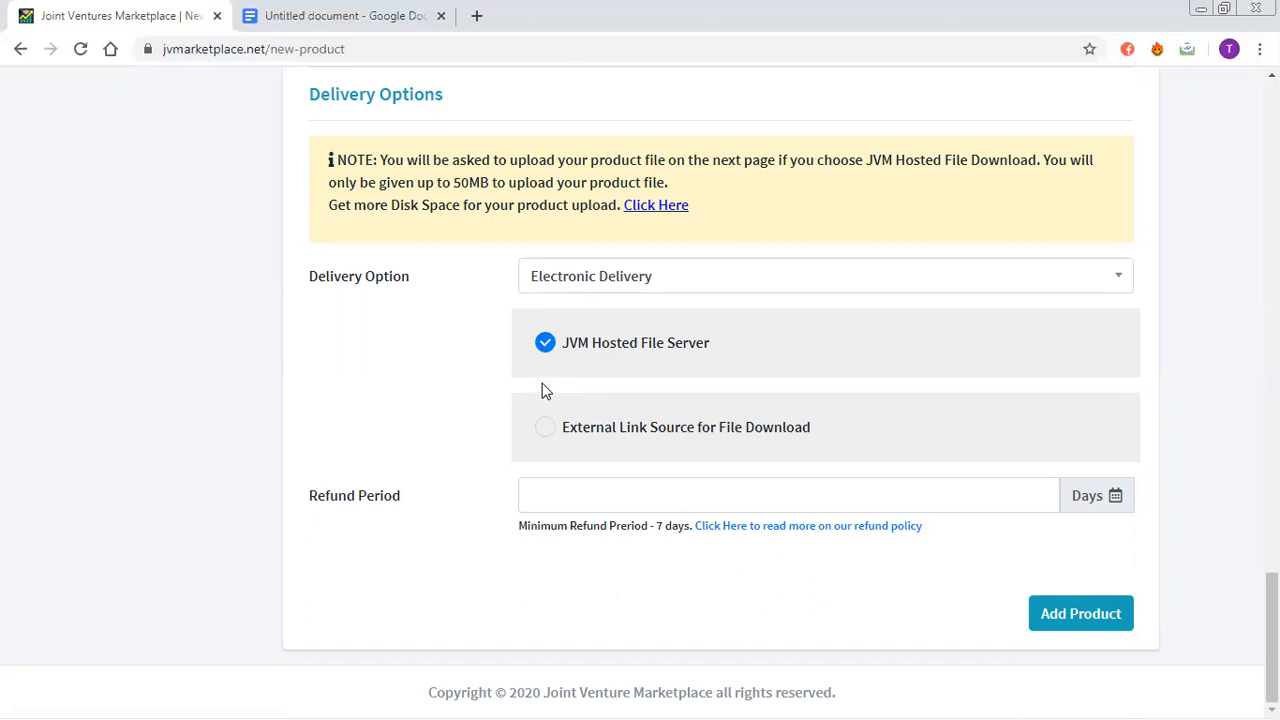
pyautogui.click(545, 427)
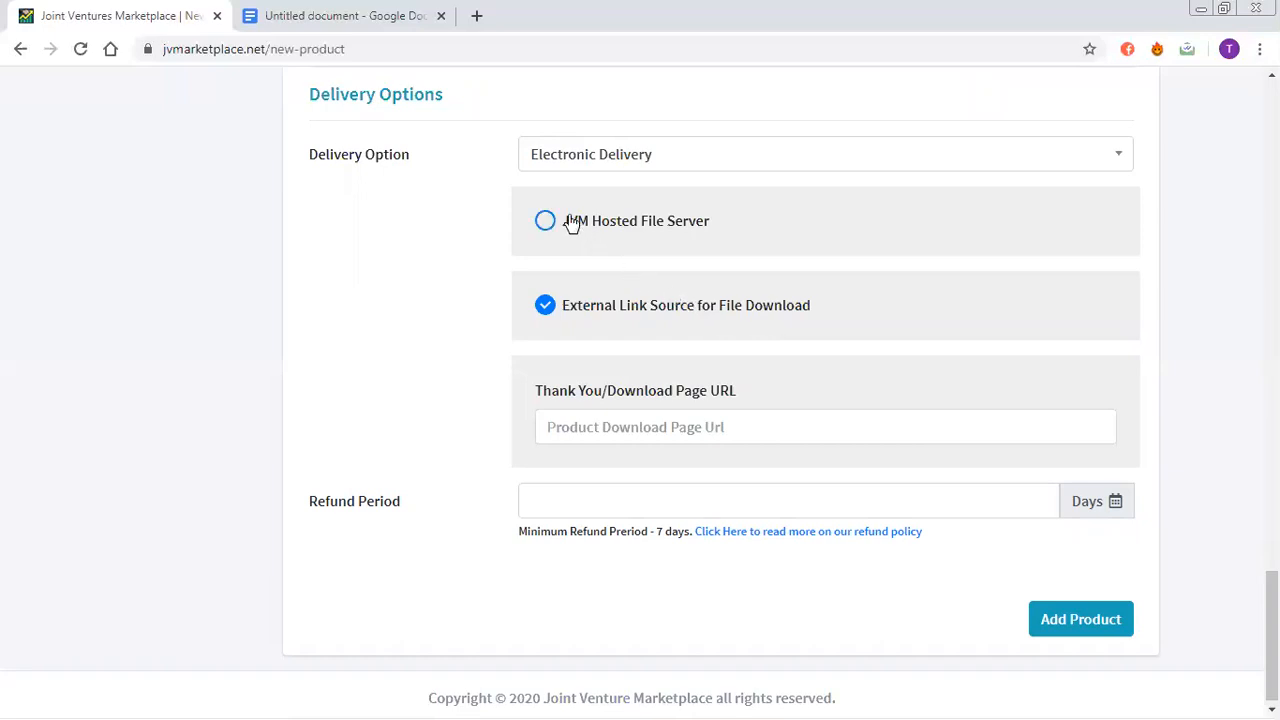
pyautogui.click(545, 221)
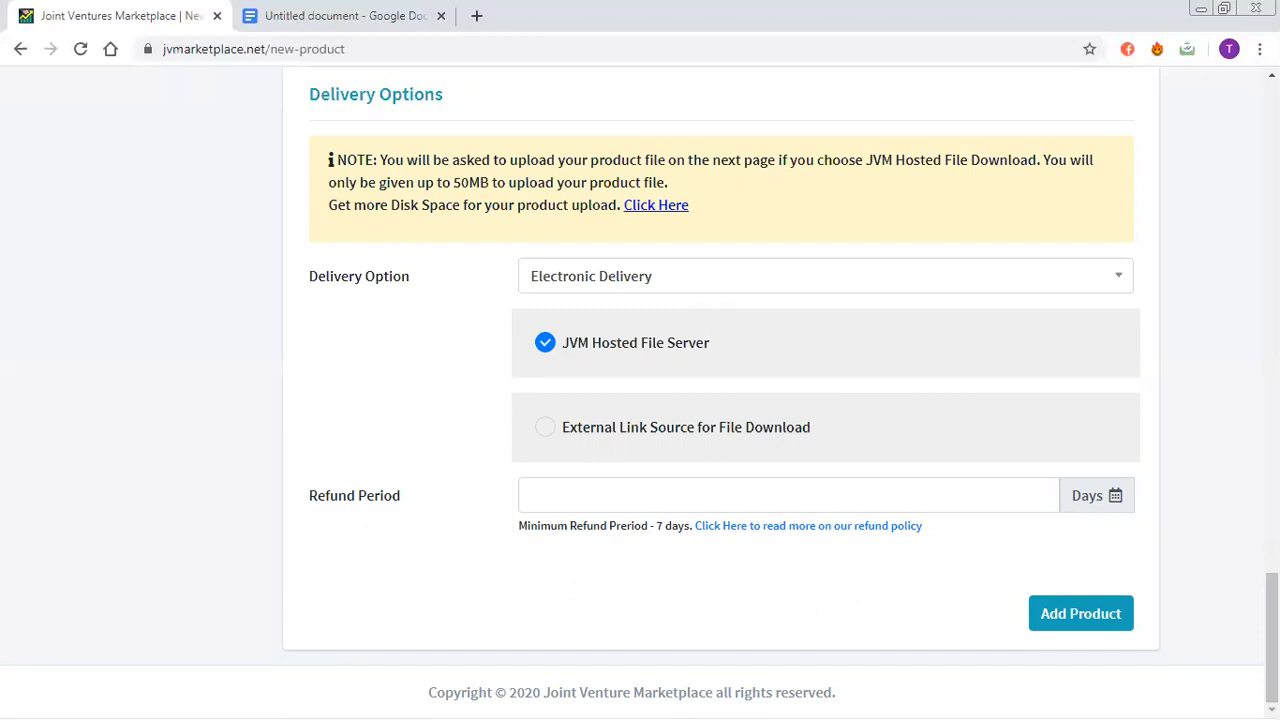
pyautogui.click(545, 427)
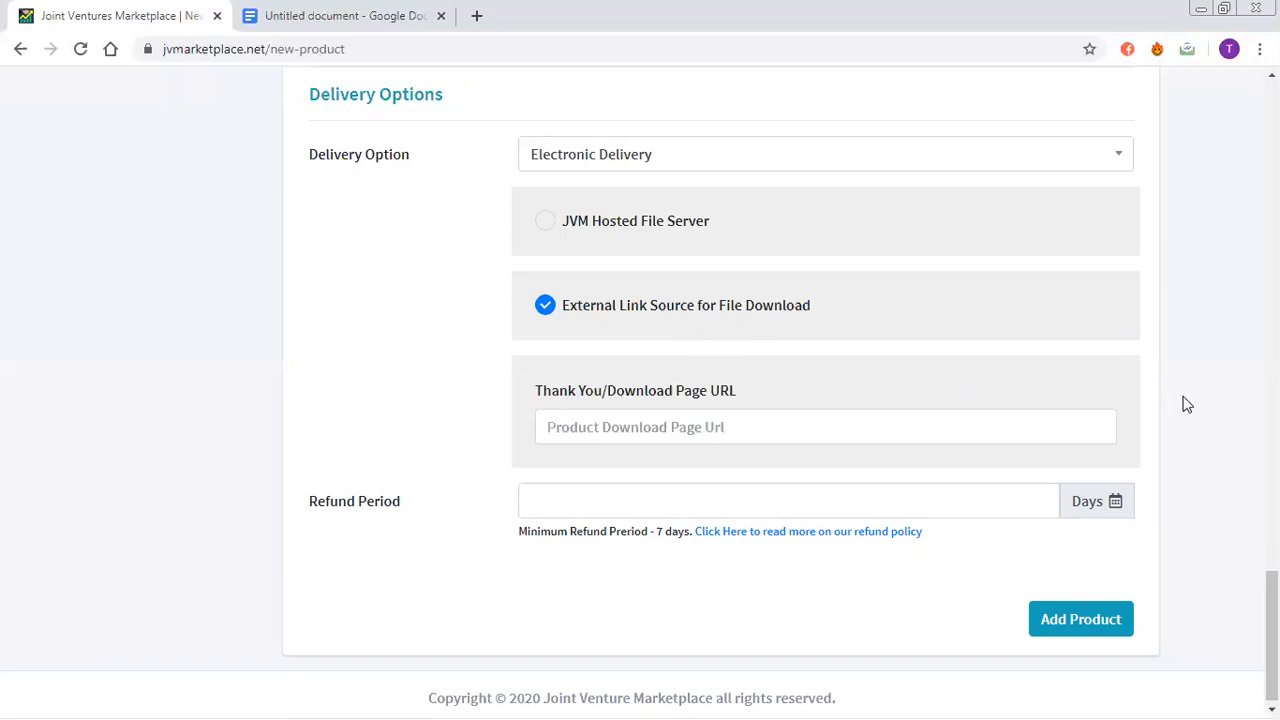
# Enter "Put Download link here" as the Thank You/Download Page URL.
pyautogui.click(852, 423)
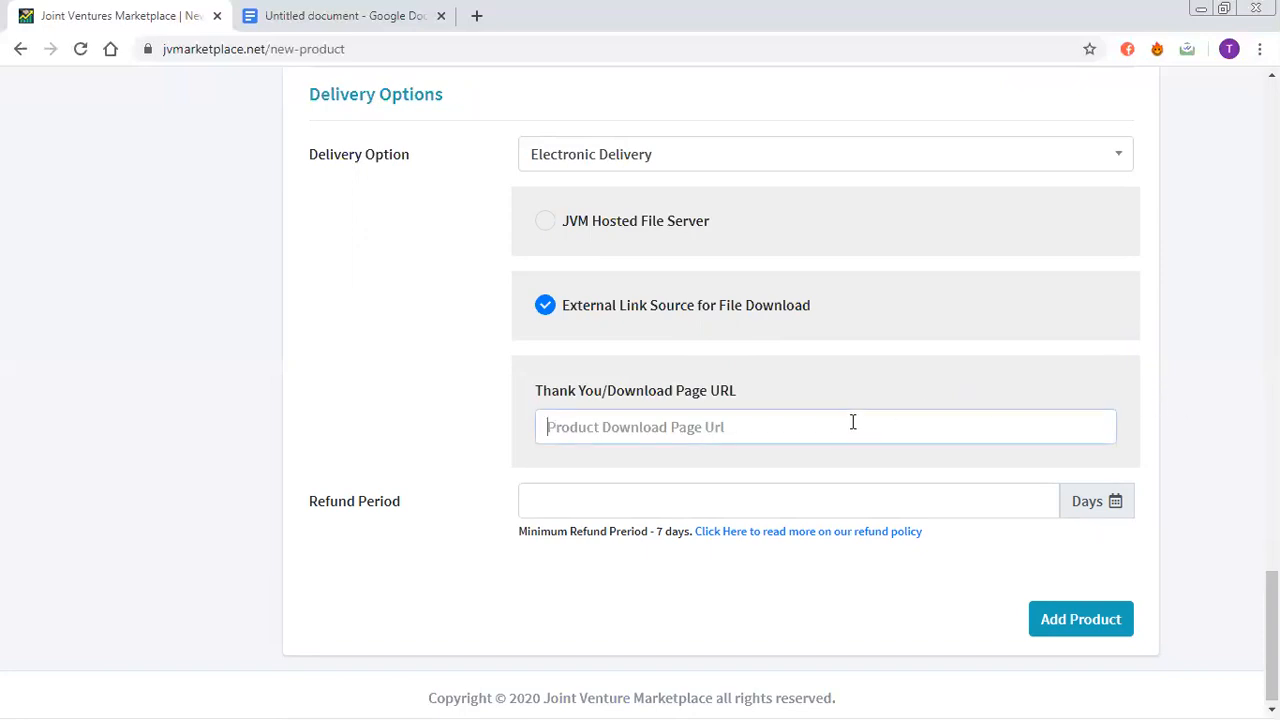
pyautogui.write('P')
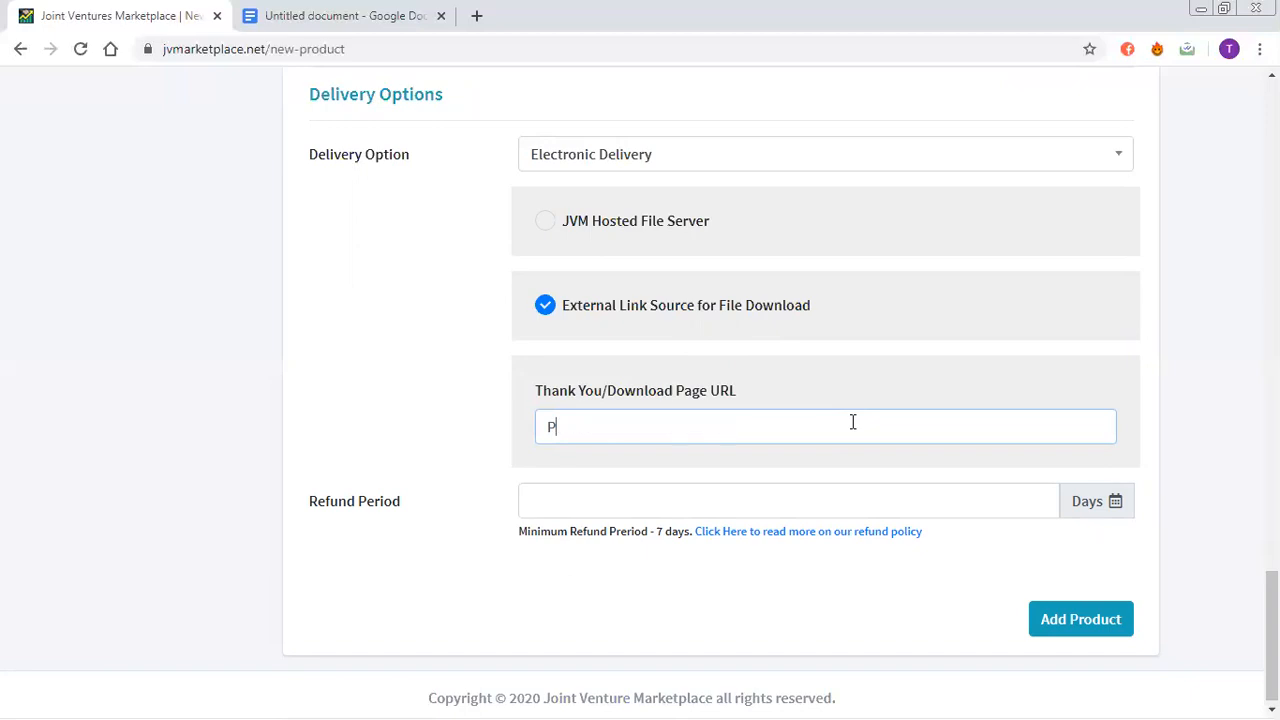
pyautogui.write('y')
pyautogui.press('BackSpace')
pyautogui.write('ut Download lin khere')
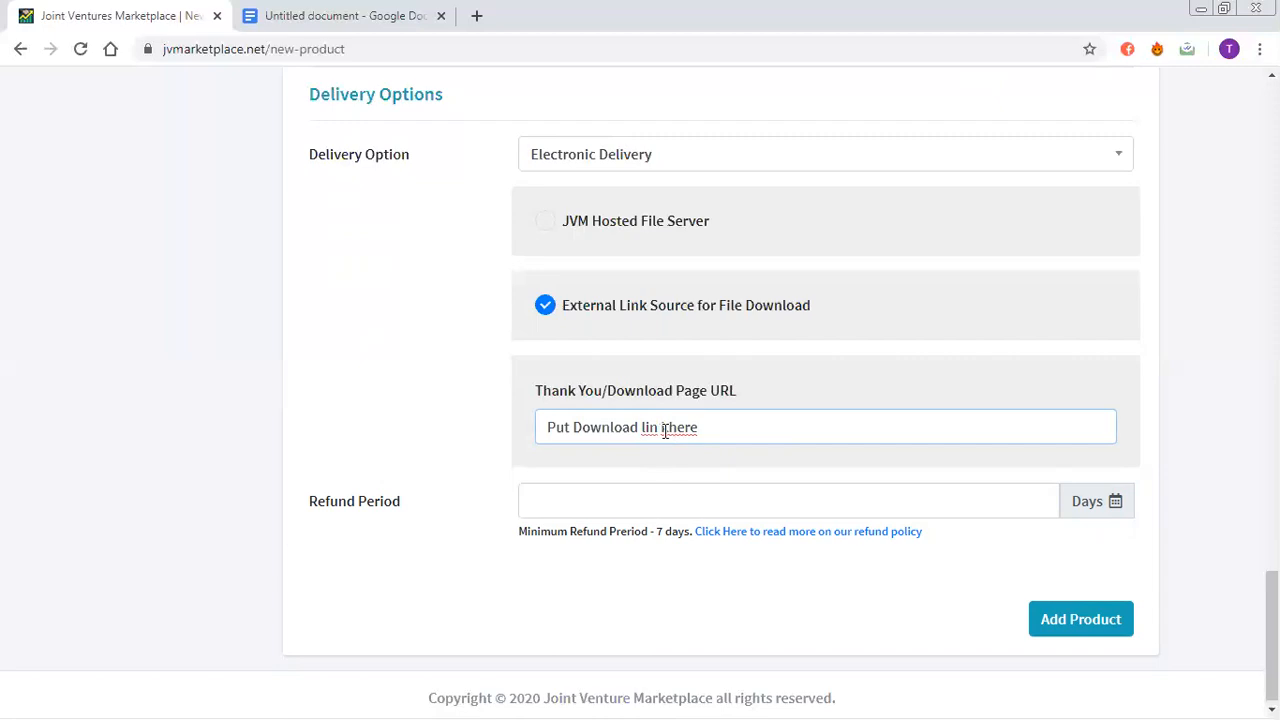
pyautogui.press('BackSpace')
pyautogui.press('BackSpace')
pyautogui.write('k')
pyautogui.moveTo(743, 434); pyautogui.dragTo(500, 428)
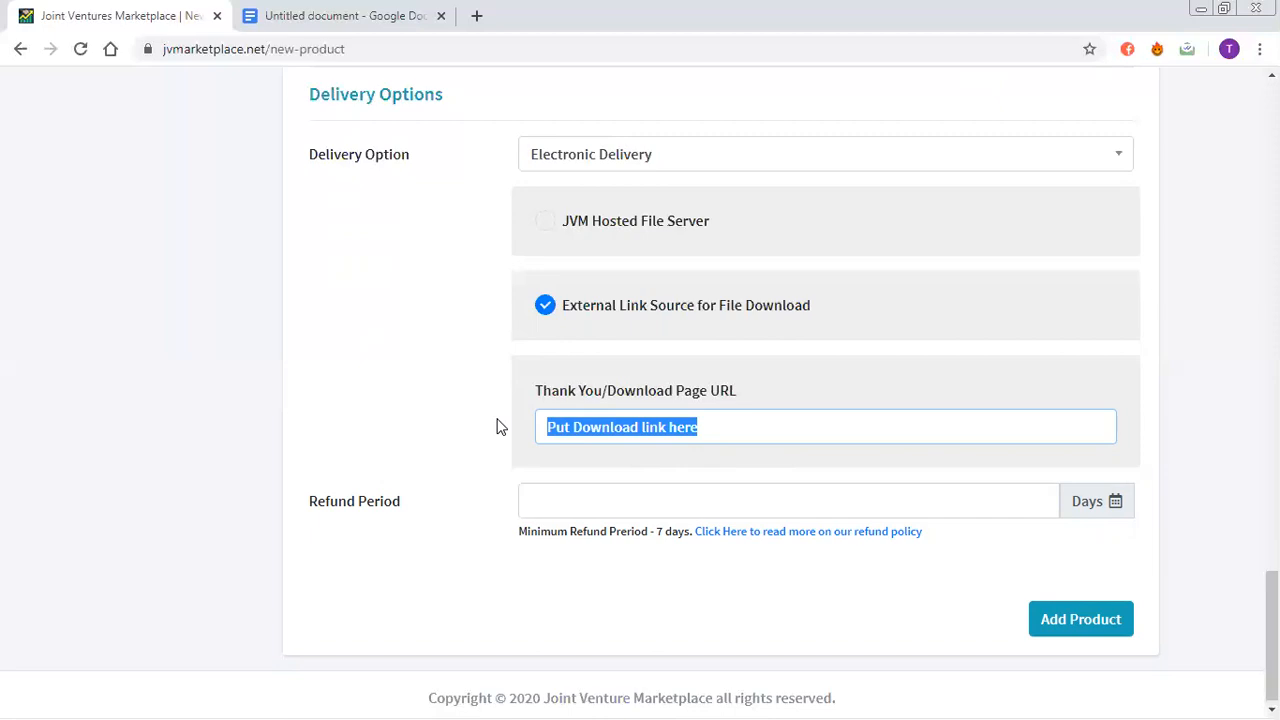
# Turn off the landing page and upsell options and try to submit the product with the refund period left blank.
pyautogui.click(598, 499)
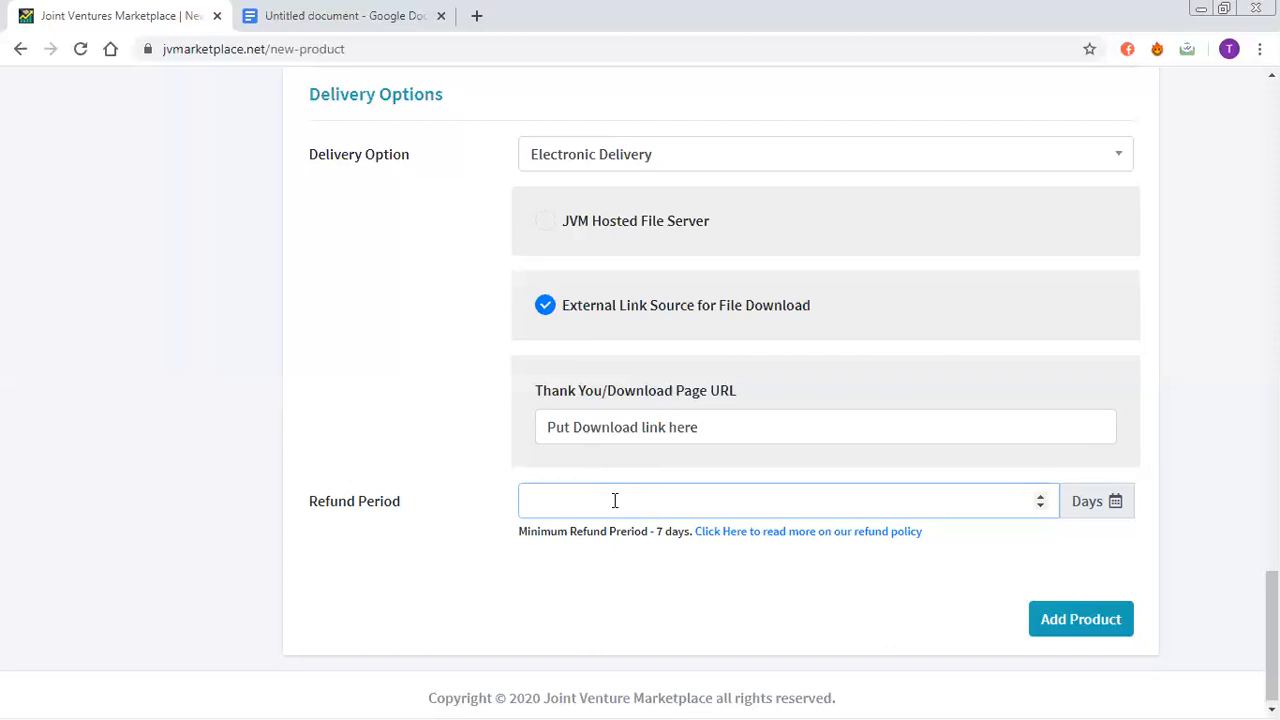
pyautogui.click(1057, 618)
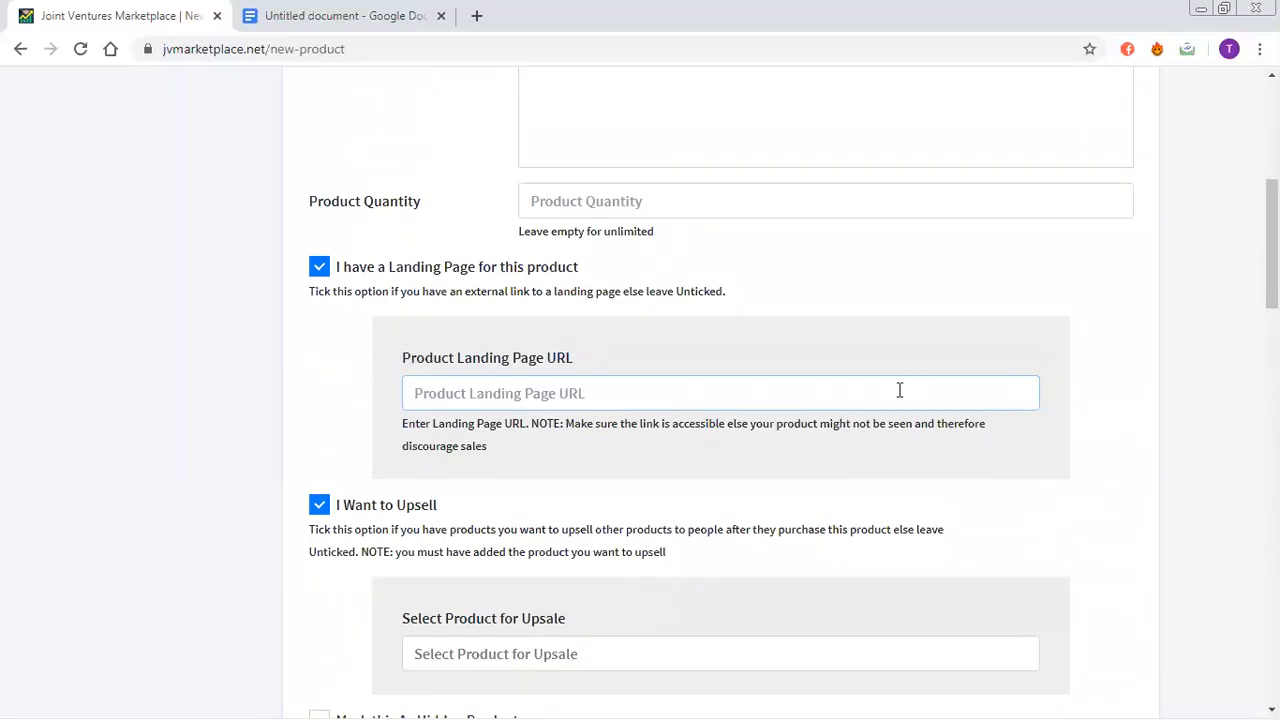
pyautogui.click(319, 267)
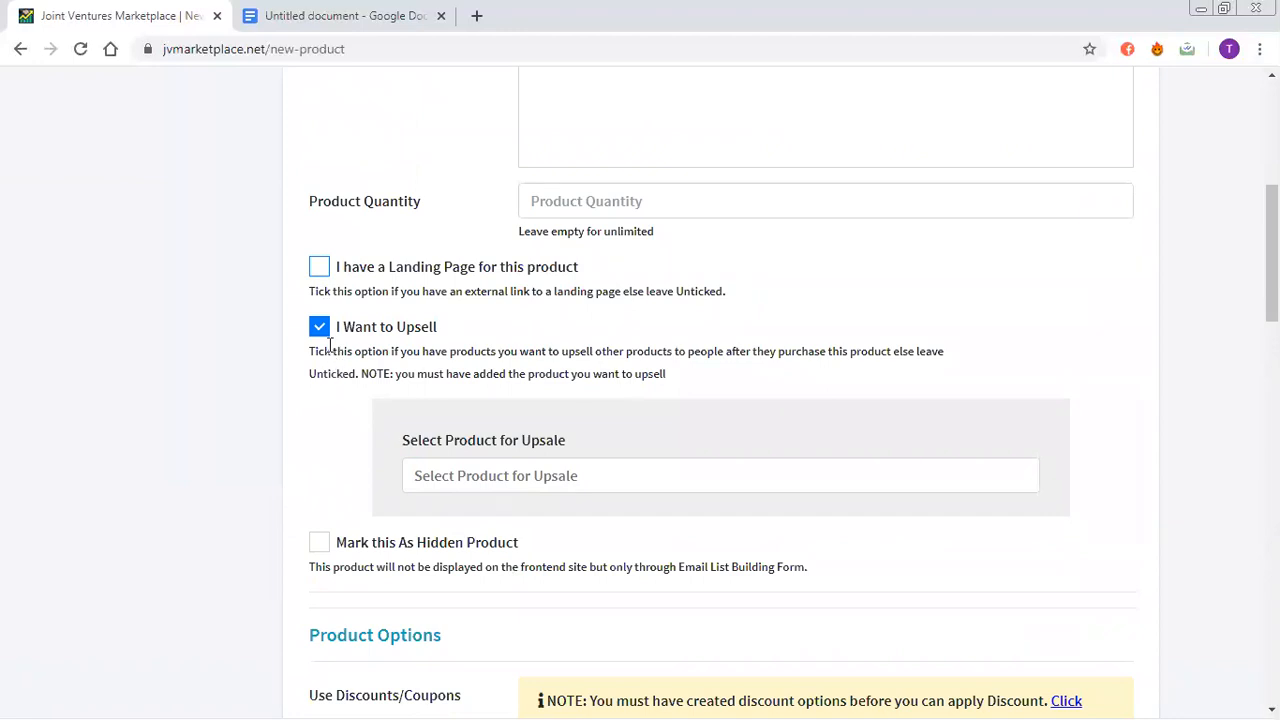
pyautogui.click(319, 327)
pyautogui.scroll(-10, 1243, 393)
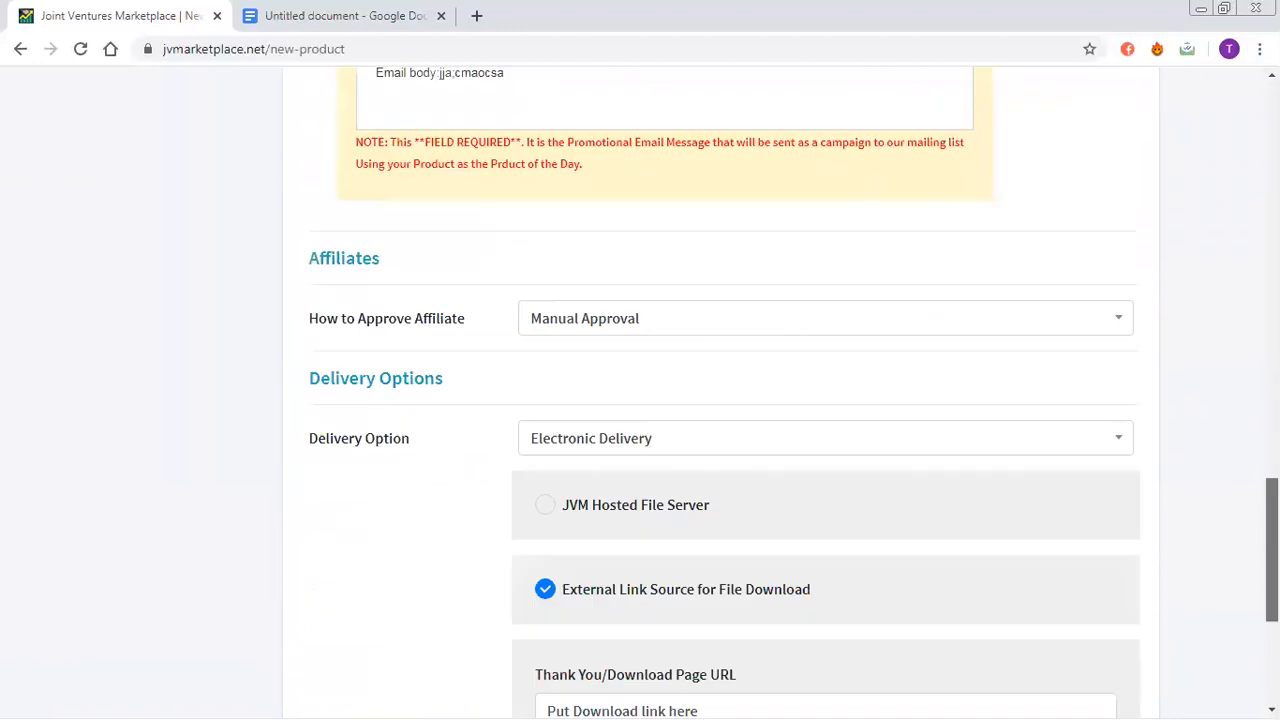
pyautogui.click(1116, 622)
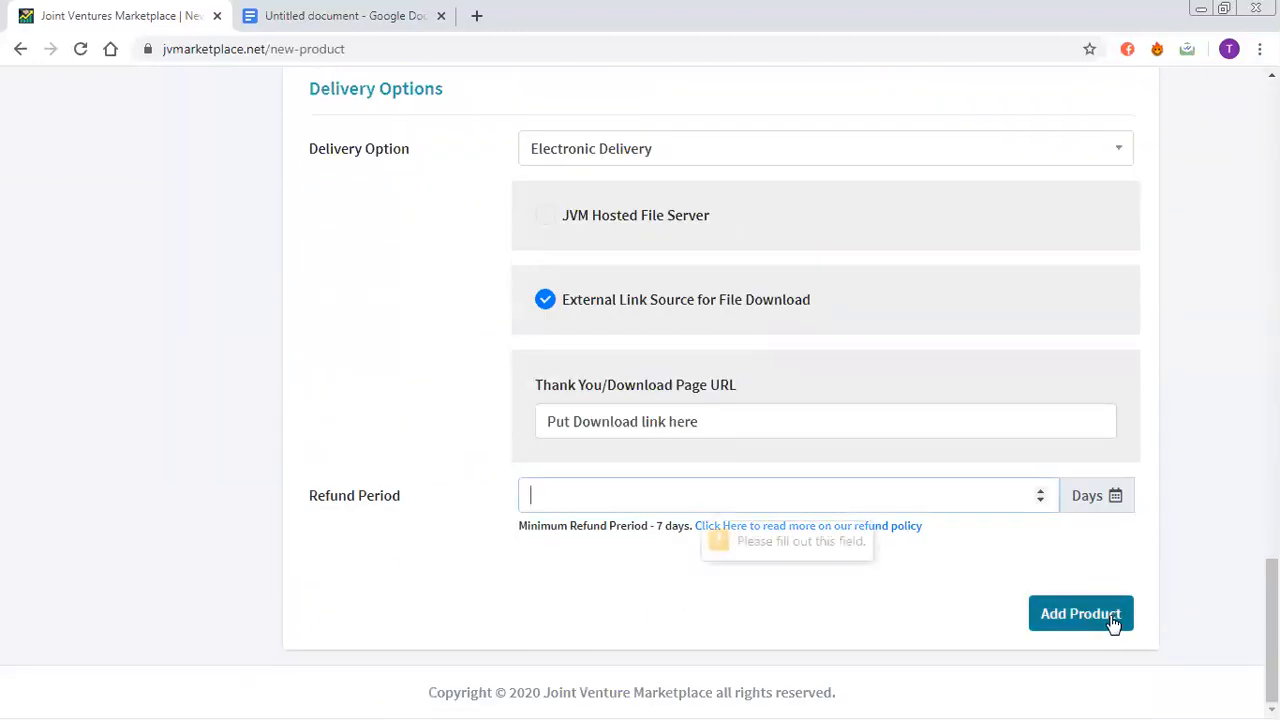
# Set the refund period to 7 days and submit the new product.
pyautogui.write('7')
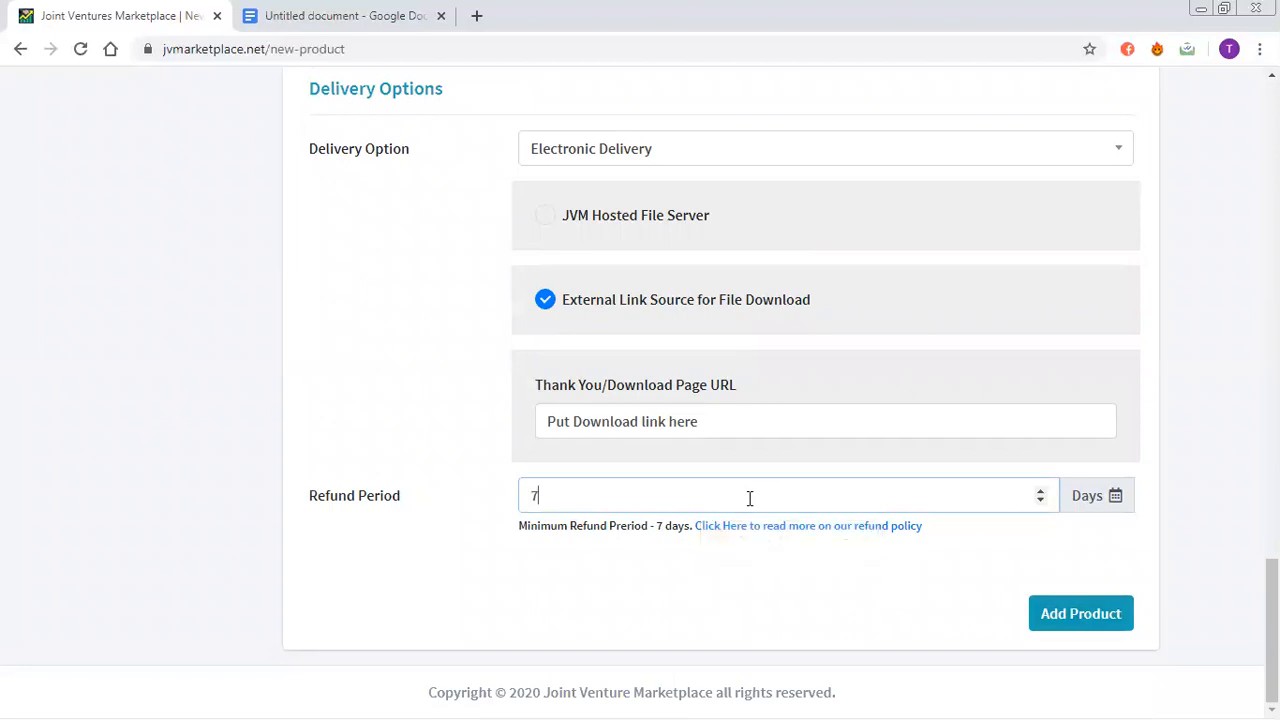
pyautogui.click(1077, 628)
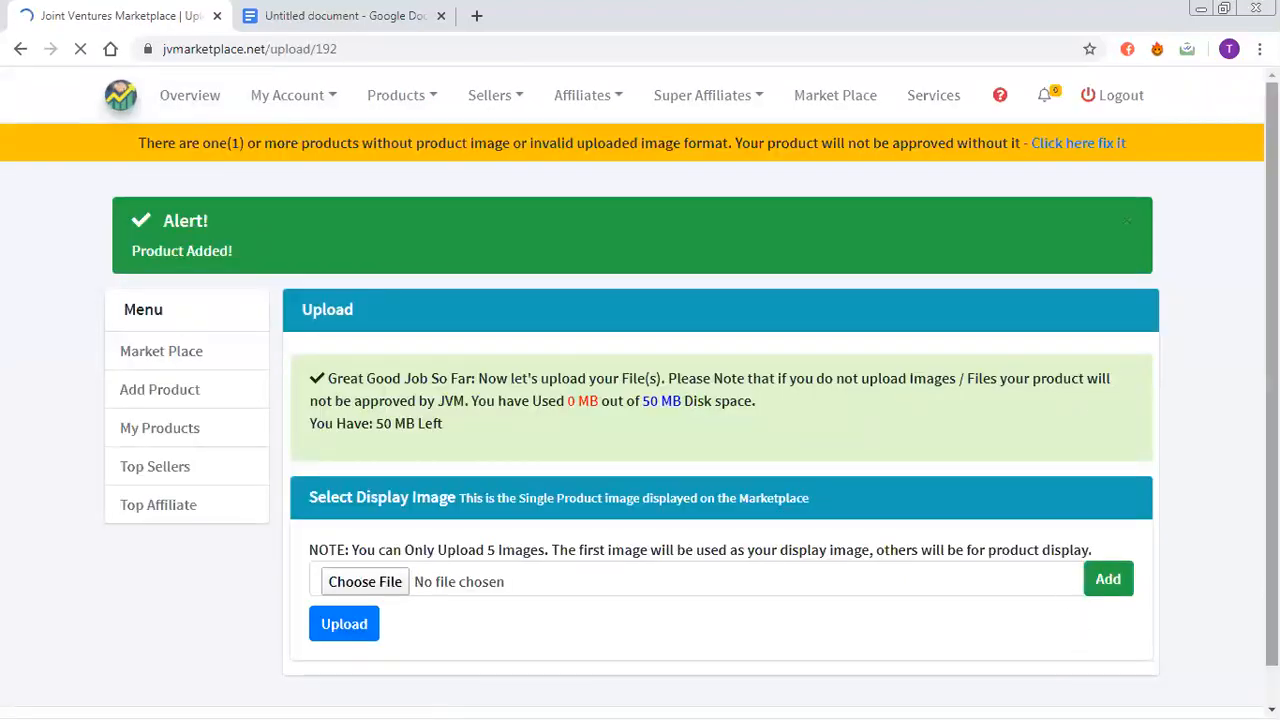
pyautogui.moveTo(1272, 375); pyautogui.dragTo(1272, 412)
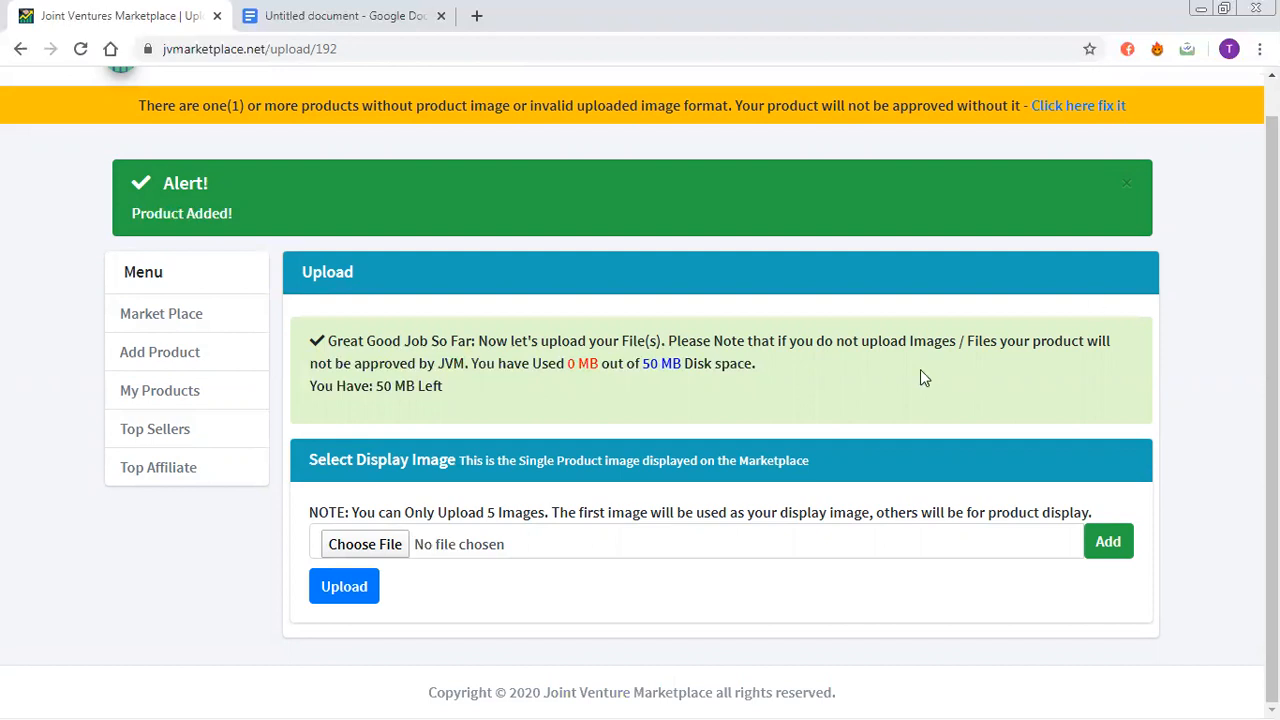
# Return to the new product form and turn on the option for having a landing page for the product.
pyautogui.click(19, 49)
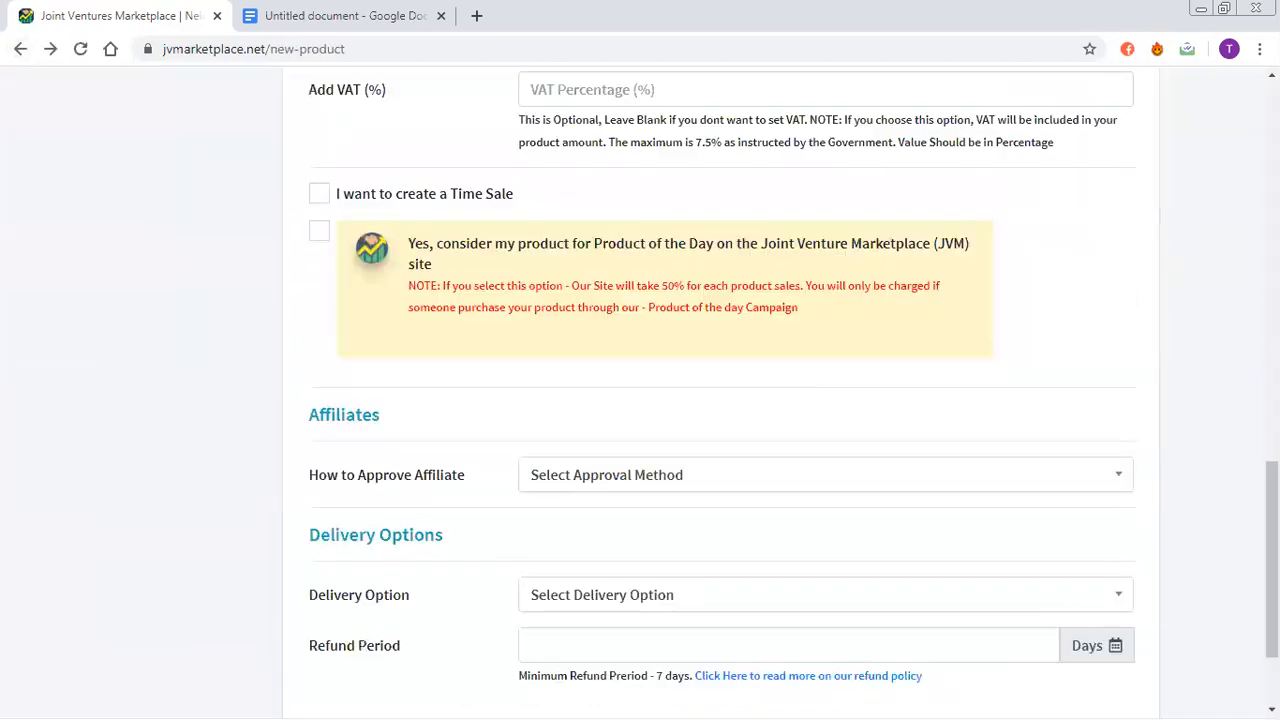
pyautogui.scroll(15, 720, 390)
pyautogui.scroll(-5, 690, 390)
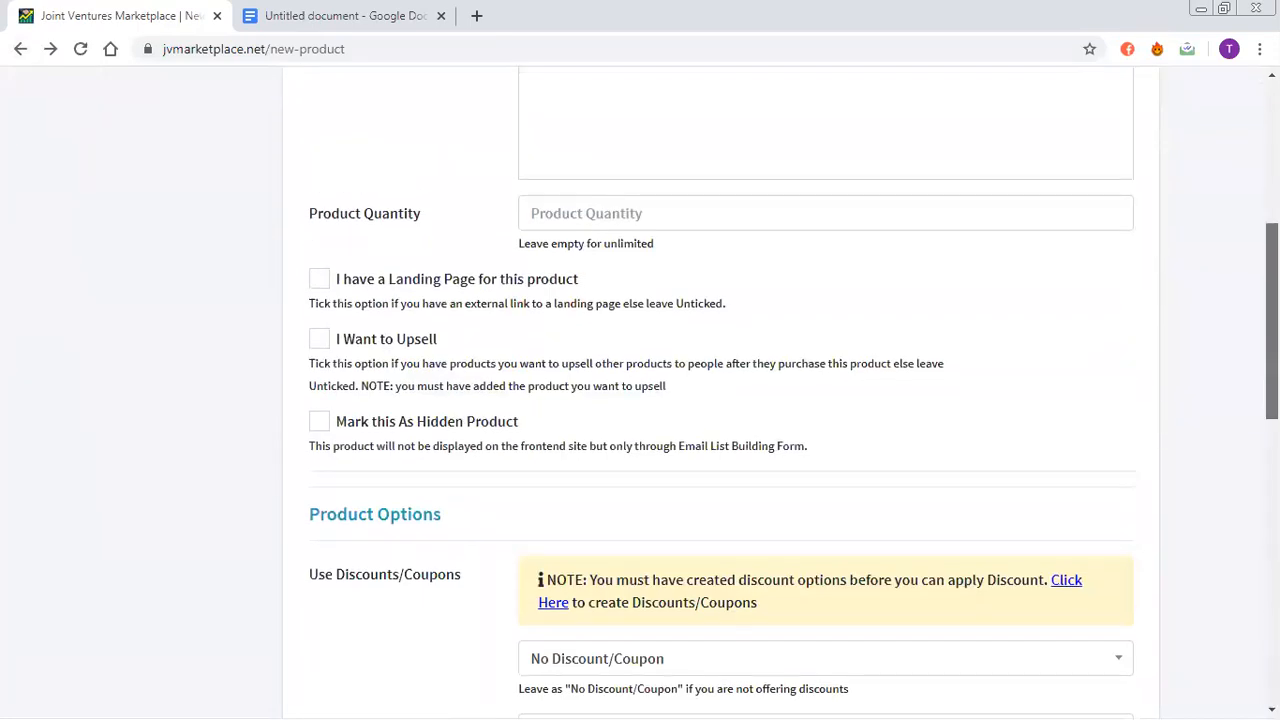
pyautogui.click(322, 282)
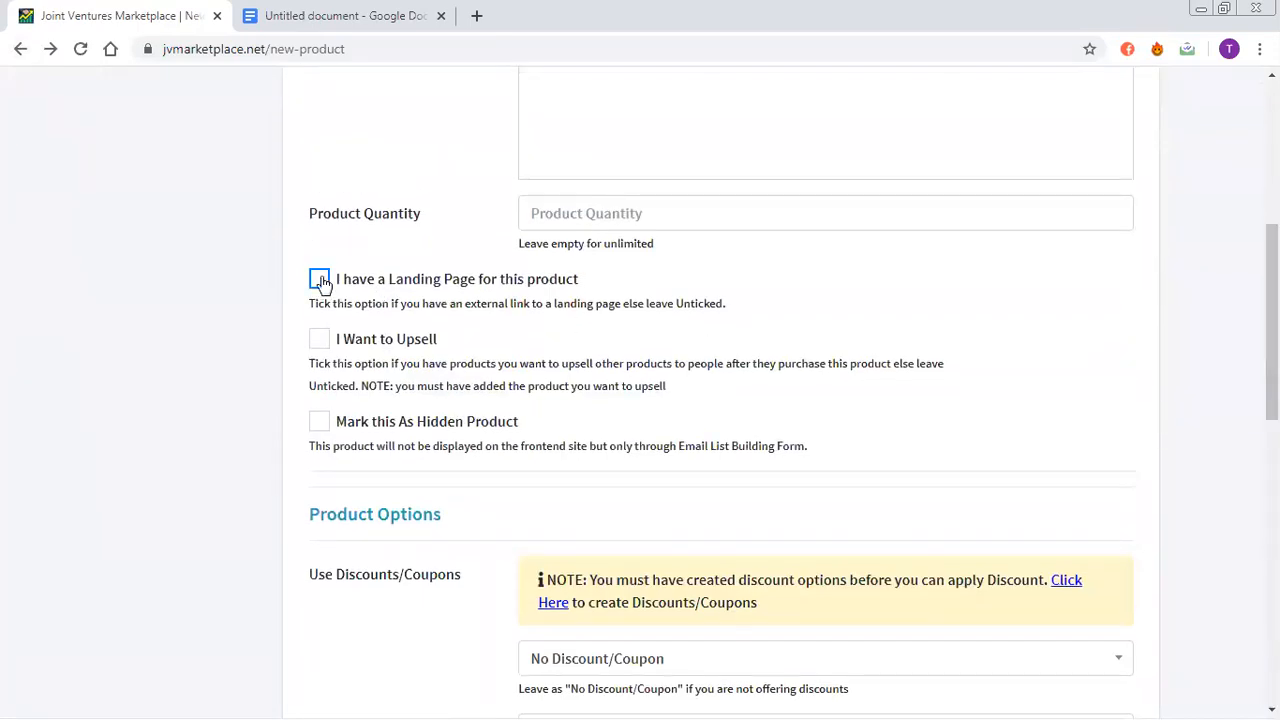
pyautogui.click(659, 394)
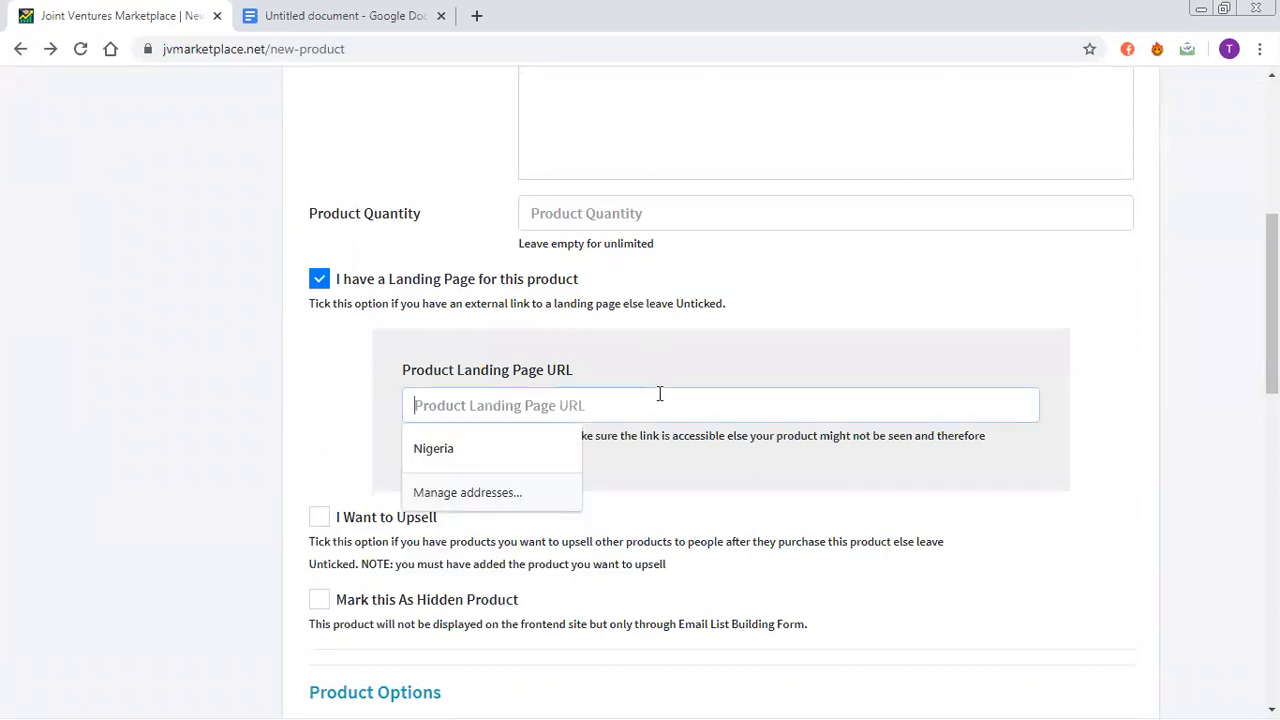
pyautogui.write('a')
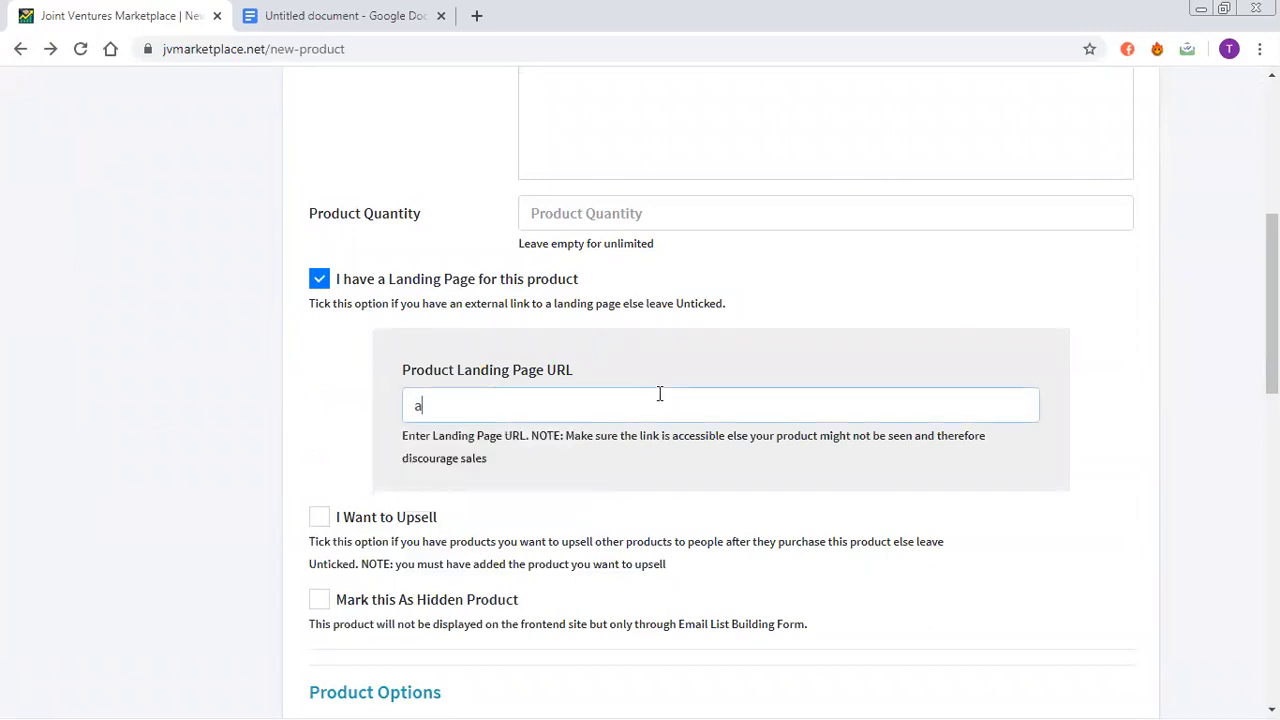
pyautogui.press('BackSpace')
pyautogui.write('alc')
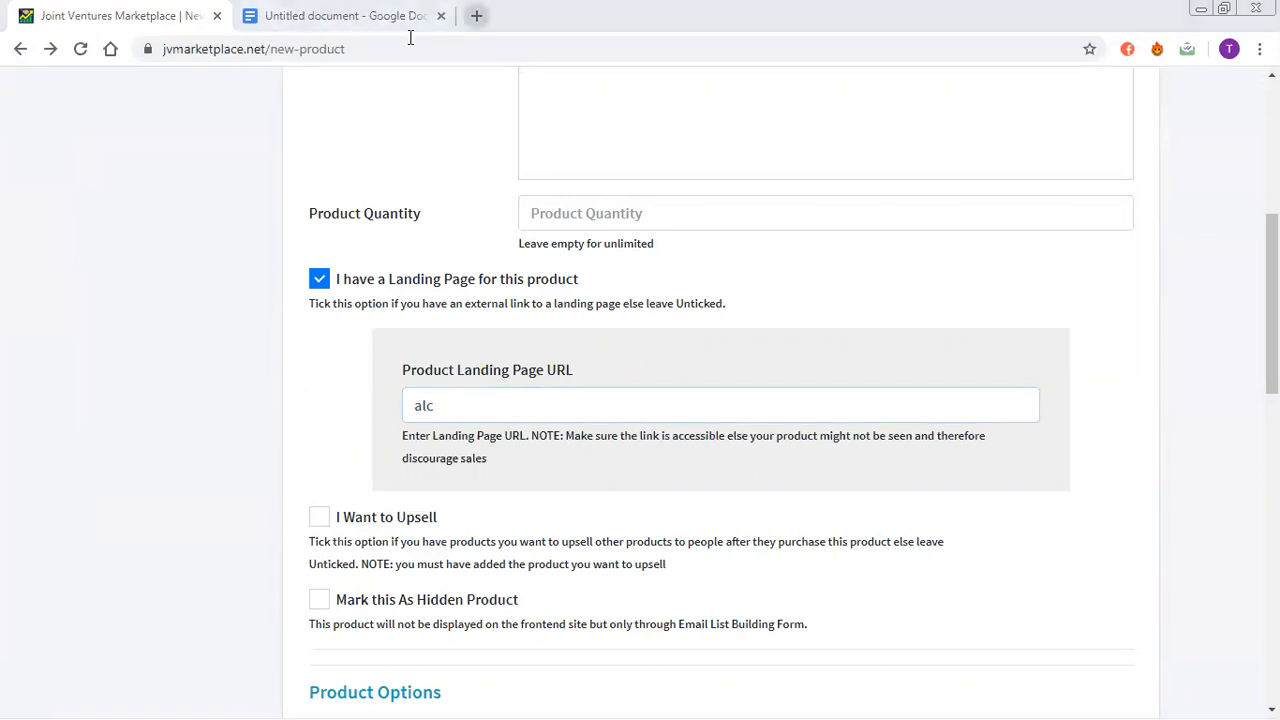
# Open alchemistlair.com.ng/persuasion-secrets-of-the-alchemist/ in a new browser tab and copy its address.
pyautogui.click(476, 15)
pyautogui.write('al')
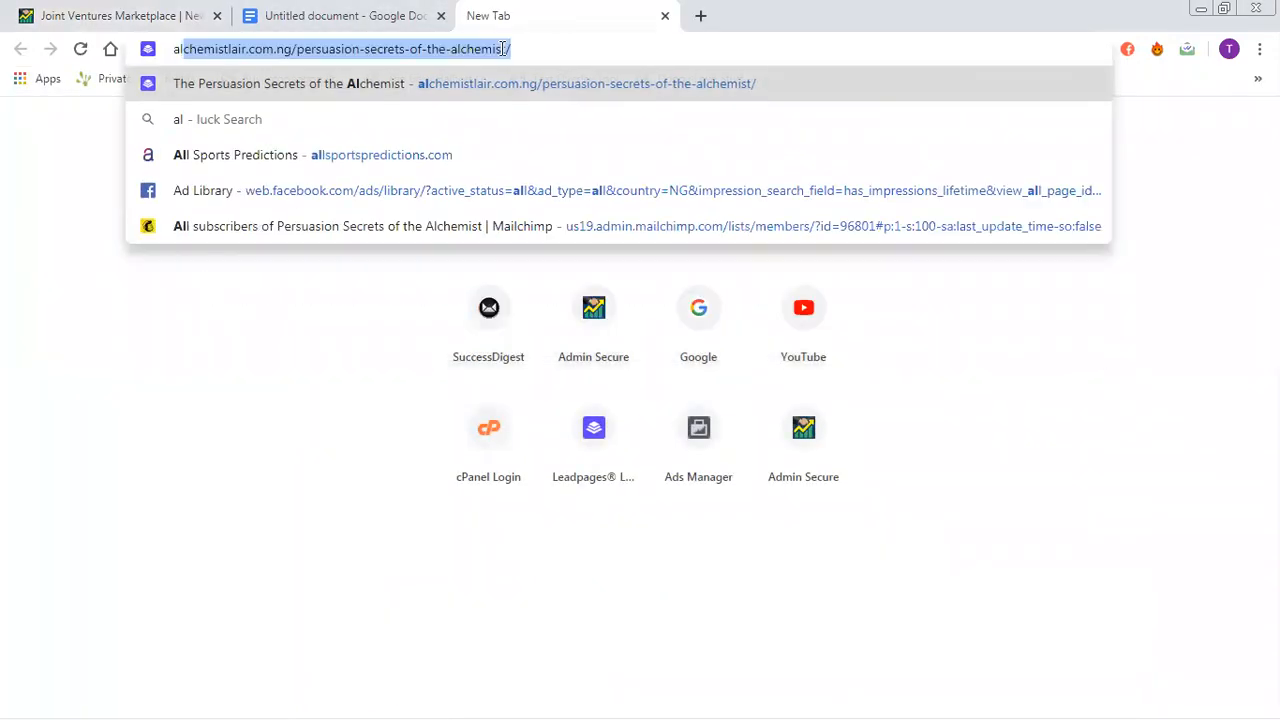
pyautogui.click(431, 84)
pyautogui.click(413, 48)
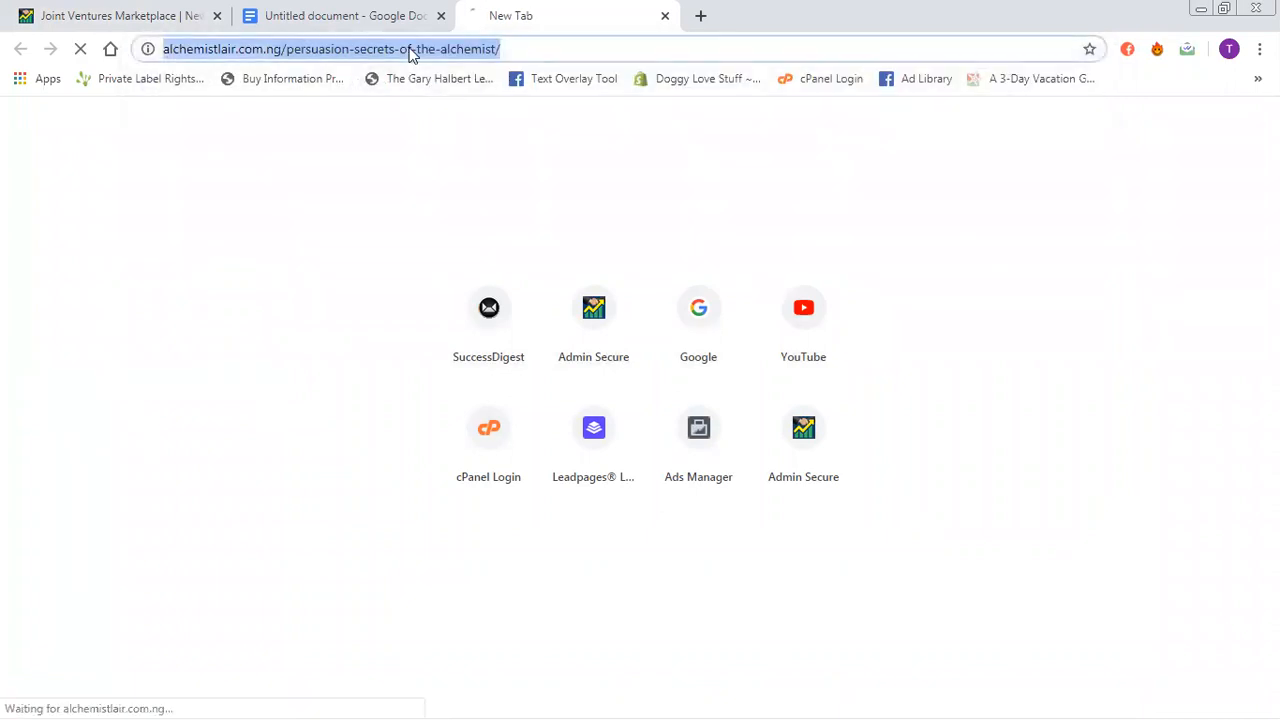
pyautogui.rightClick(411, 50)
pyautogui.click(480, 97)
pyautogui.click(130, 12)
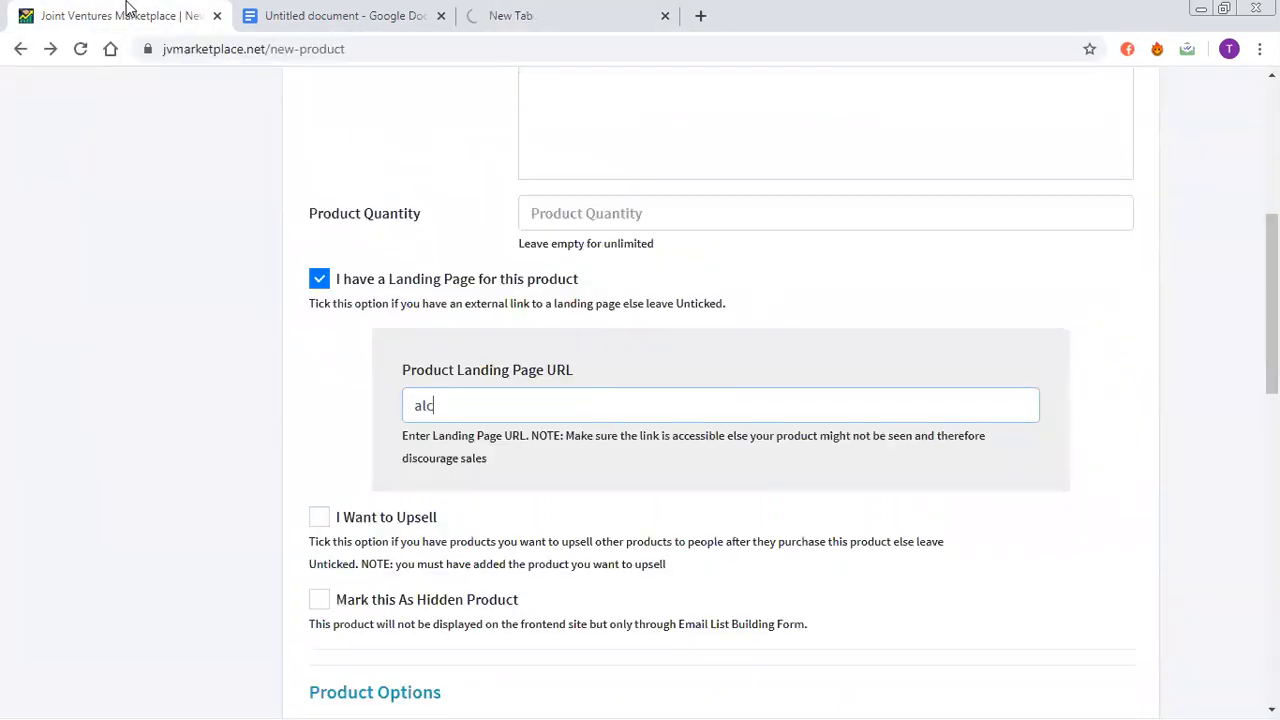
pyautogui.press('BackSpace')
pyautogui.press('BackSpace')
pyautogui.press('BackSpace')
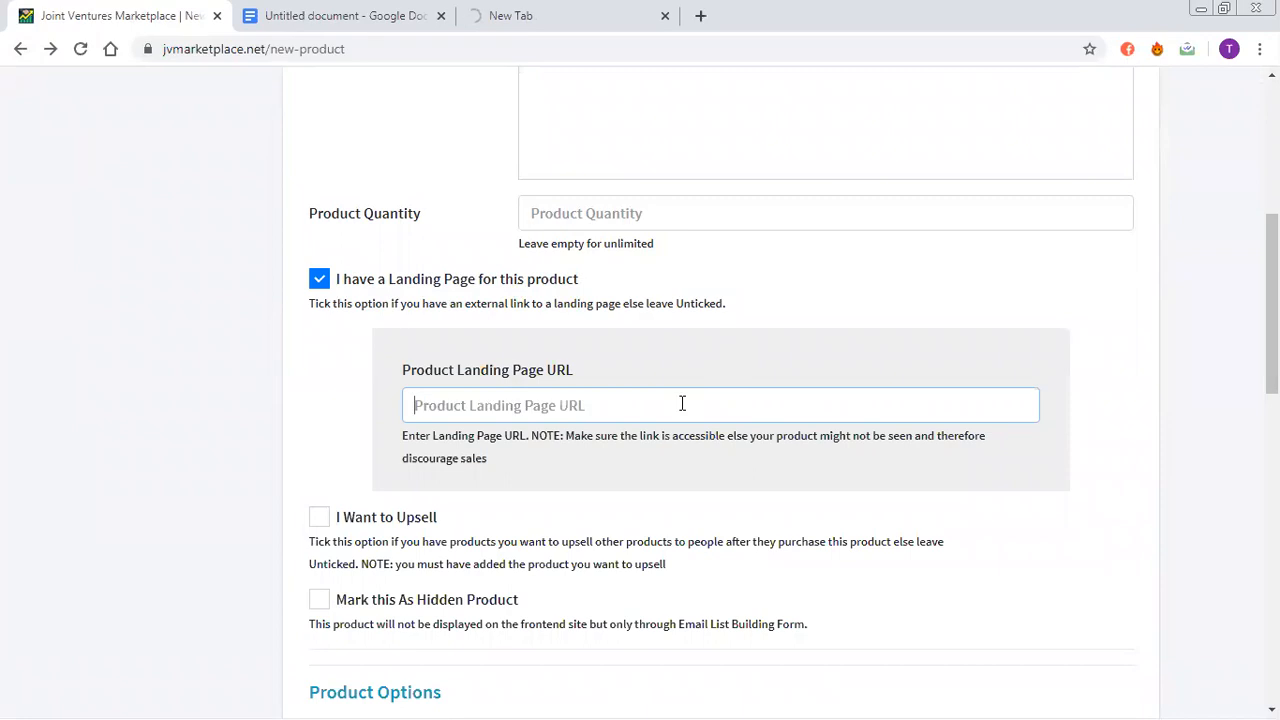
pyautogui.hotkey('ctrl', 'v')
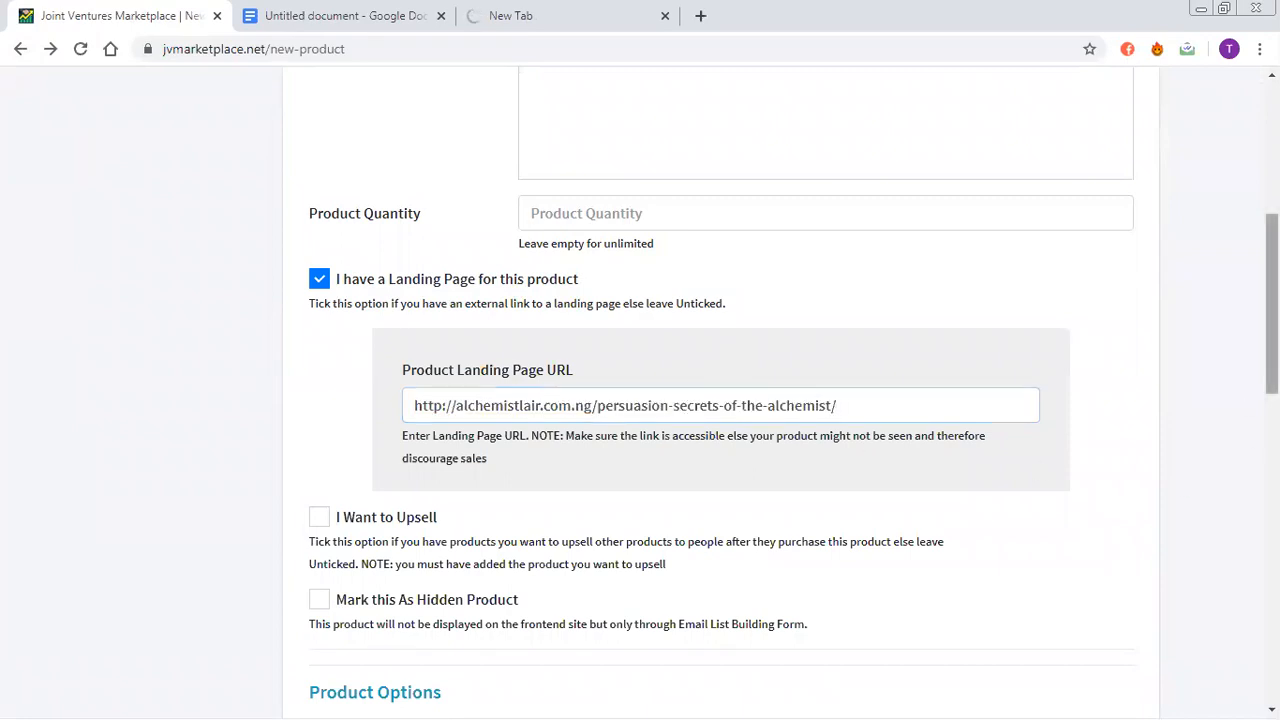
pyautogui.moveTo(1272, 375); pyautogui.dragTo(1272, 683)
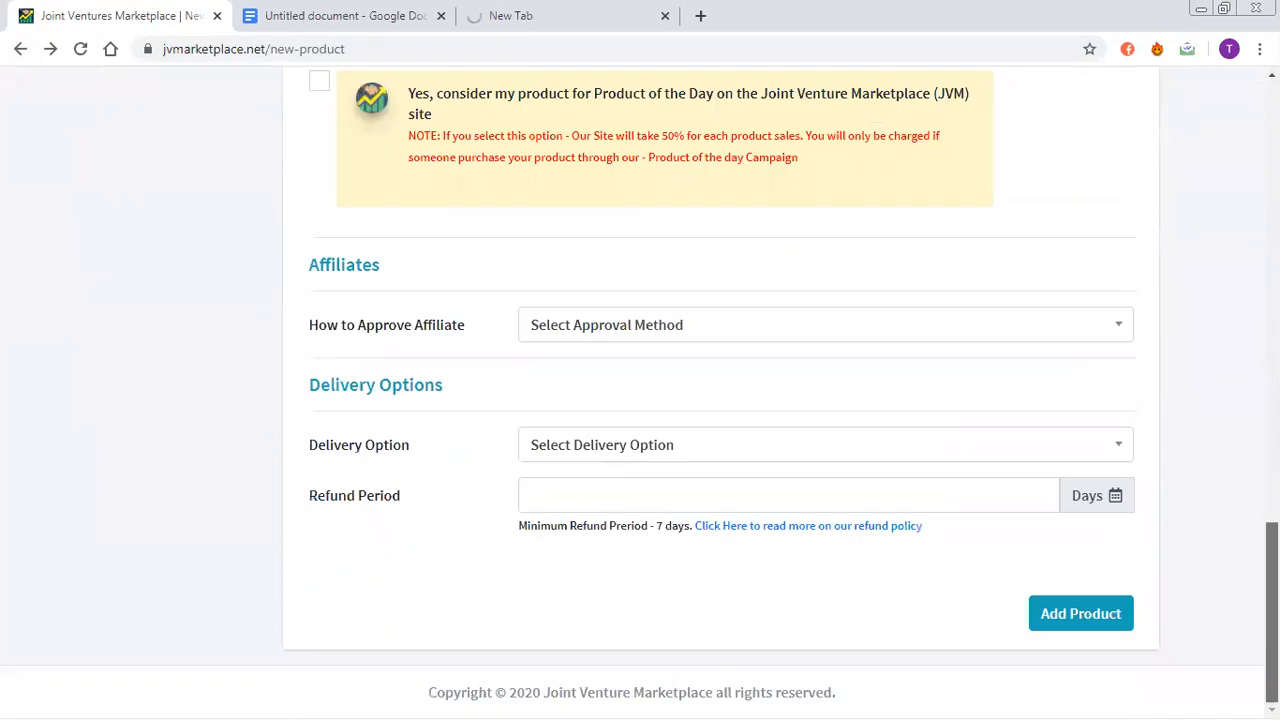
pyautogui.click(1055, 625)
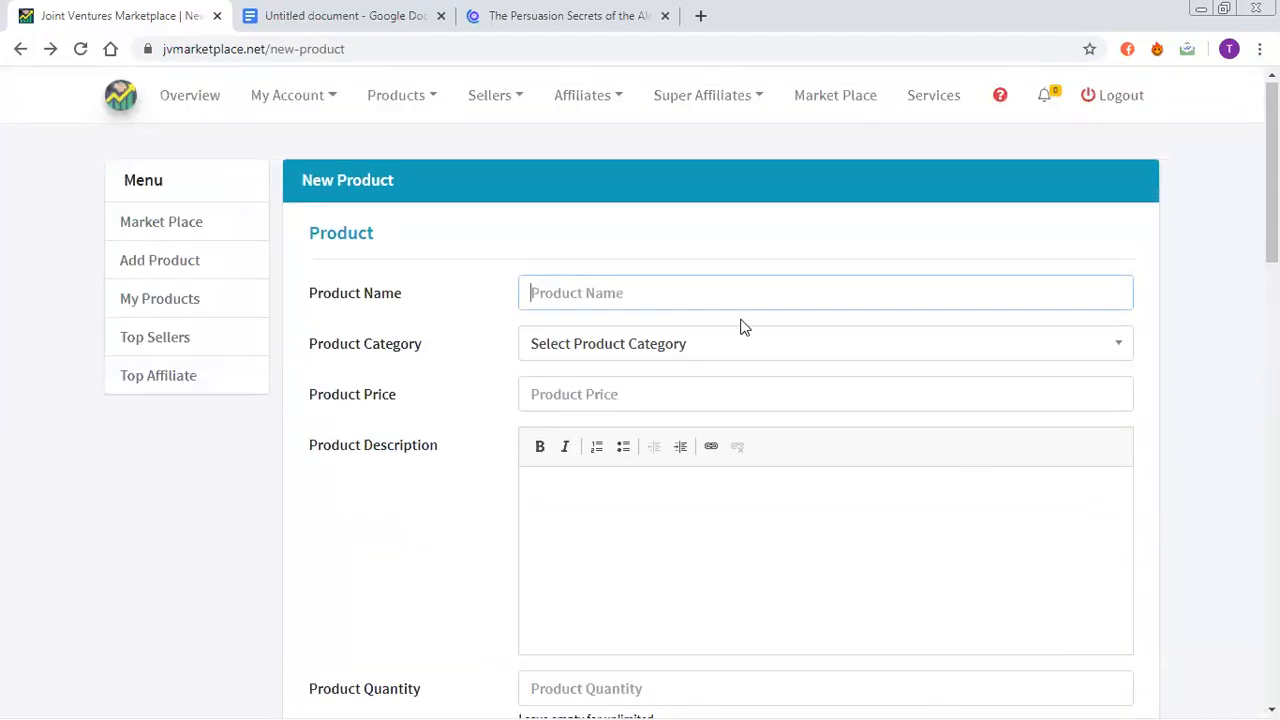
# Set the product category to Information marketing and enter "jjasdaso" as the product name.
pyautogui.click(757, 351)
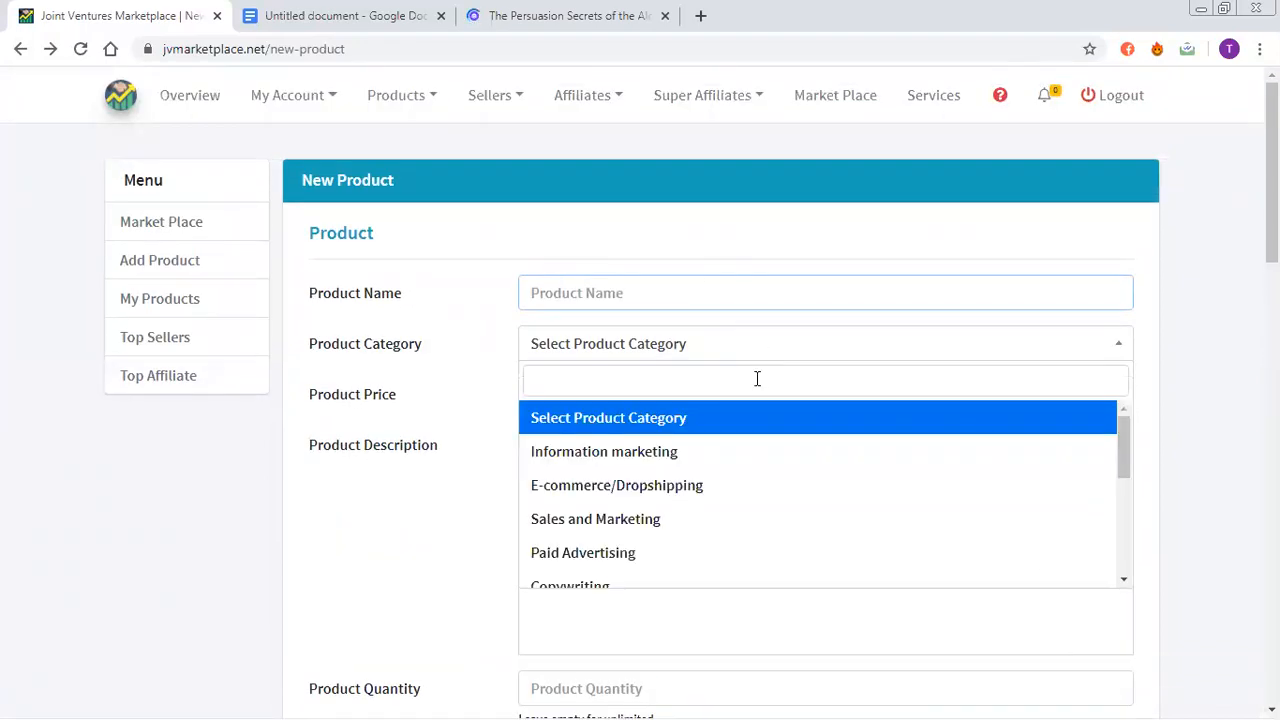
pyautogui.click(757, 447)
pyautogui.click(673, 281)
pyautogui.write('jjasdaso')
# Set the product price to 5000 and enter "fhkjlablasblcjasn" as the product description.
pyautogui.click(689, 388)
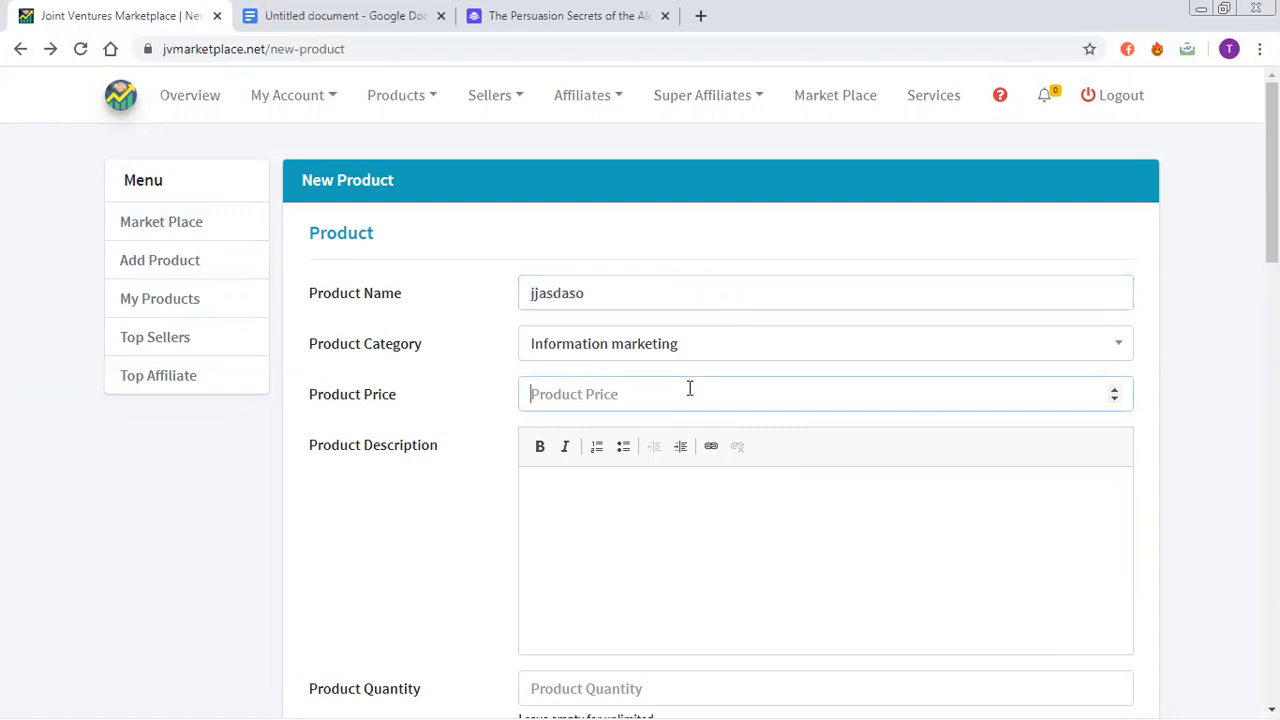
pyautogui.write('5000')
pyautogui.click(712, 523)
pyautogui.write('fhkjlablasblcjasn')
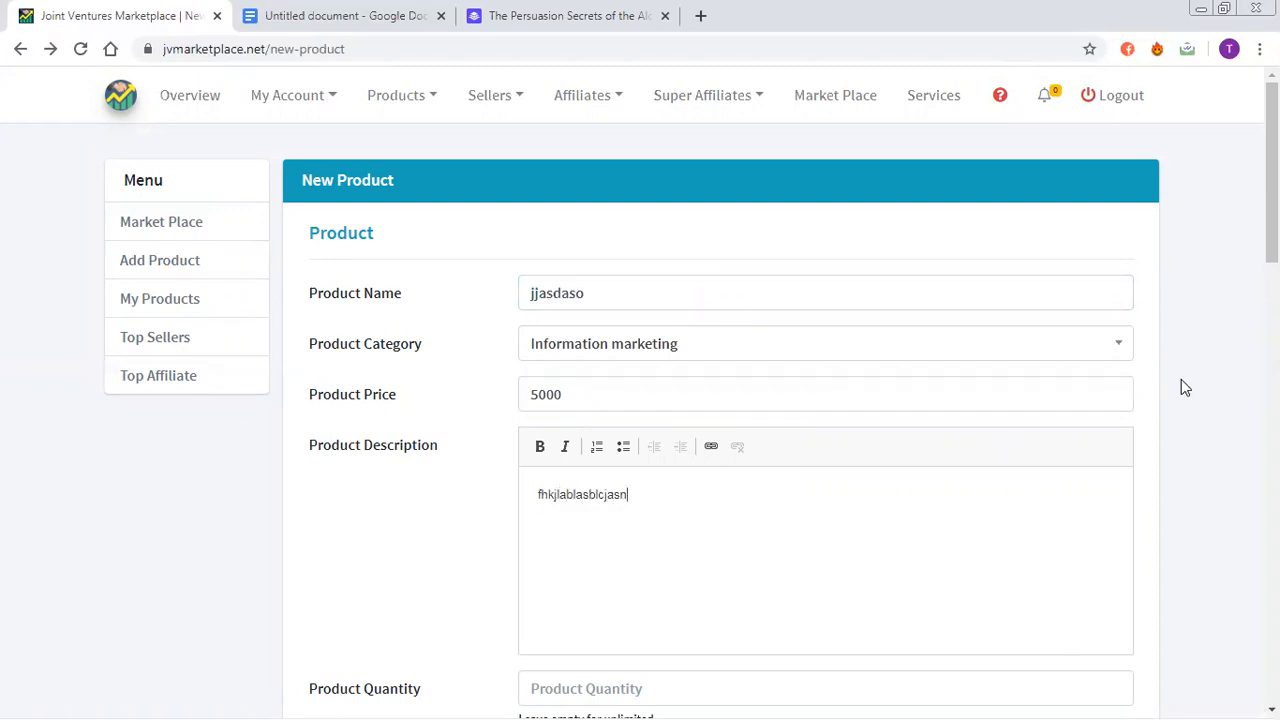
# Set the commission payout percentage to 50 and the VAT percentage to 7.5.
pyautogui.scroll(-5, 1181, 379)
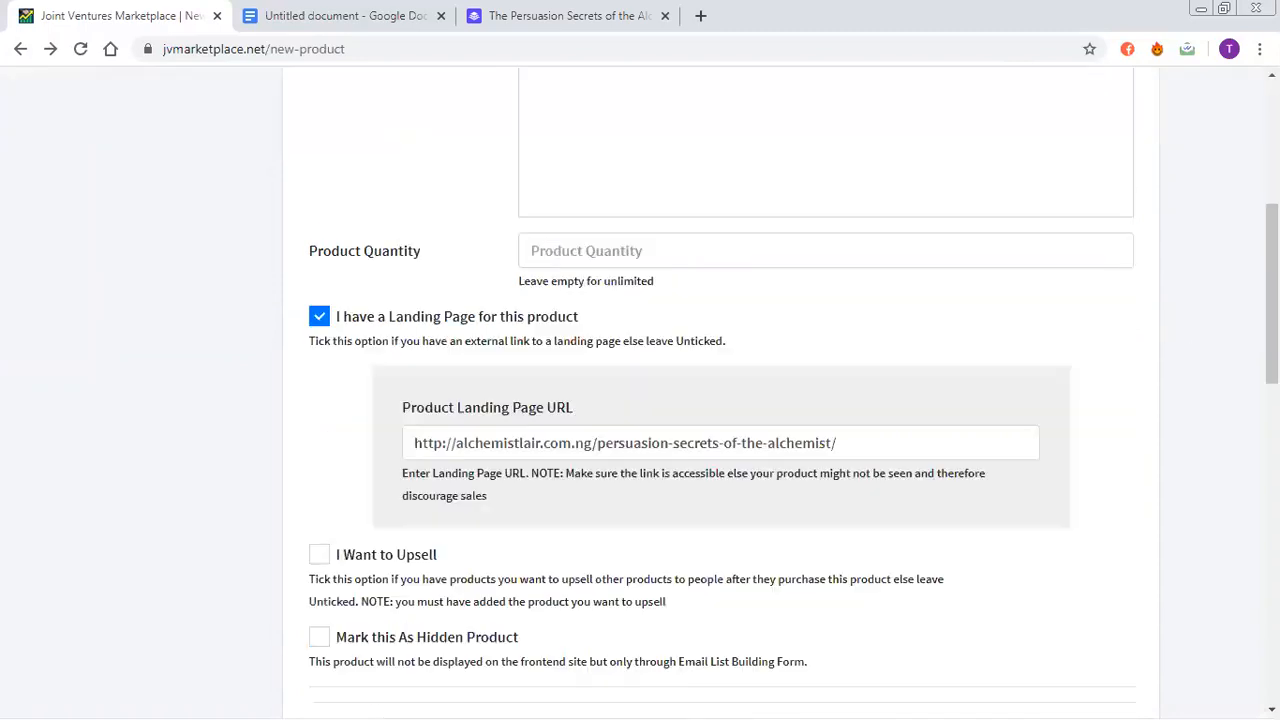
pyautogui.scroll(-3, 1272, 330)
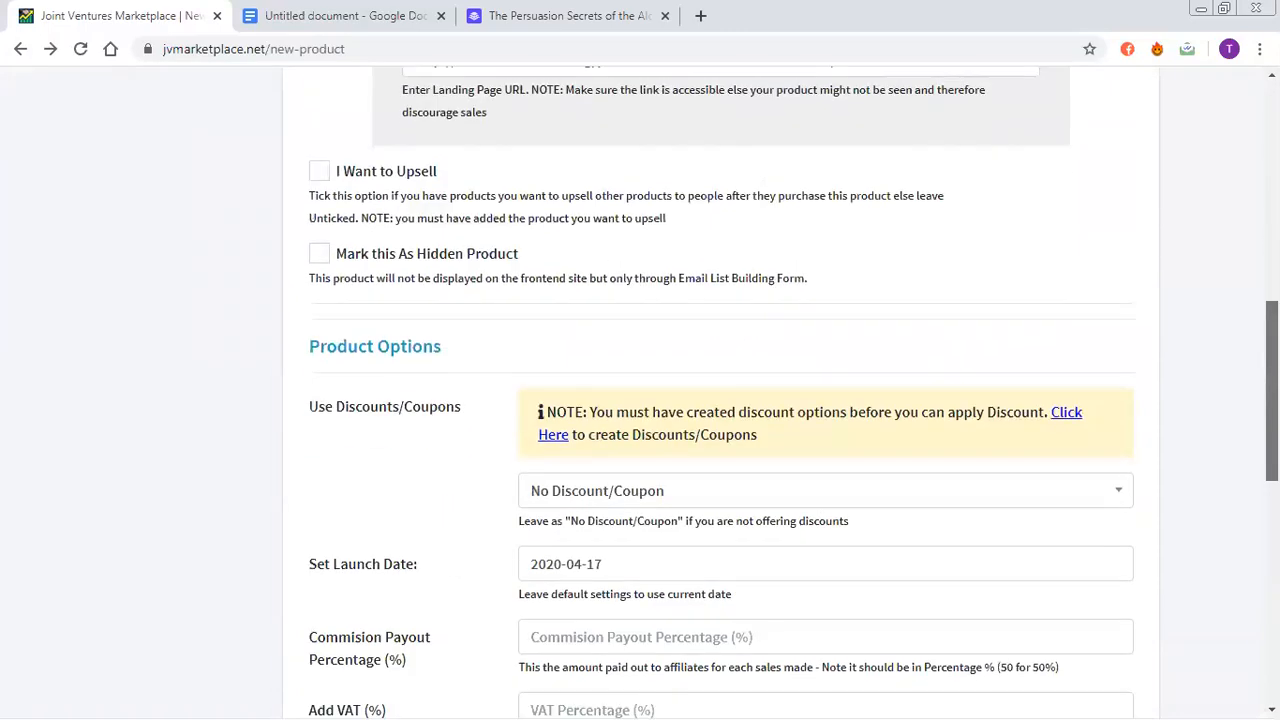
pyautogui.scroll(-3, 963, 314)
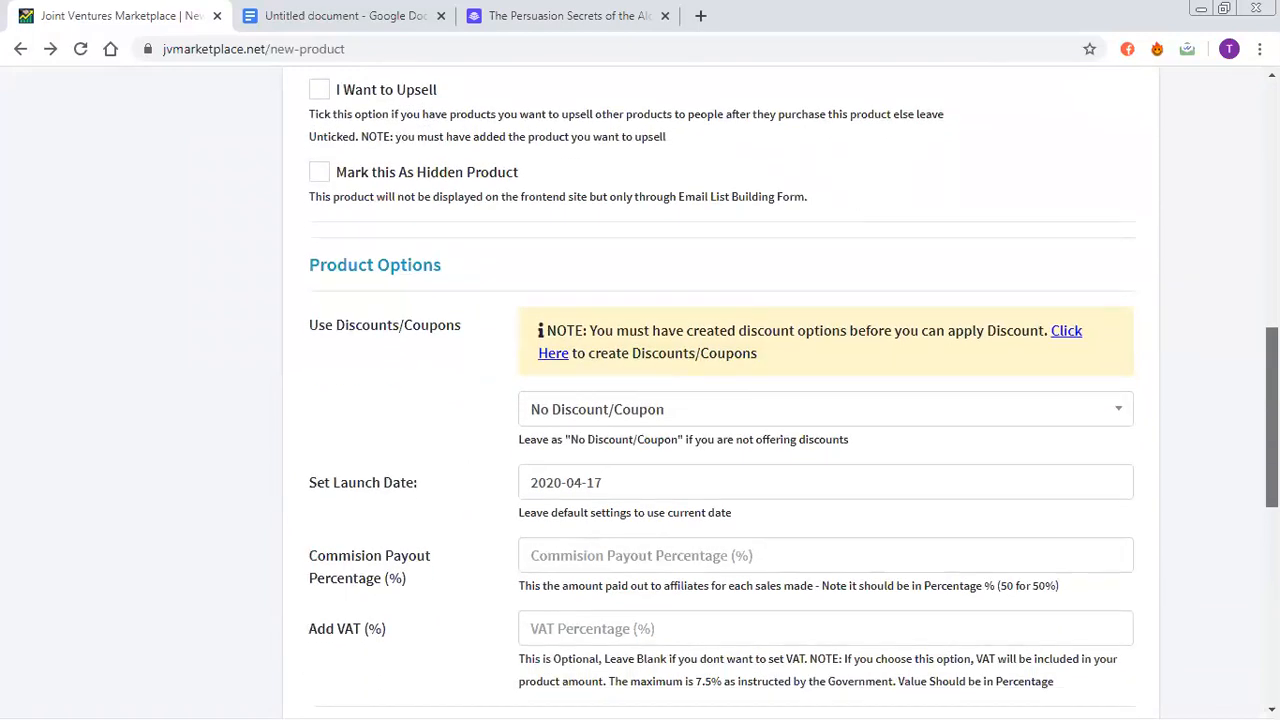
pyautogui.click(796, 235)
pyautogui.write('50')
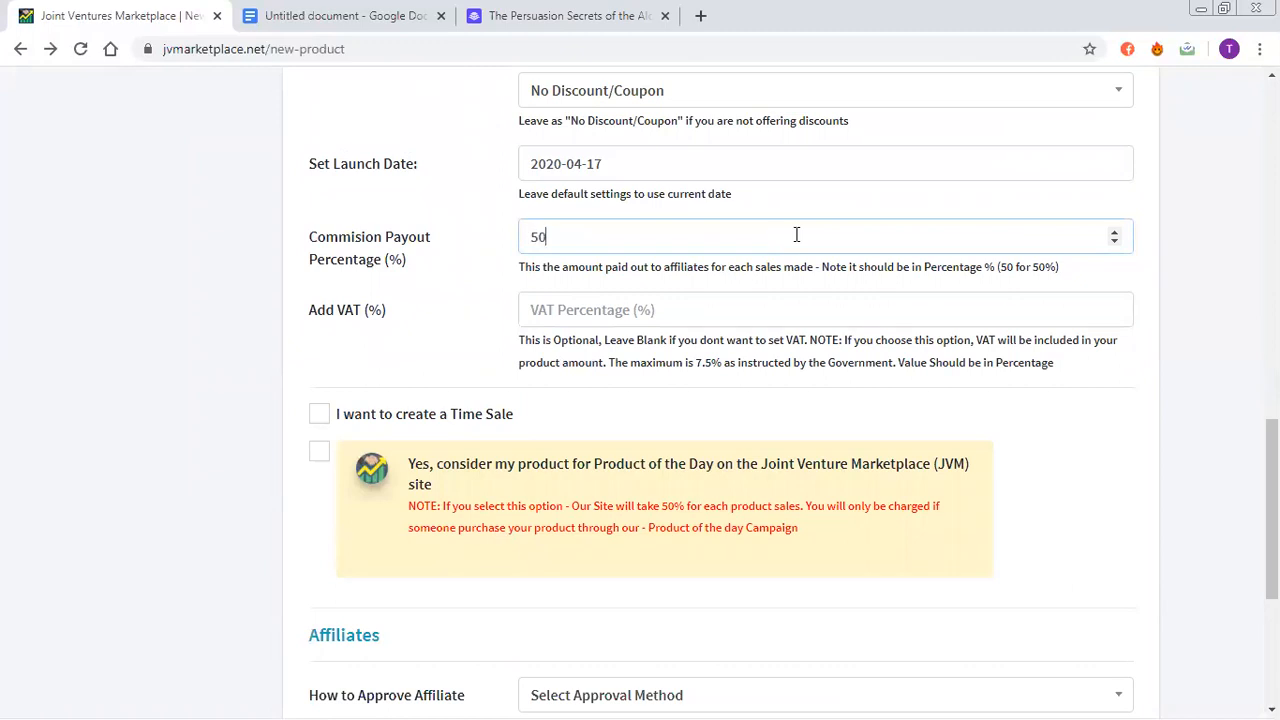
pyautogui.click(808, 306)
pyautogui.write('7.5')
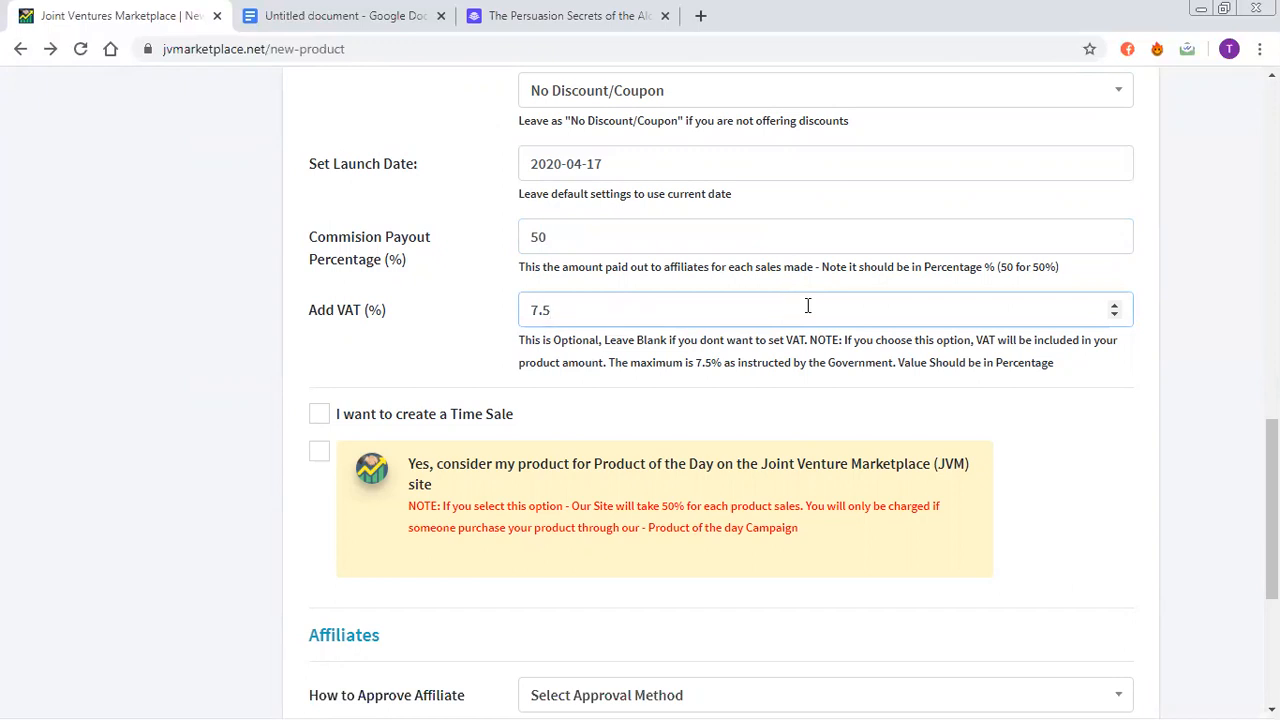
# Opt the product in for Product of the Day and enter "ajadhasduas" as its promotional email message.
pyautogui.scroll(-2, 808, 306)
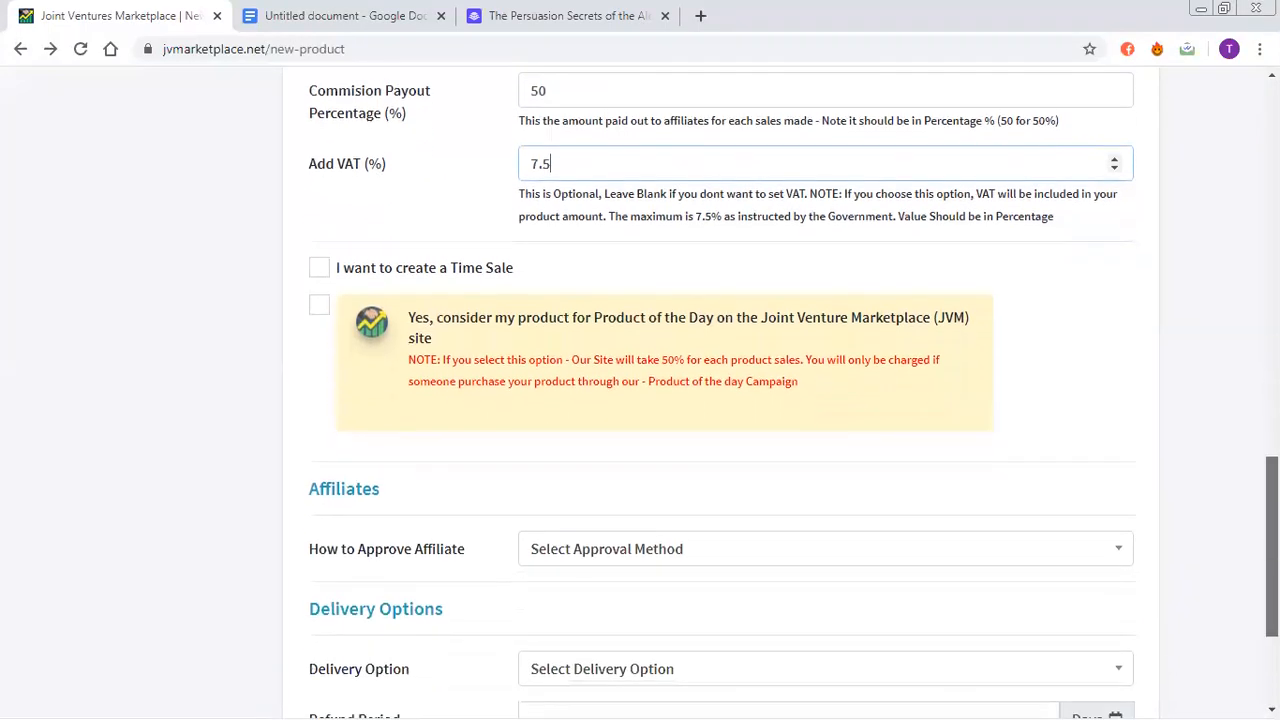
pyautogui.click(320, 306)
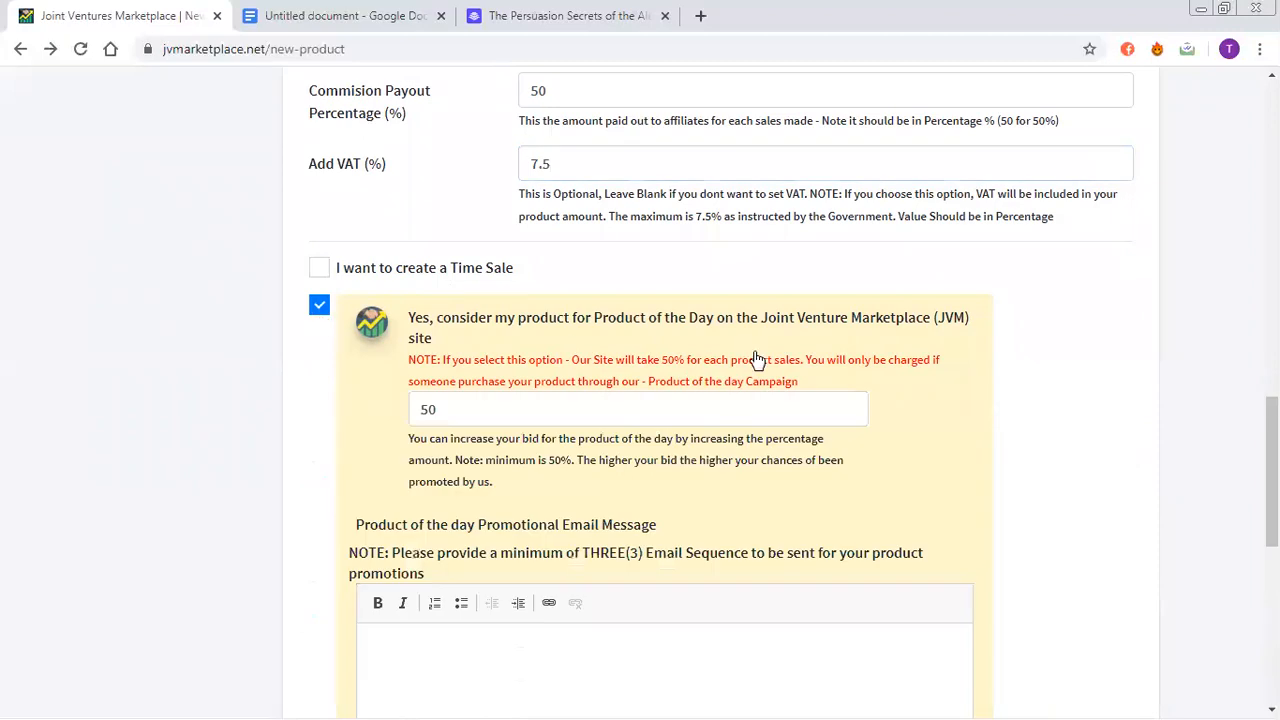
pyautogui.click(1272, 384)
pyautogui.moveTo(1272, 384); pyautogui.dragTo(1272, 524)
pyautogui.scroll(-2, 865, 469)
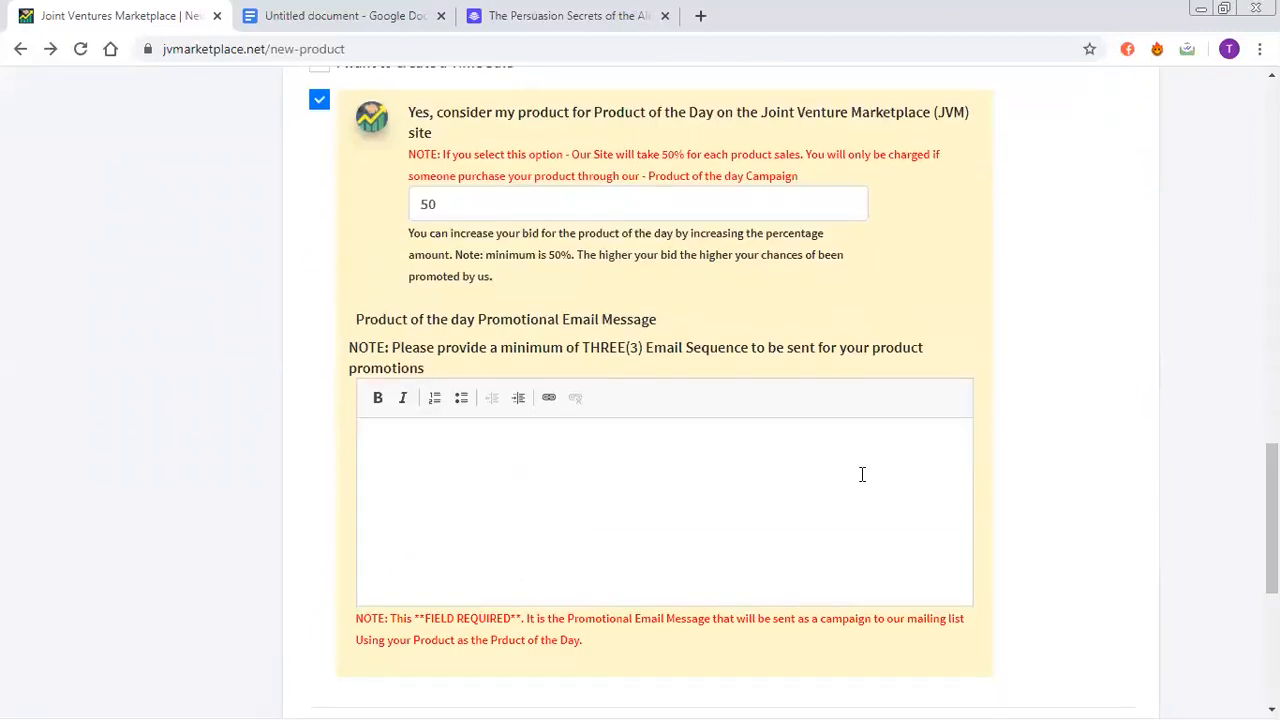
pyautogui.click(862, 475)
pyautogui.write('ajadhasduas')
# Set affiliate approval to Manual Approval and the delivery option to Electronic Delivery.
pyautogui.moveTo(1272, 520); pyautogui.dragTo(1272, 630)
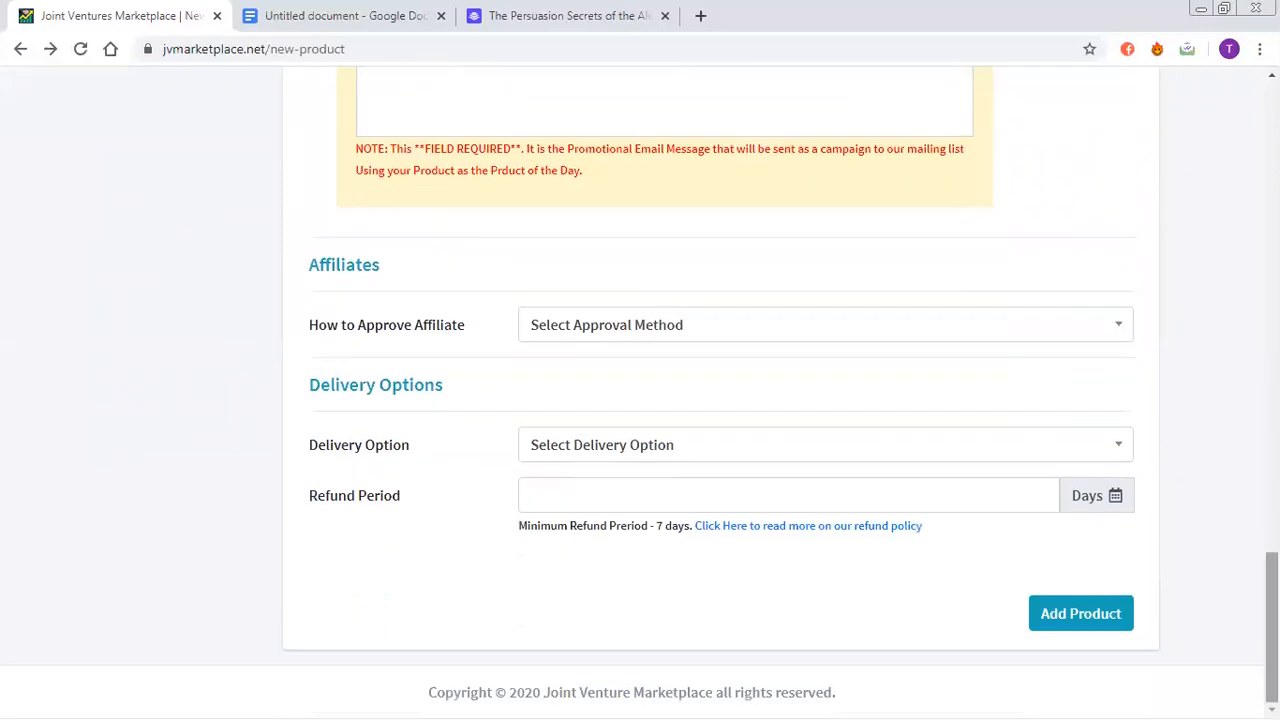
pyautogui.click(1102, 337)
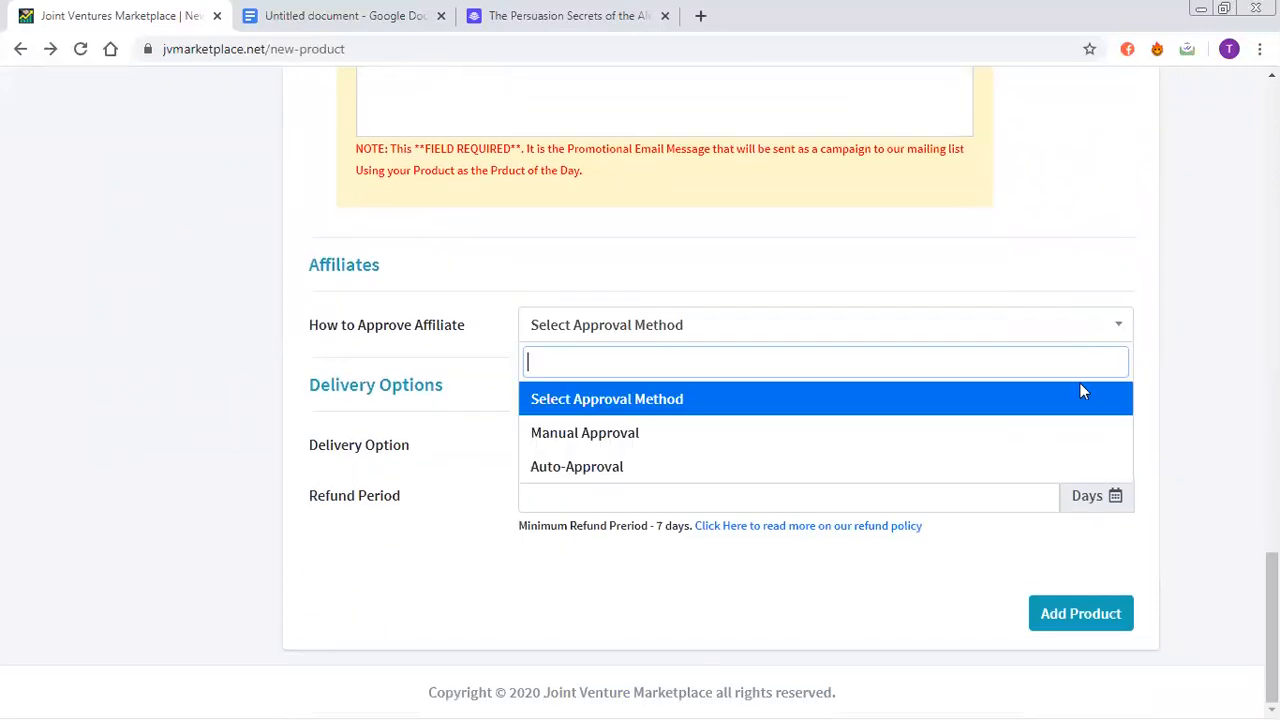
pyautogui.click(1057, 446)
pyautogui.click(1063, 453)
pyautogui.click(885, 560)
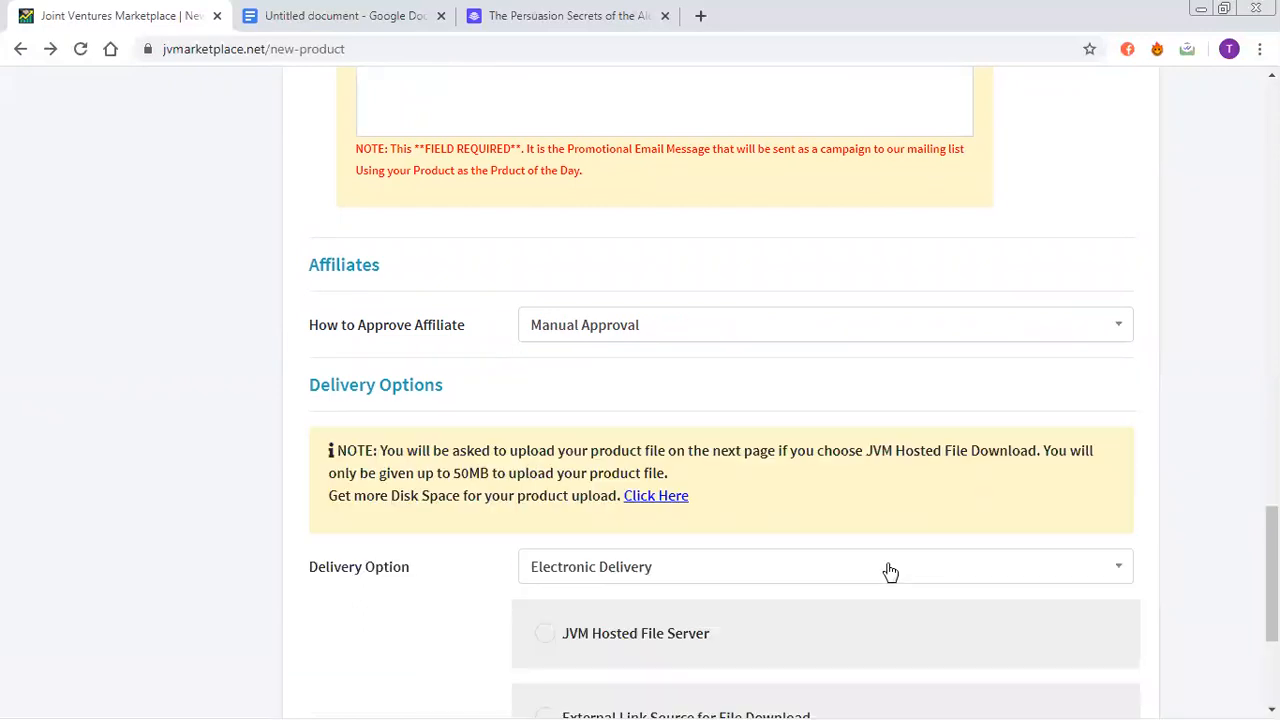
# Choose JVM Hosted File Server as the delivery source and try to submit the product without a refund period.
pyautogui.scroll(-3, 720, 480)
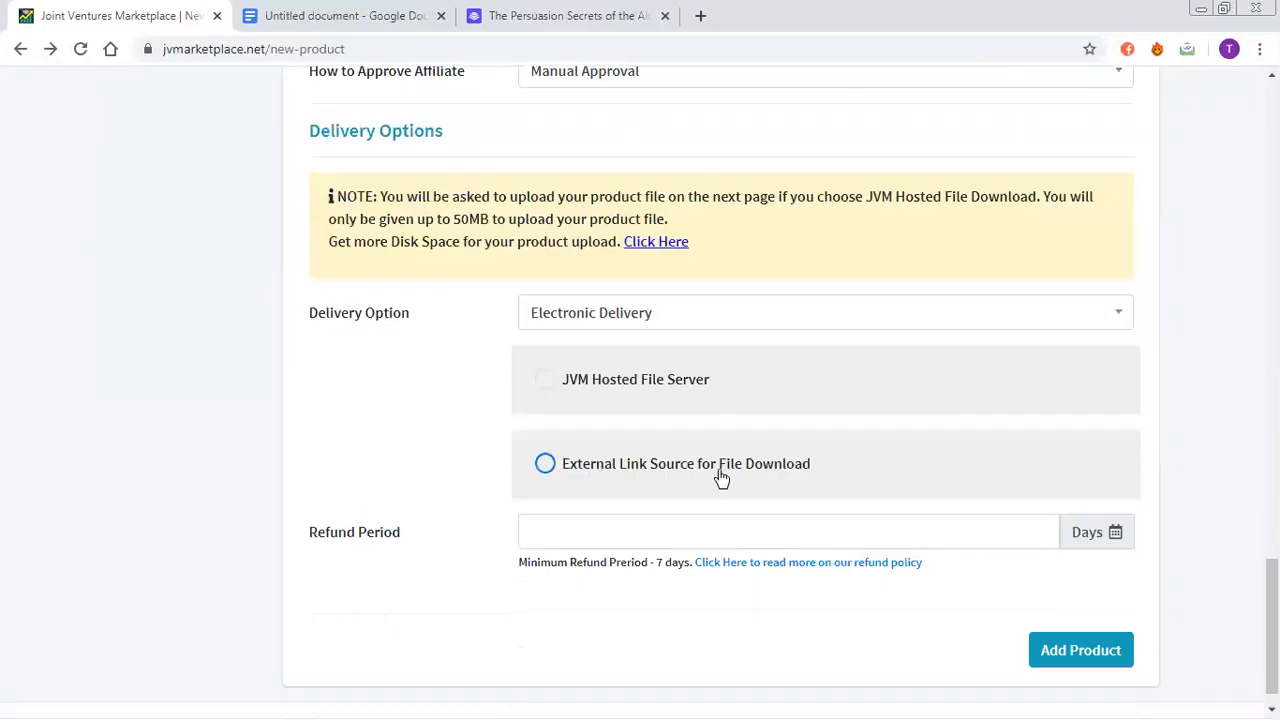
pyautogui.click(612, 390)
pyautogui.click(1084, 651)
# Enter a refund period of 7 days and add the product with the JVM-hosted file delivery.
pyautogui.click(839, 530)
pyautogui.write('7')
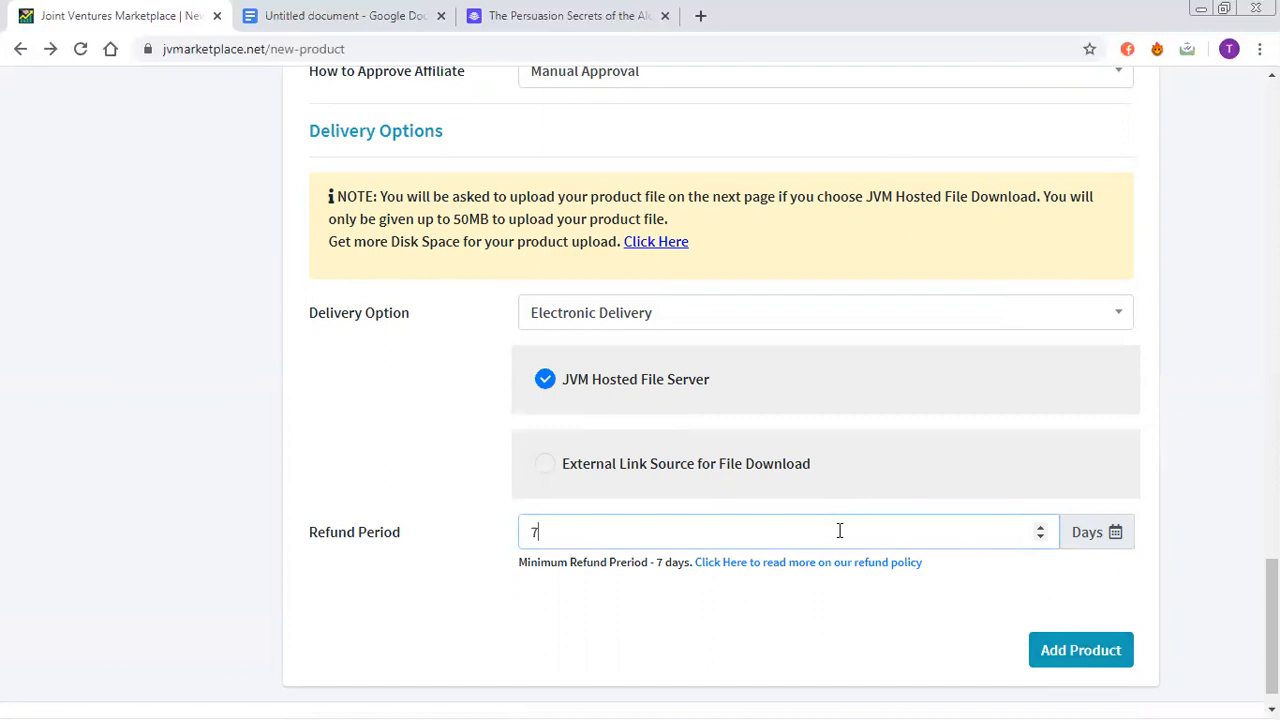
pyautogui.click(1080, 658)
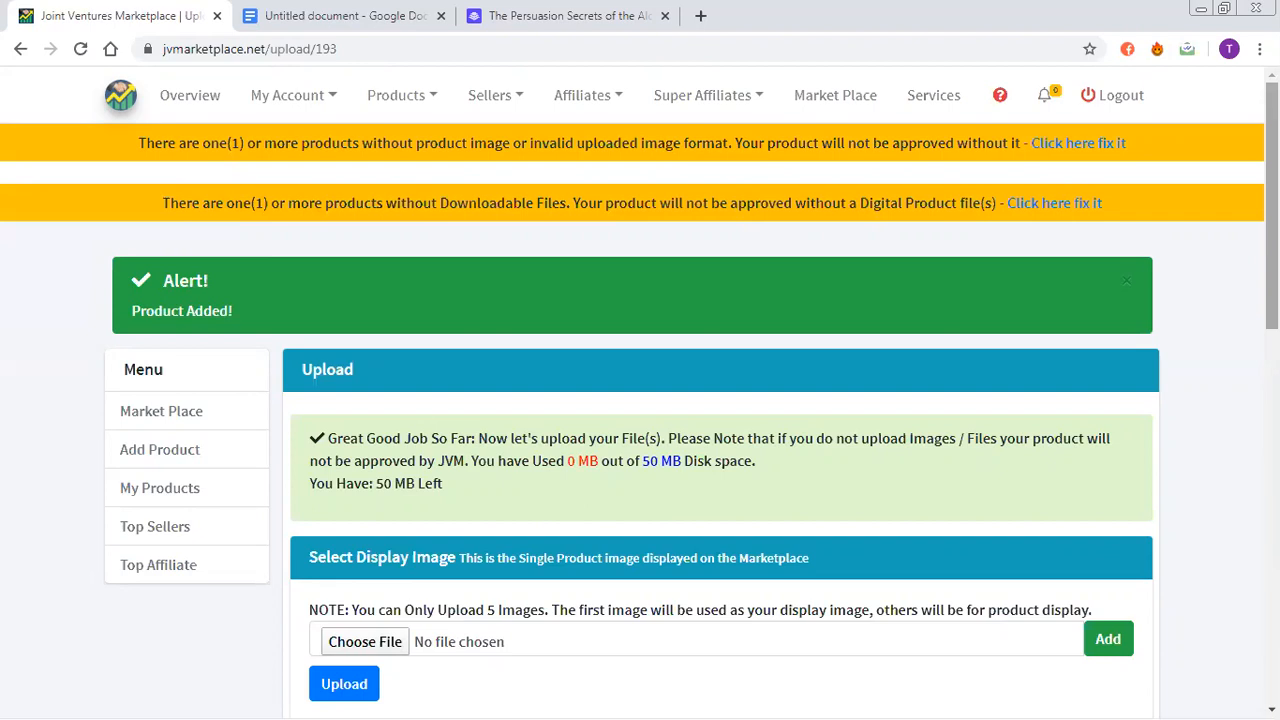
# Look over the display image and digital product upload sections of the product's upload page.
pyautogui.scroll(-3, 640, 400)
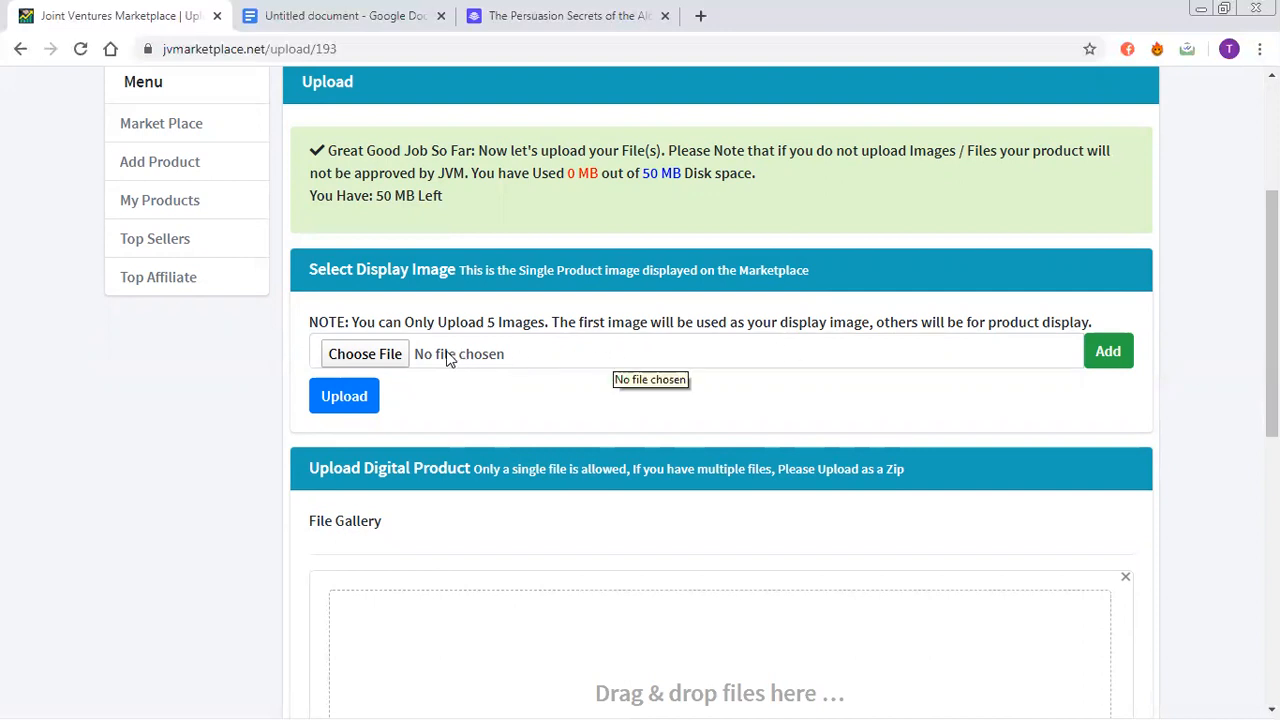
pyautogui.moveTo(1272, 330); pyautogui.dragTo(1272, 335)
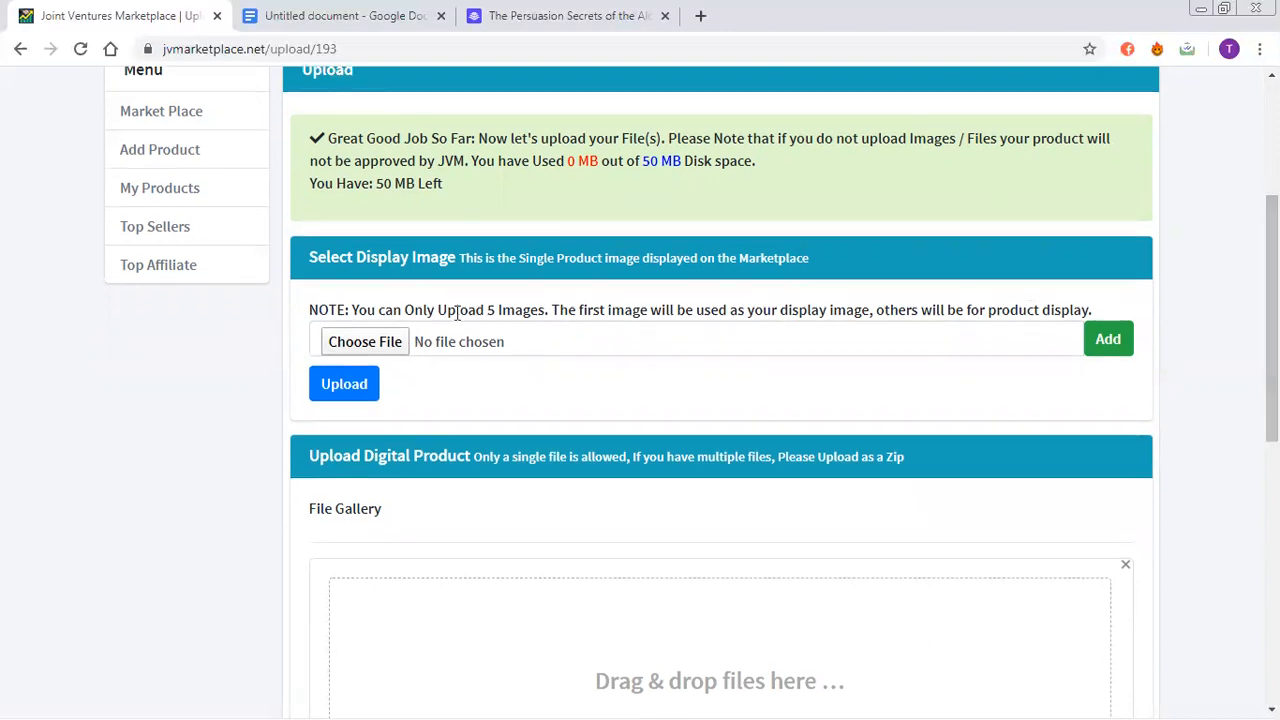
# Open the file chooser for the product's display image and close it without selecting a file.
pyautogui.click(390, 345)
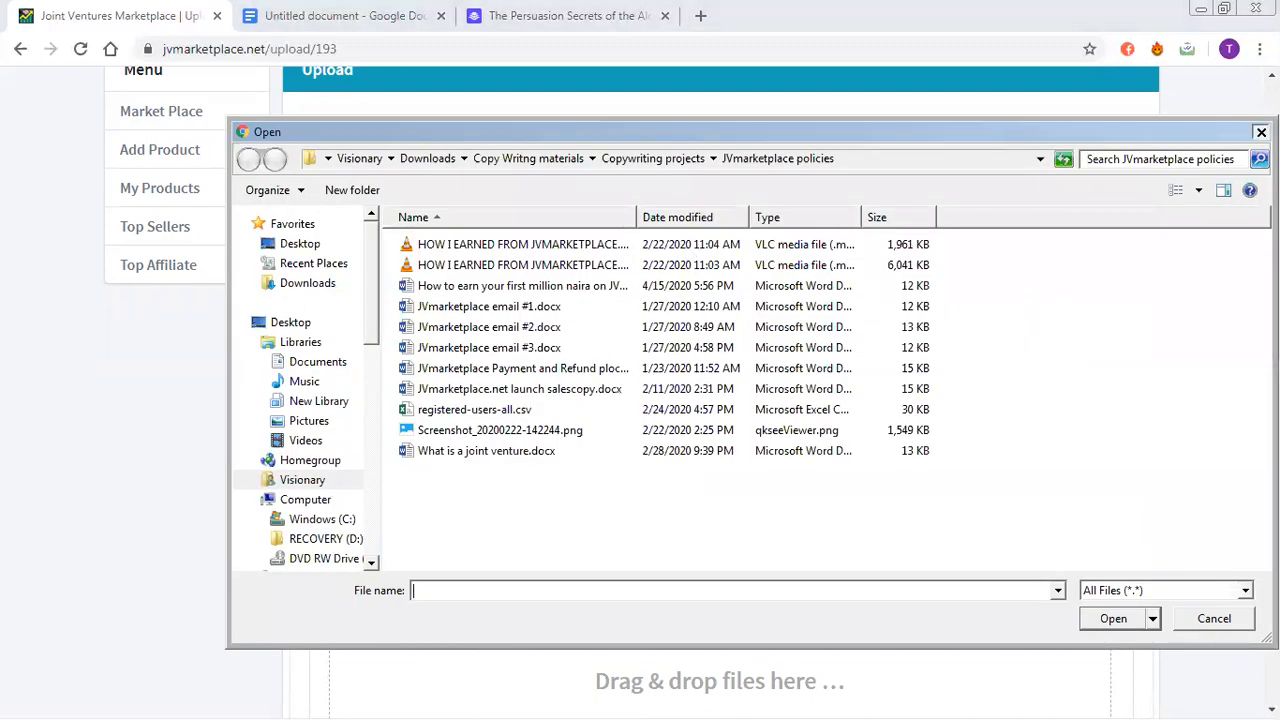
pyautogui.click(1261, 132)
# Copy the buy button code from the Landing Page URL section and find the purchase button on the Persuasion Secrets of the Alchemist landing page.
pyautogui.moveTo(1271, 318); pyautogui.dragTo(1271, 576)
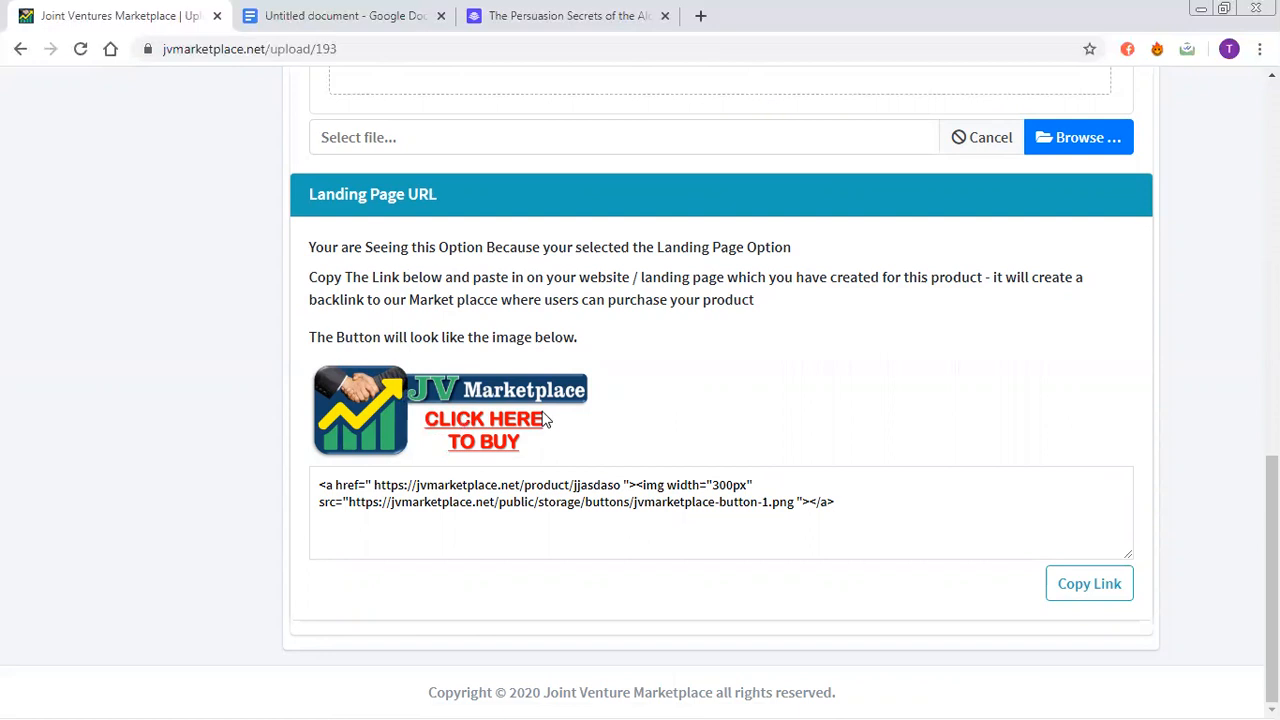
pyautogui.click(1078, 585)
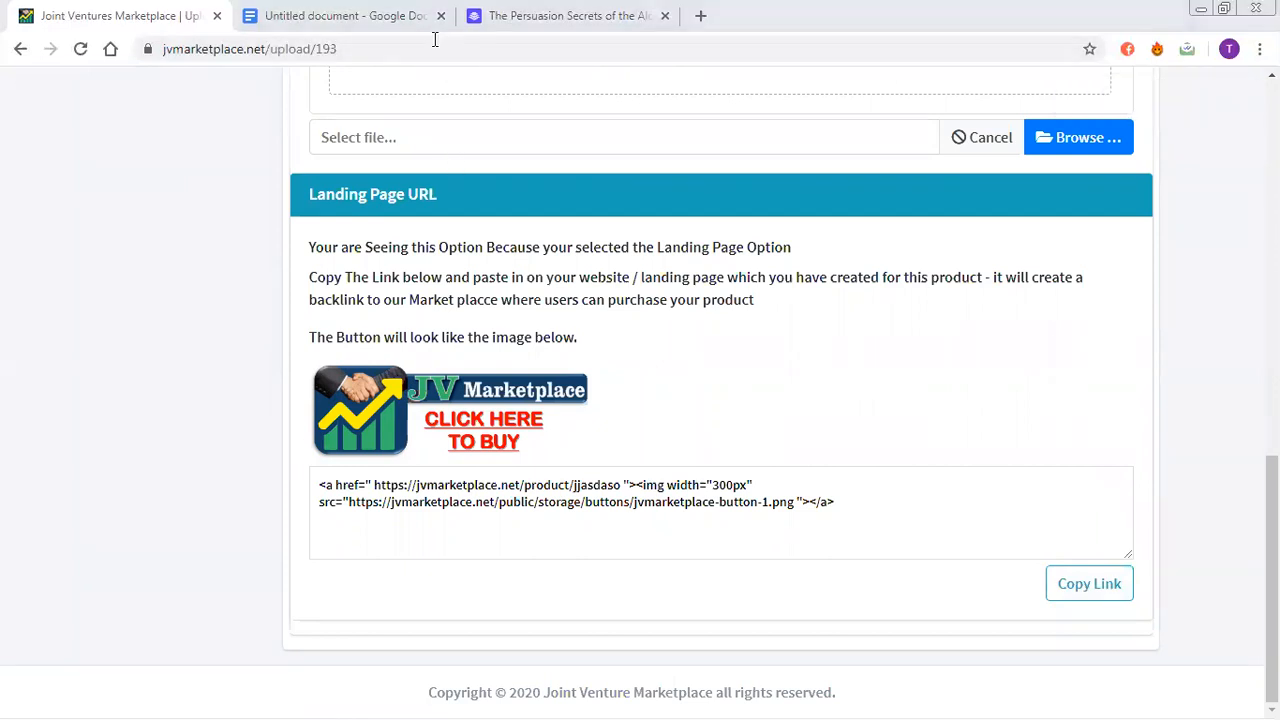
pyautogui.click(560, 15)
pyautogui.scroll(-15, 640, 400)
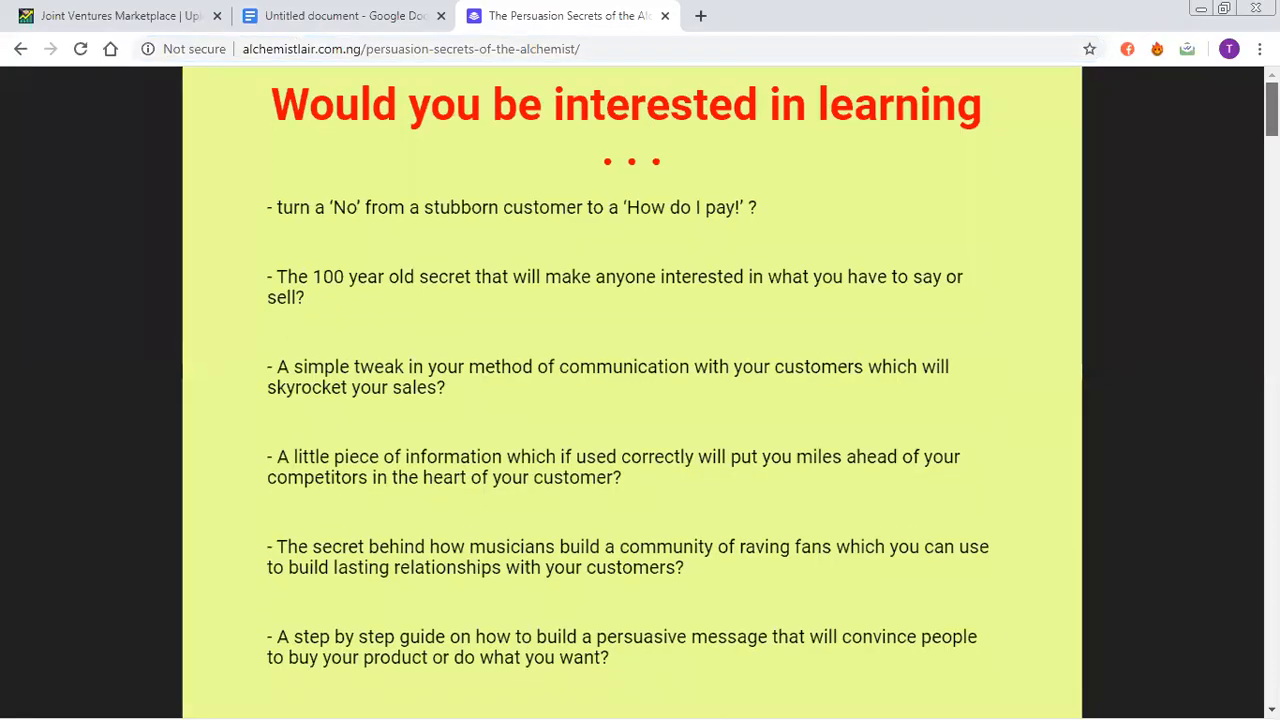
pyautogui.scroll(-6, 640, 400)
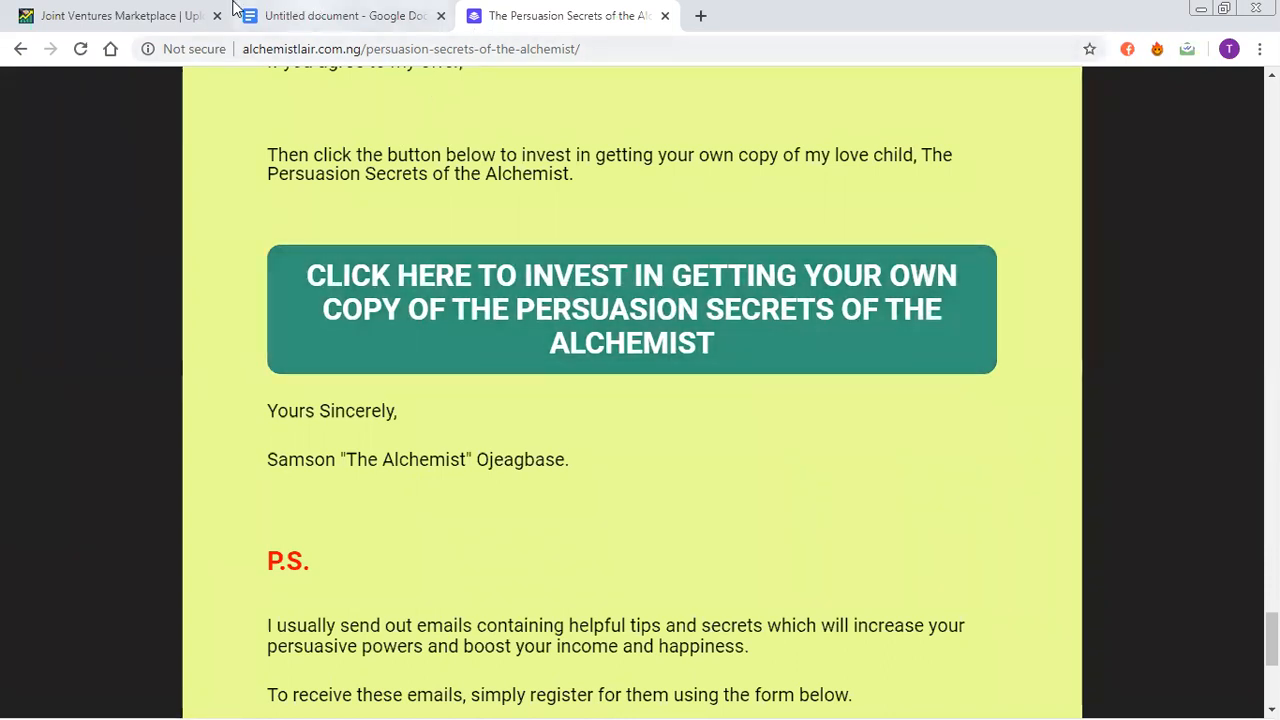
# Return to the JVmarketplace upload page and review its alerts, disk space note, display image, digital product and Landing Page URL sections.
pyautogui.click(115, 12)
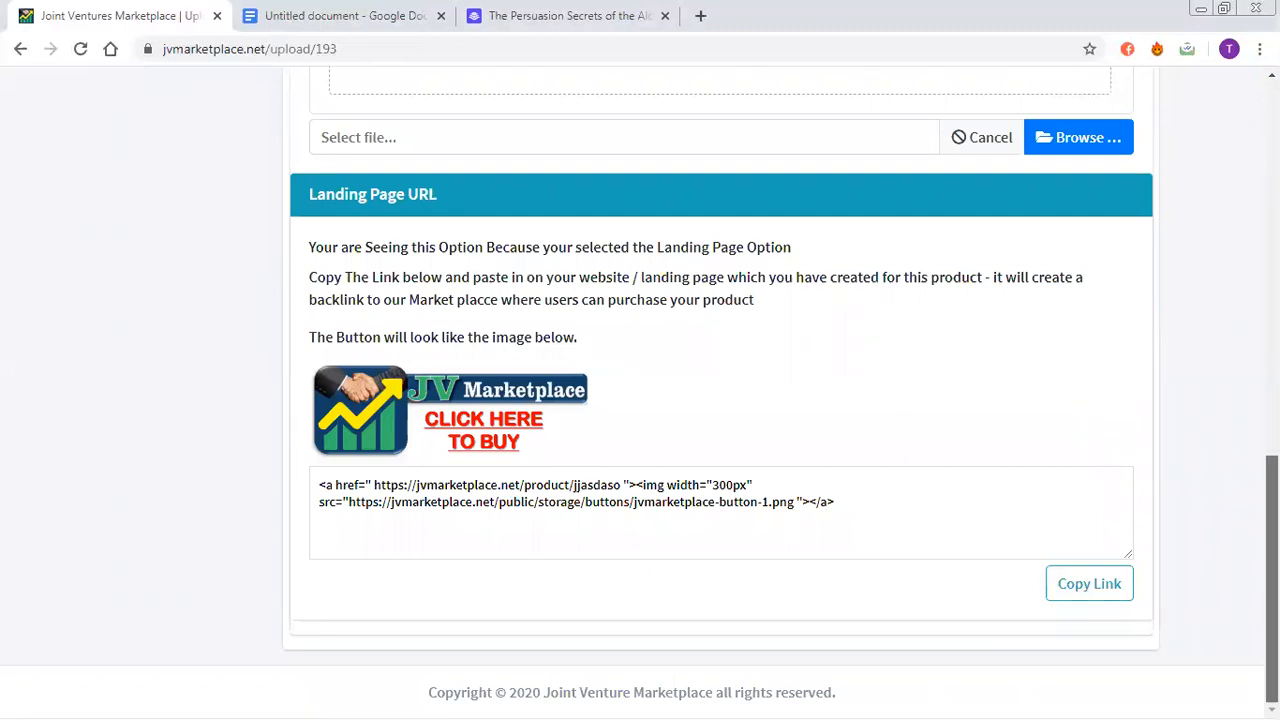
pyautogui.scroll(6, 1272, 580)
pyautogui.scroll(3, 1272, 580)
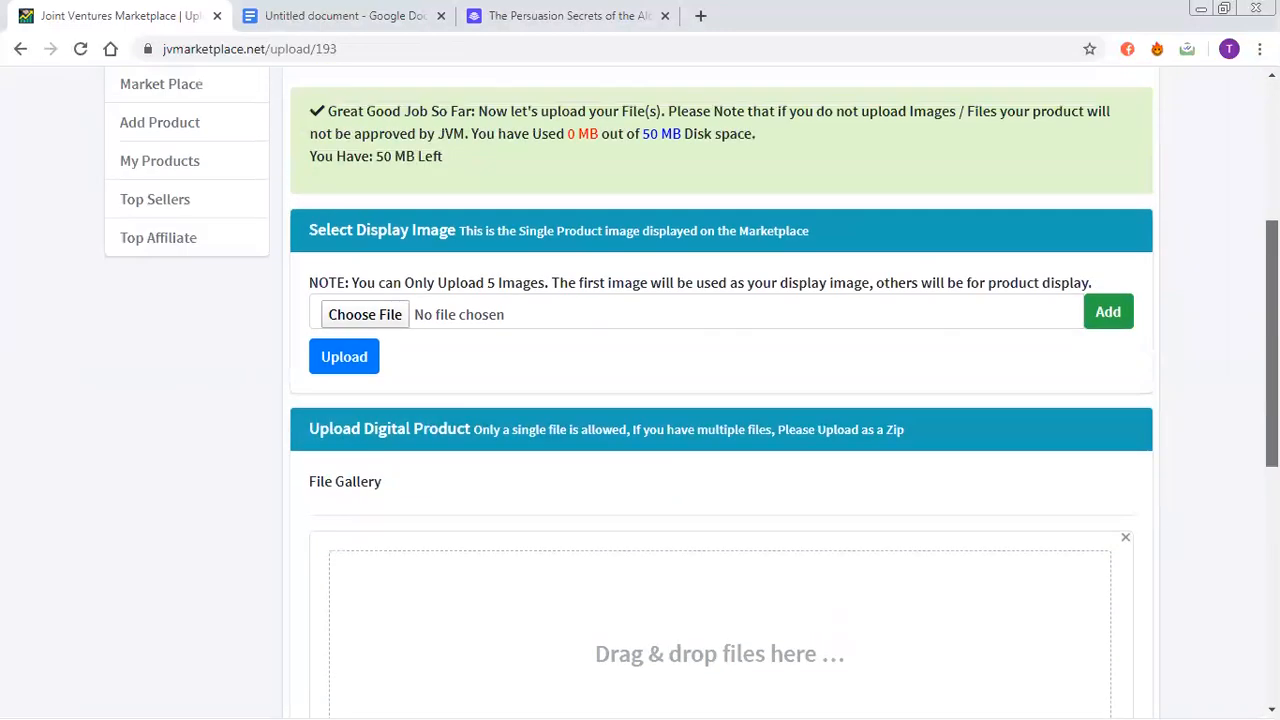
pyautogui.scroll(1, 1272, 580)
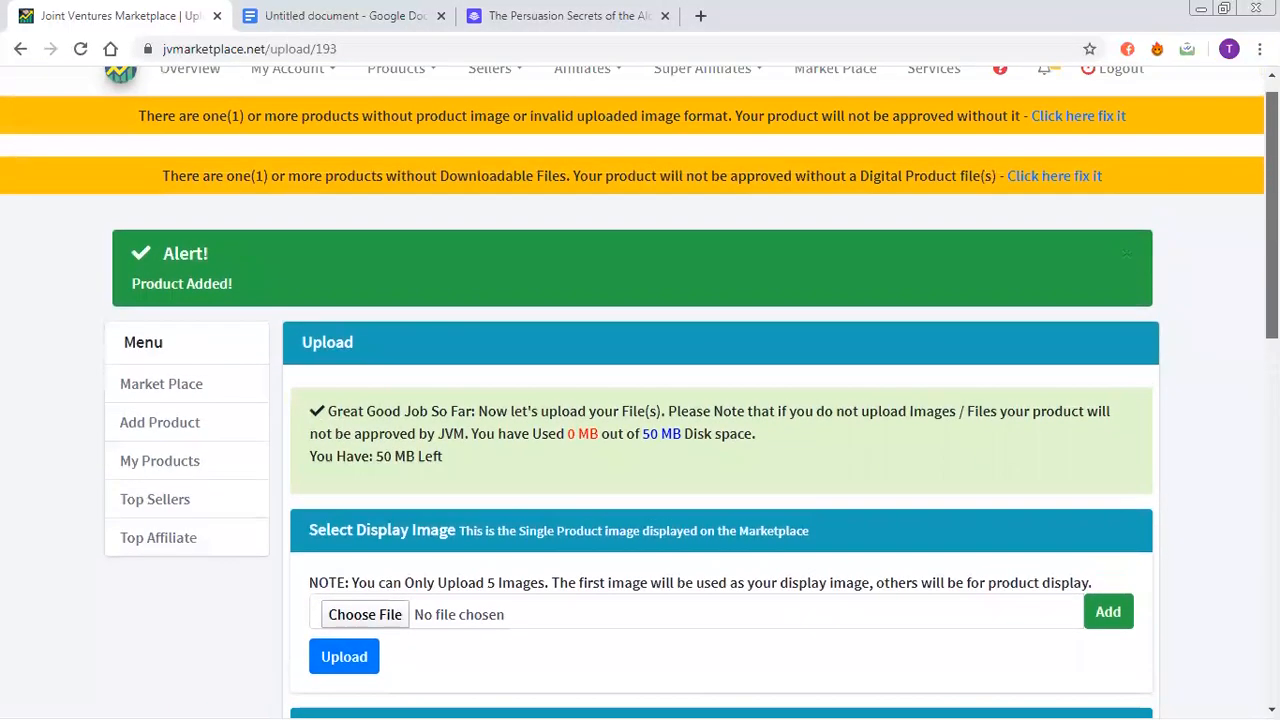
pyautogui.scroll(-3, 1272, 580)
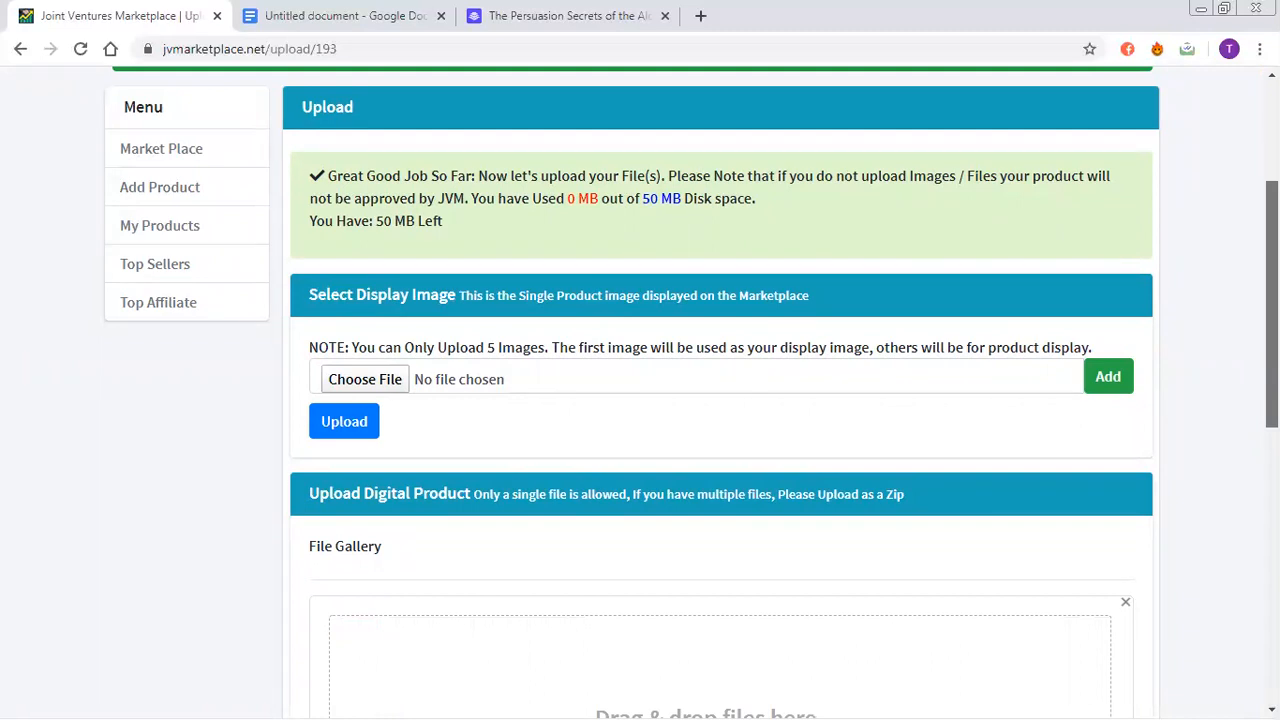
pyautogui.scroll(-1, 691, 368)
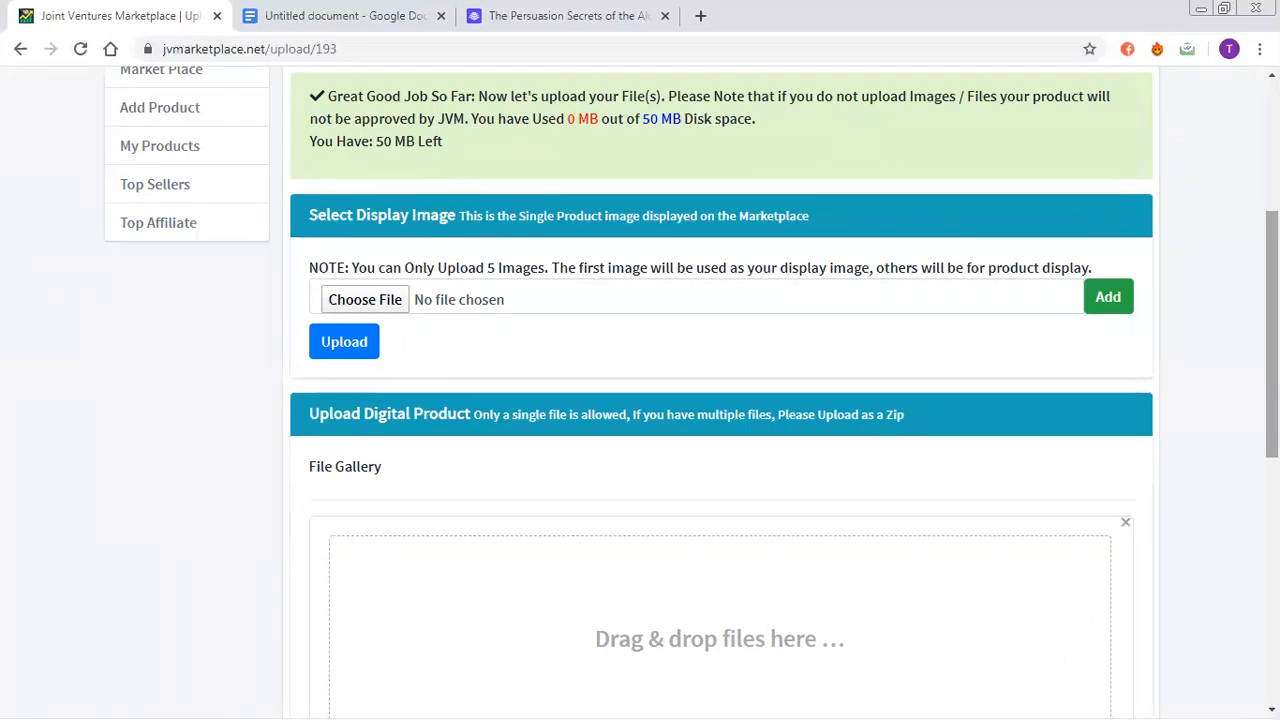
pyautogui.scroll(1, 720, 400)
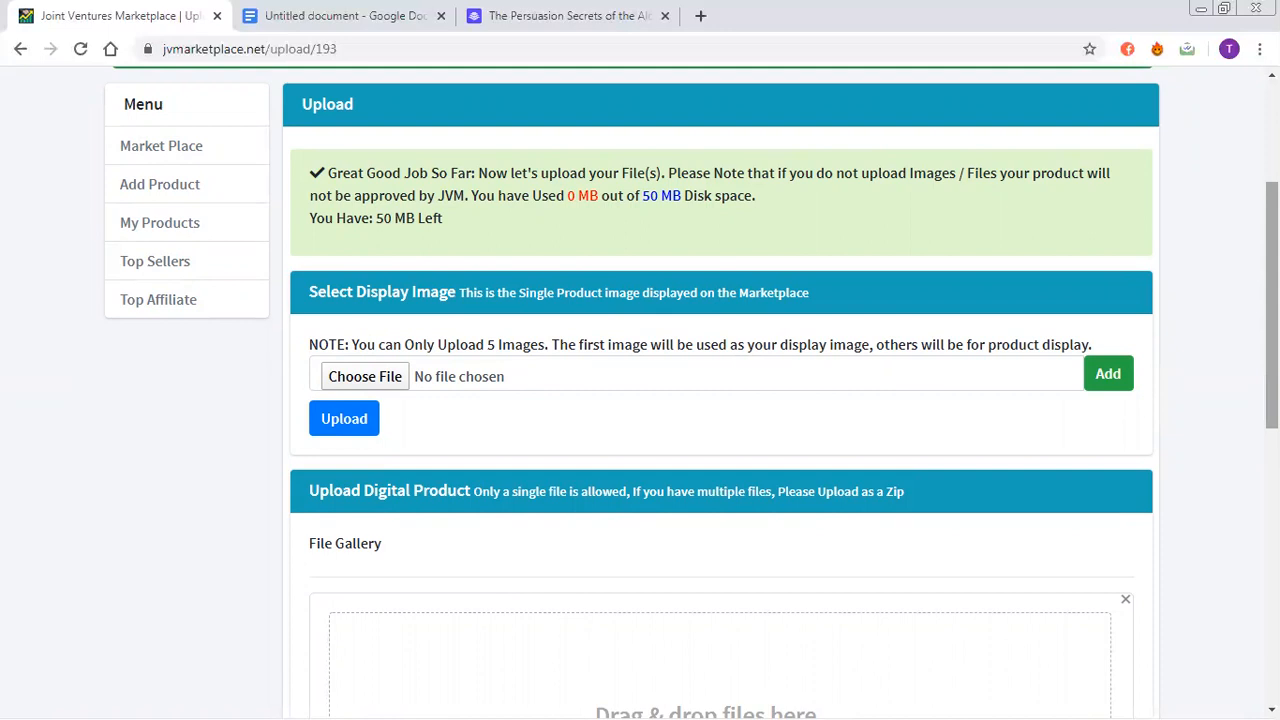
pyautogui.scroll(-5, 720, 400)
pyautogui.scroll(-1, 720, 400)
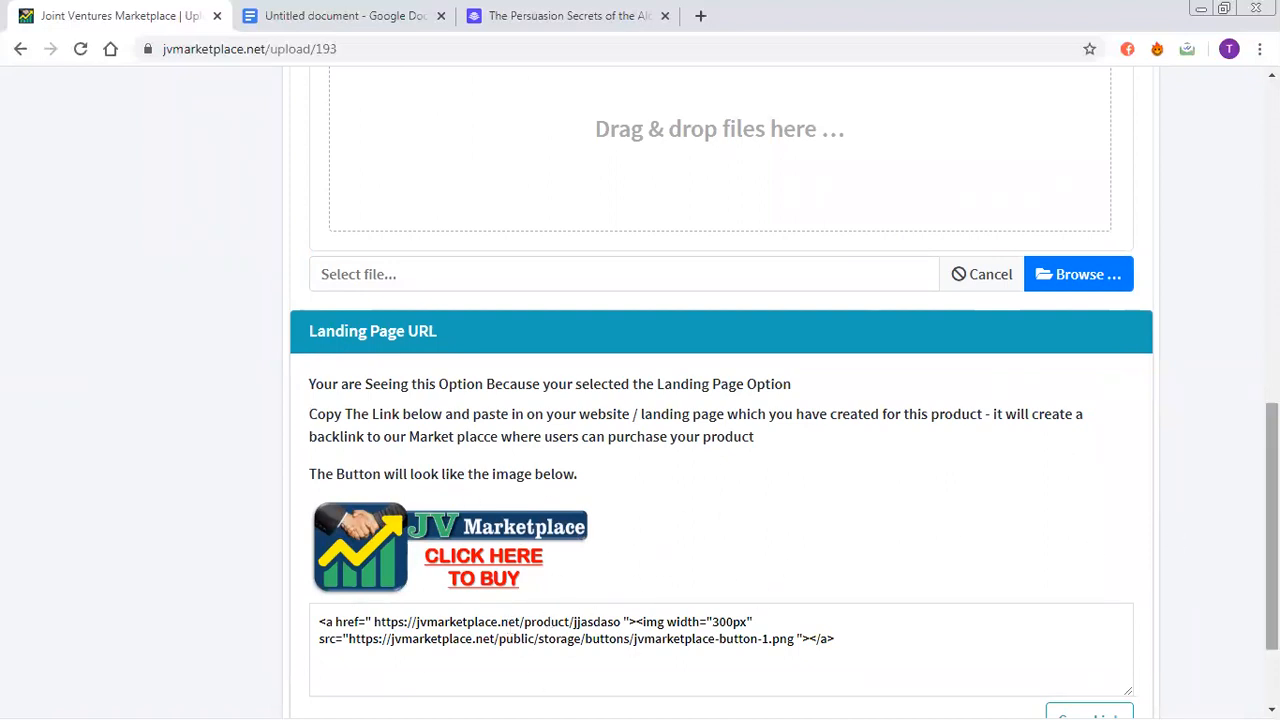
pyautogui.scroll(8, 1272, 520)
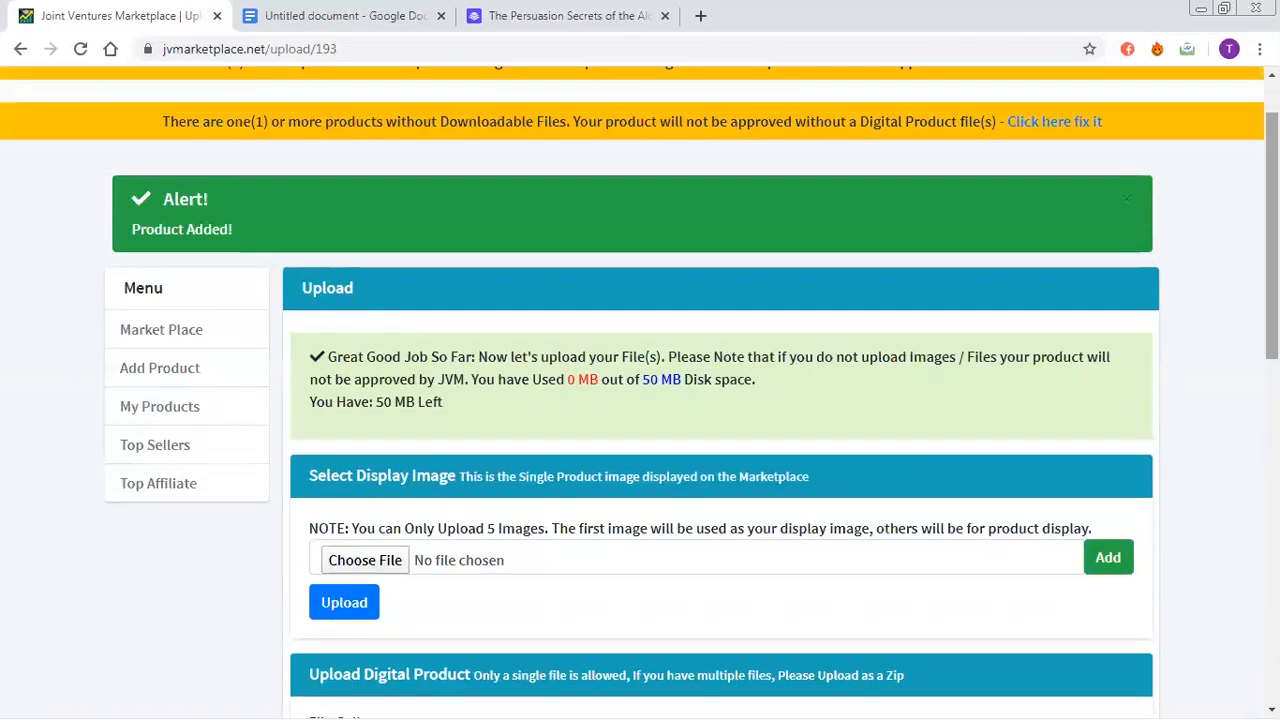